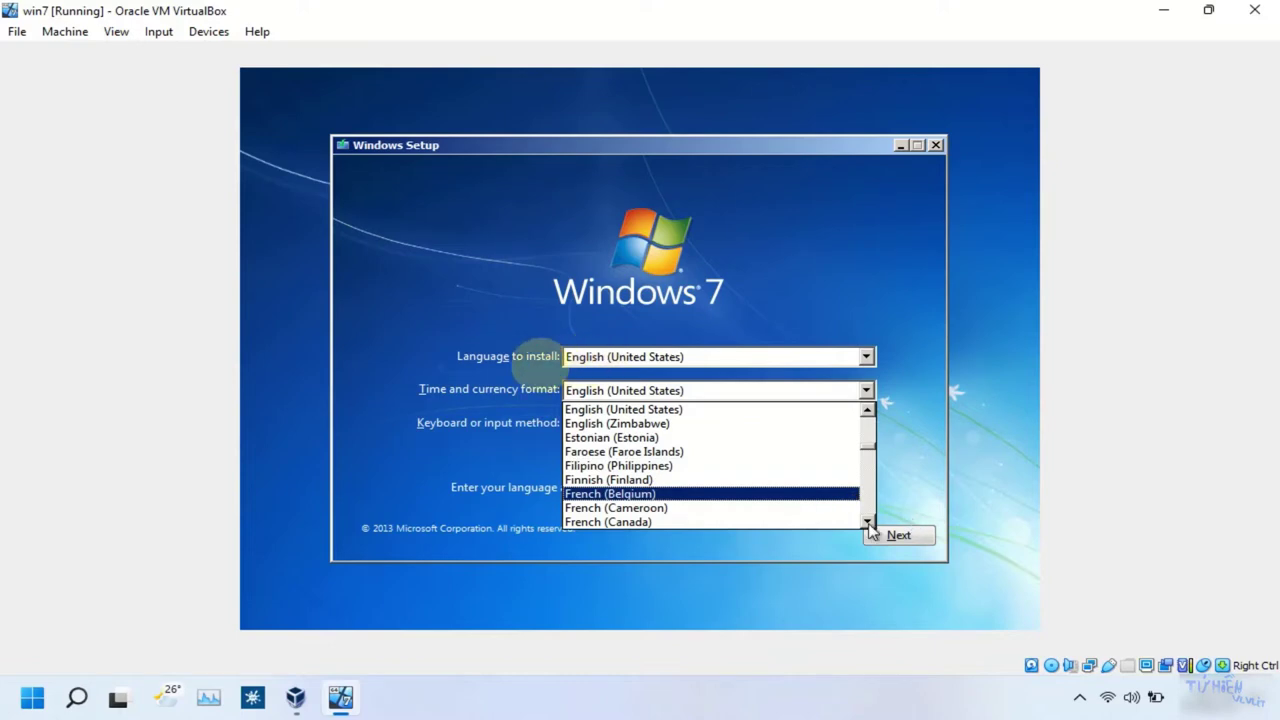
# - Set the time and currency format to Vietnamese (Vietnam) and start the Windows 7 installation
pyautogui.moveTo(867, 436); pyautogui.dragTo(868, 515)
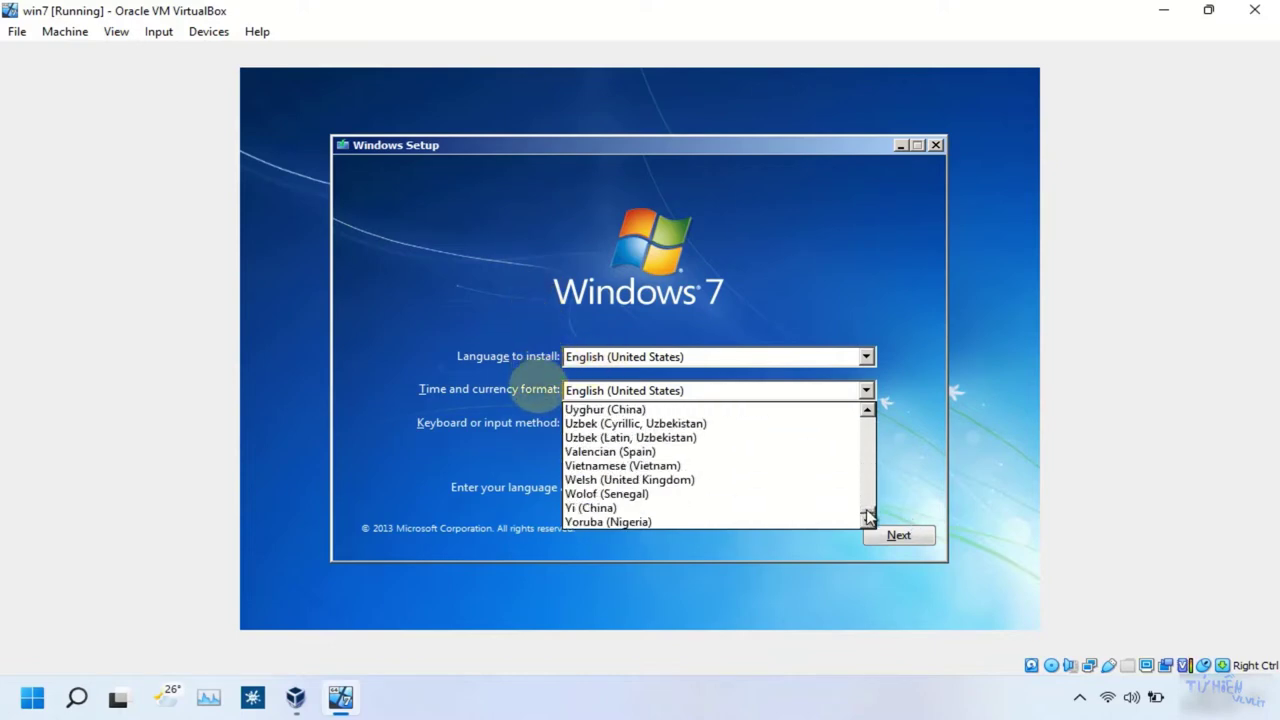
pyautogui.click(622, 465)
pyautogui.click(892, 540)
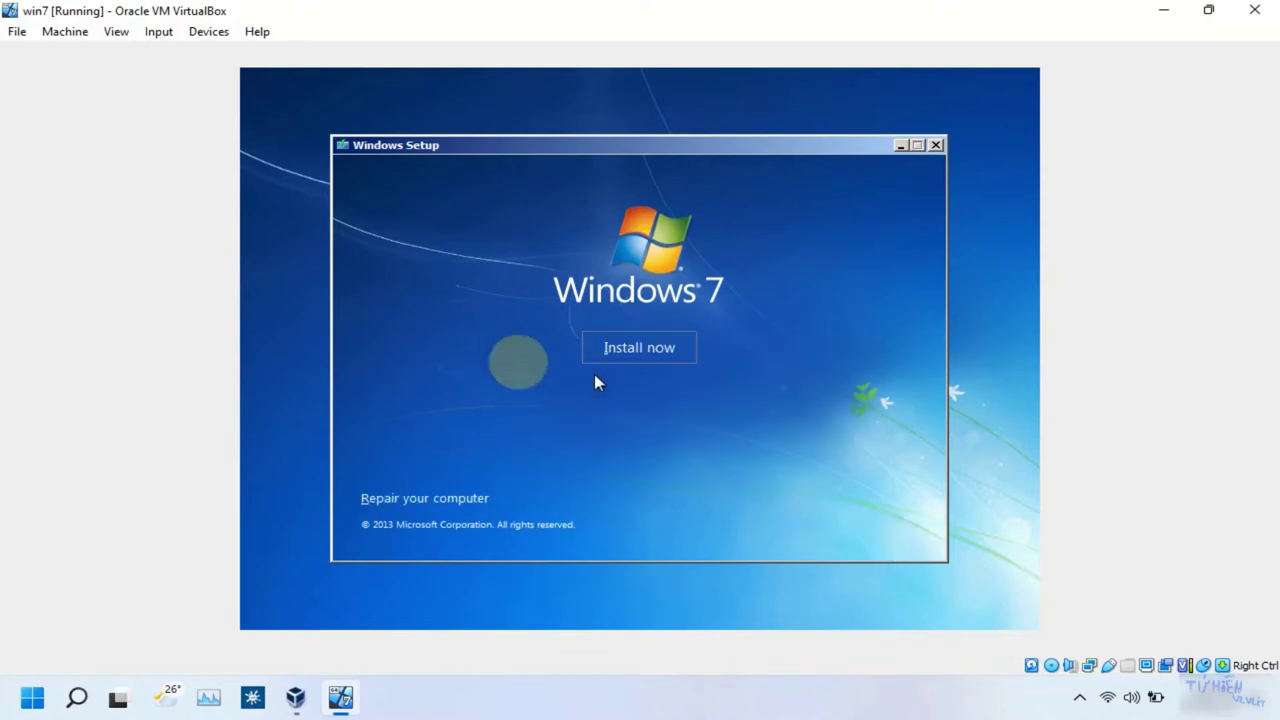
pyautogui.click(614, 355)
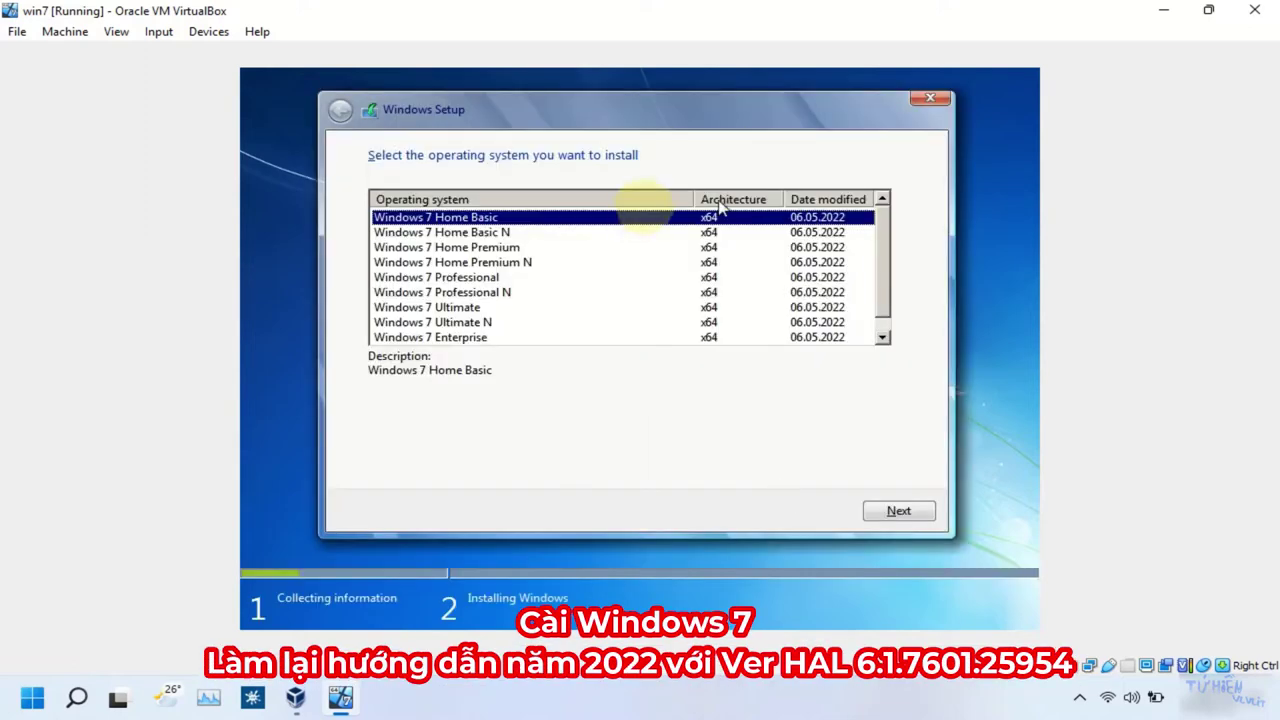
# - Select the Windows 7 Ultimate x64 edition to install and accept its license terms
pyautogui.moveTo(884, 236); pyautogui.dragTo(886, 257)
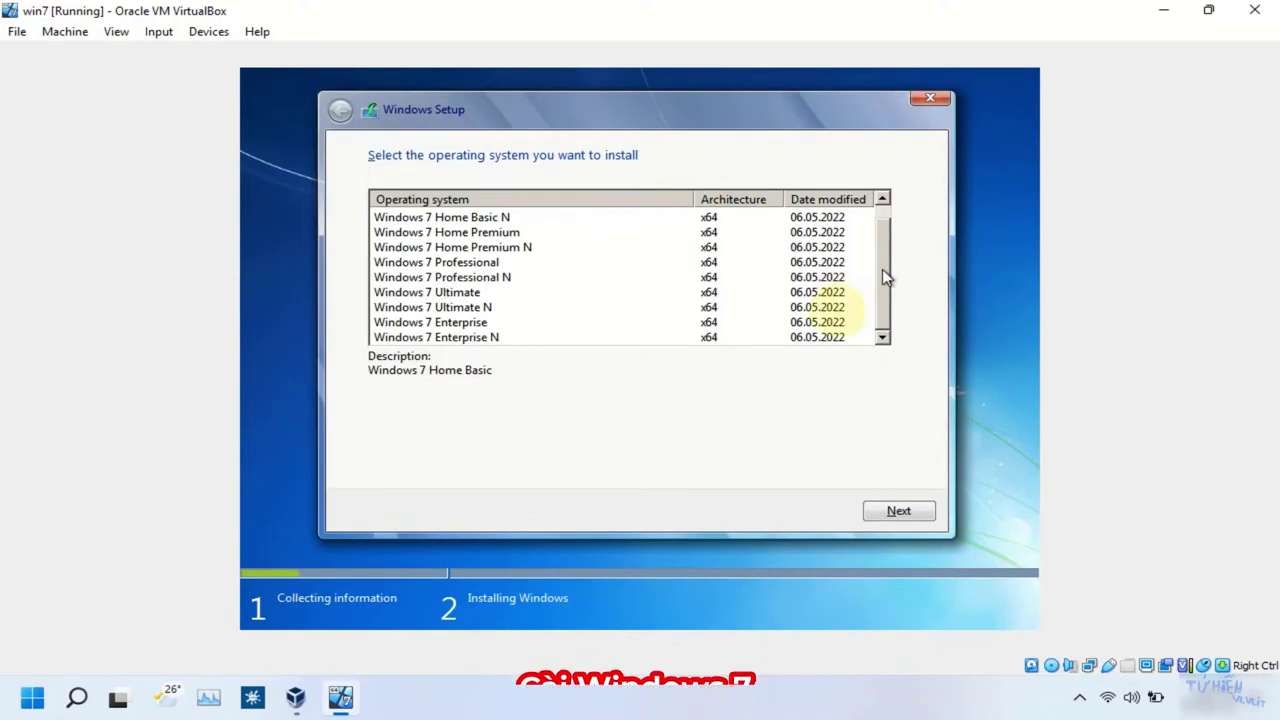
pyautogui.click(410, 292)
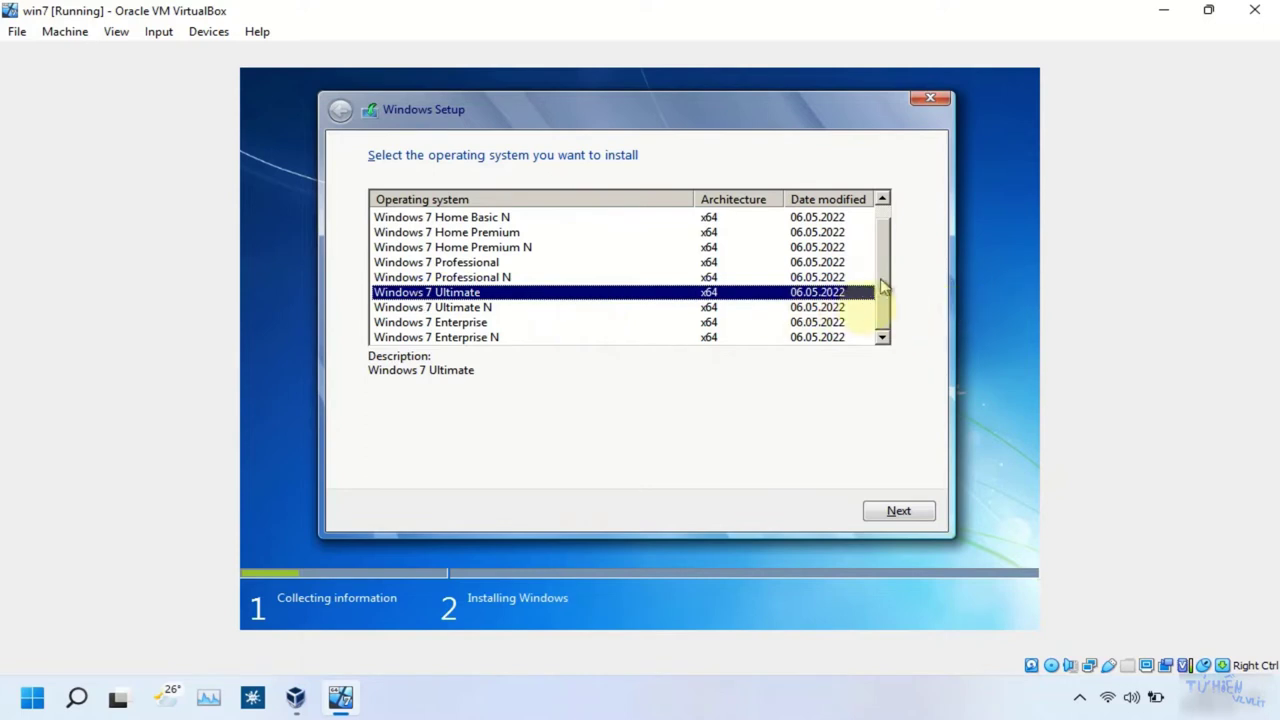
pyautogui.moveTo(880, 286)
pyautogui.mouseDown()
pyautogui.moveTo(880, 251)
pyautogui.moveTo(886, 323)
pyautogui.moveTo(891, 251)
pyautogui.moveTo(889, 300)
pyautogui.mouseUp()
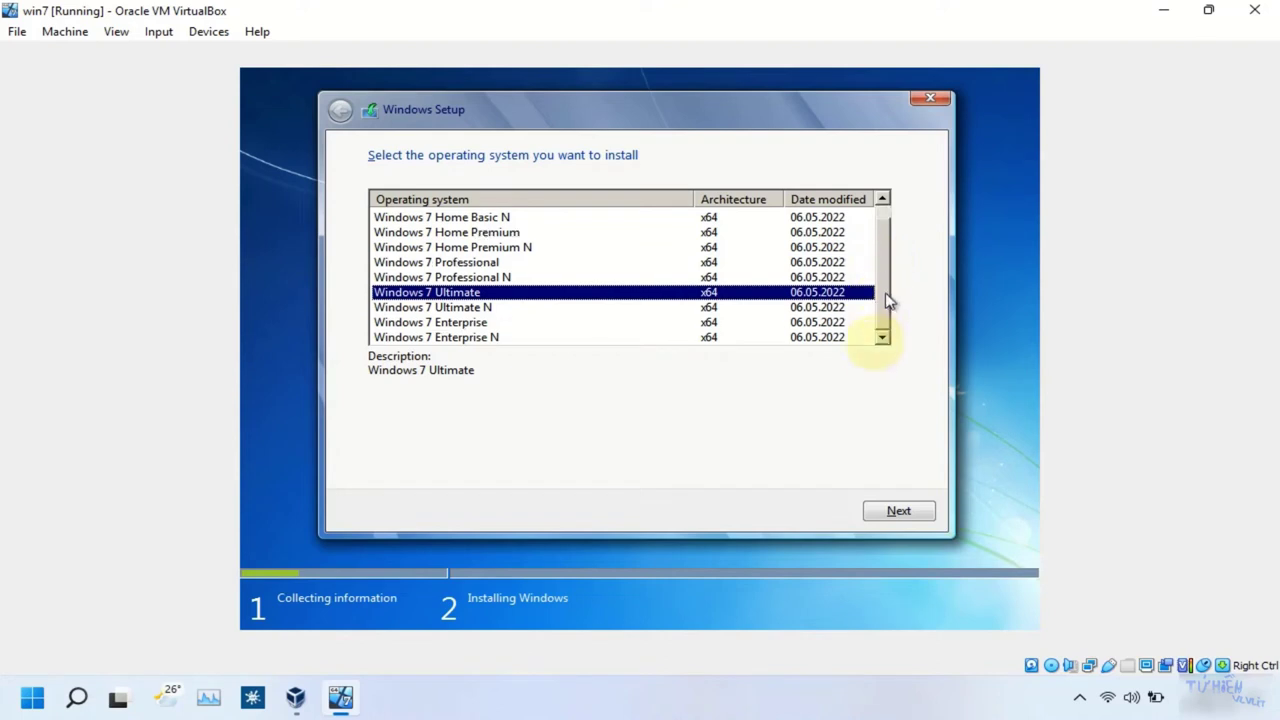
pyautogui.click(900, 516)
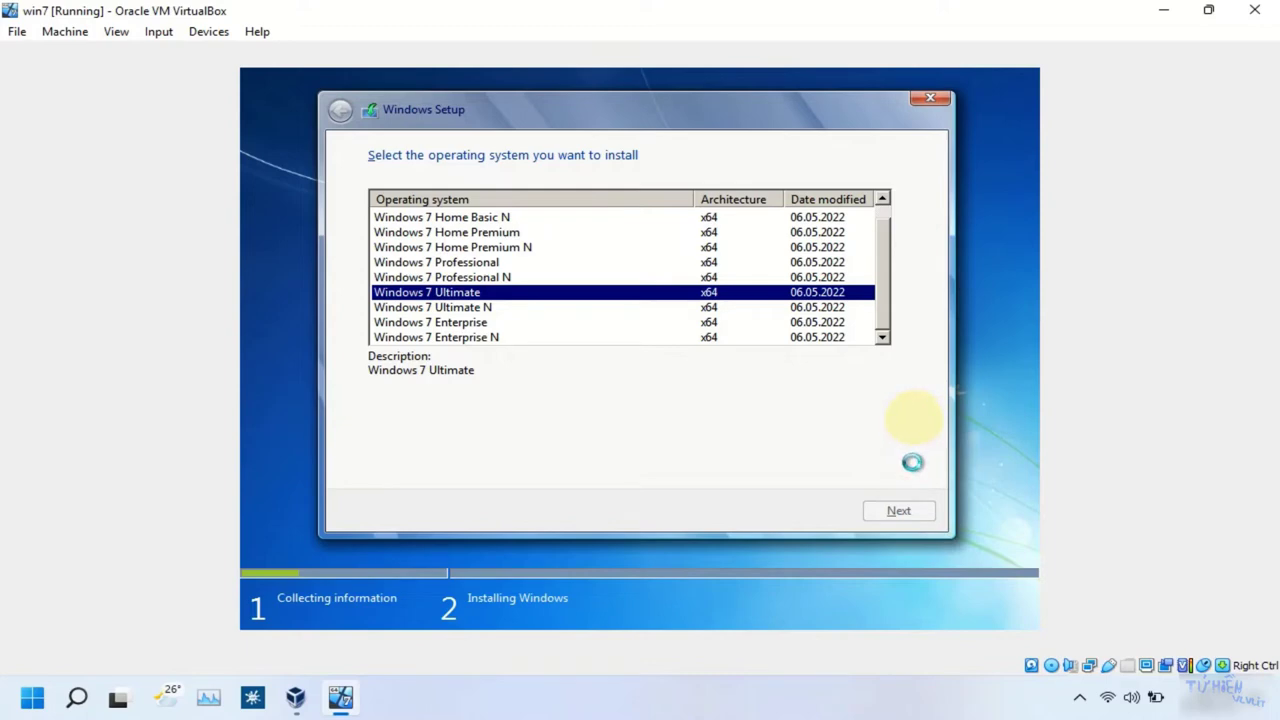
pyautogui.click(430, 467)
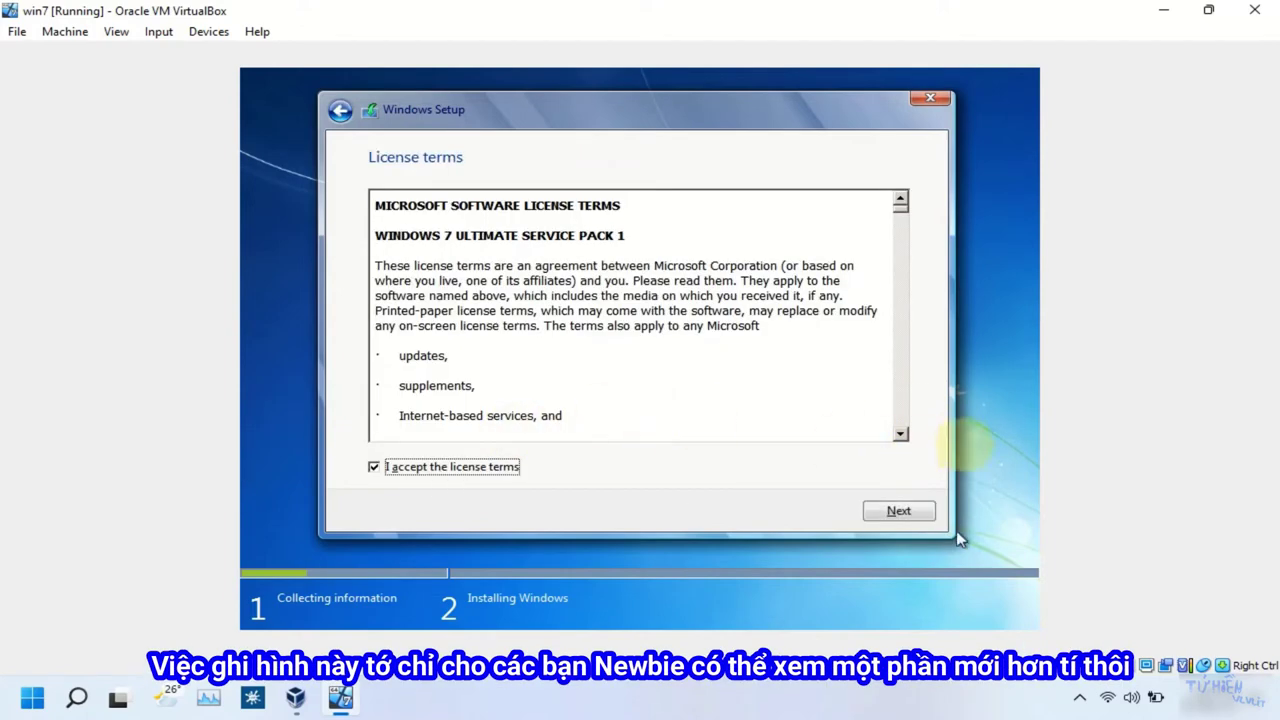
pyautogui.click(899, 510)
# - Choose a custom installation, create a partition from all of Drive 0's unallocated space, and install Windows on Partition 2
pyautogui.click(646, 315)
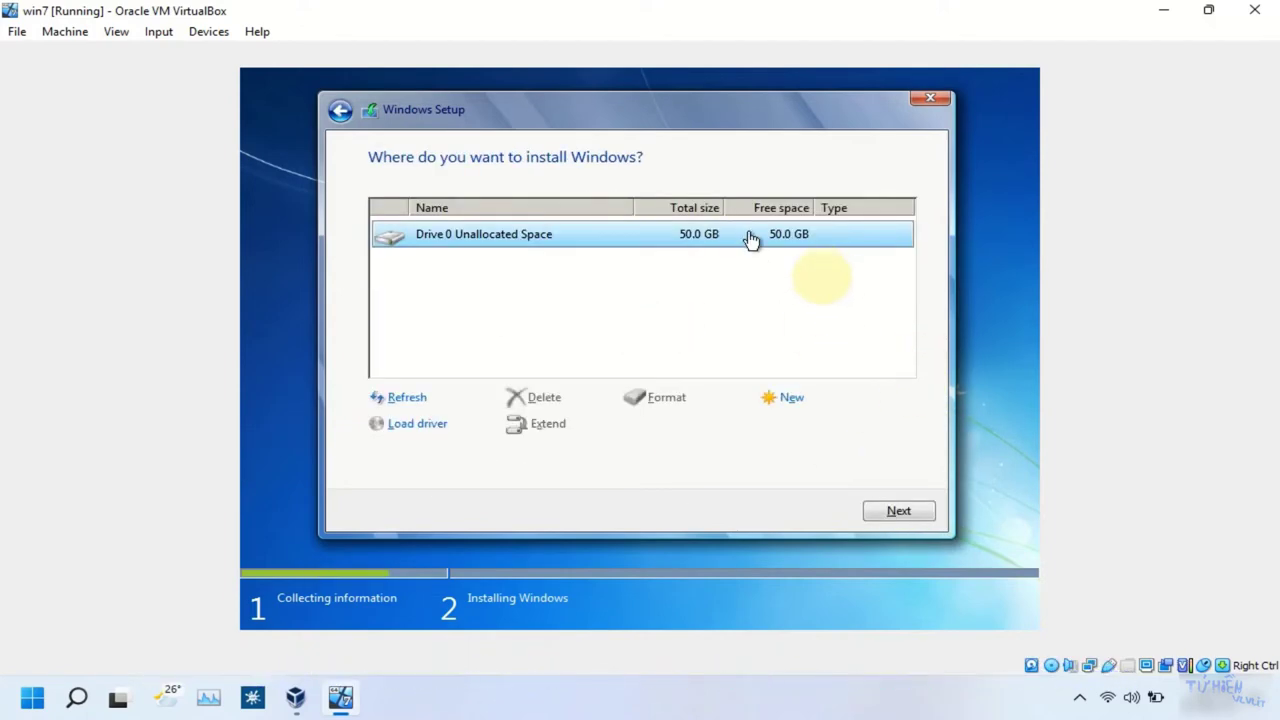
pyautogui.click(799, 399)
pyautogui.click(826, 427)
pyautogui.click(790, 424)
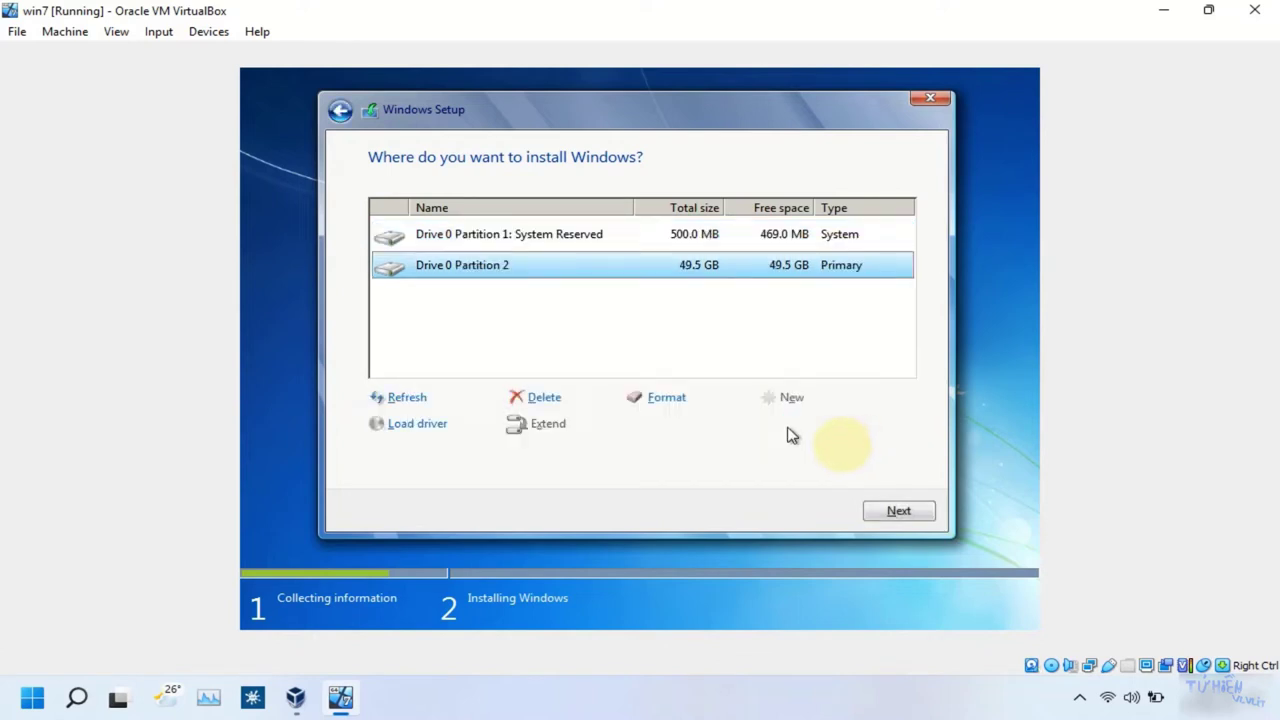
pyautogui.click(873, 512)
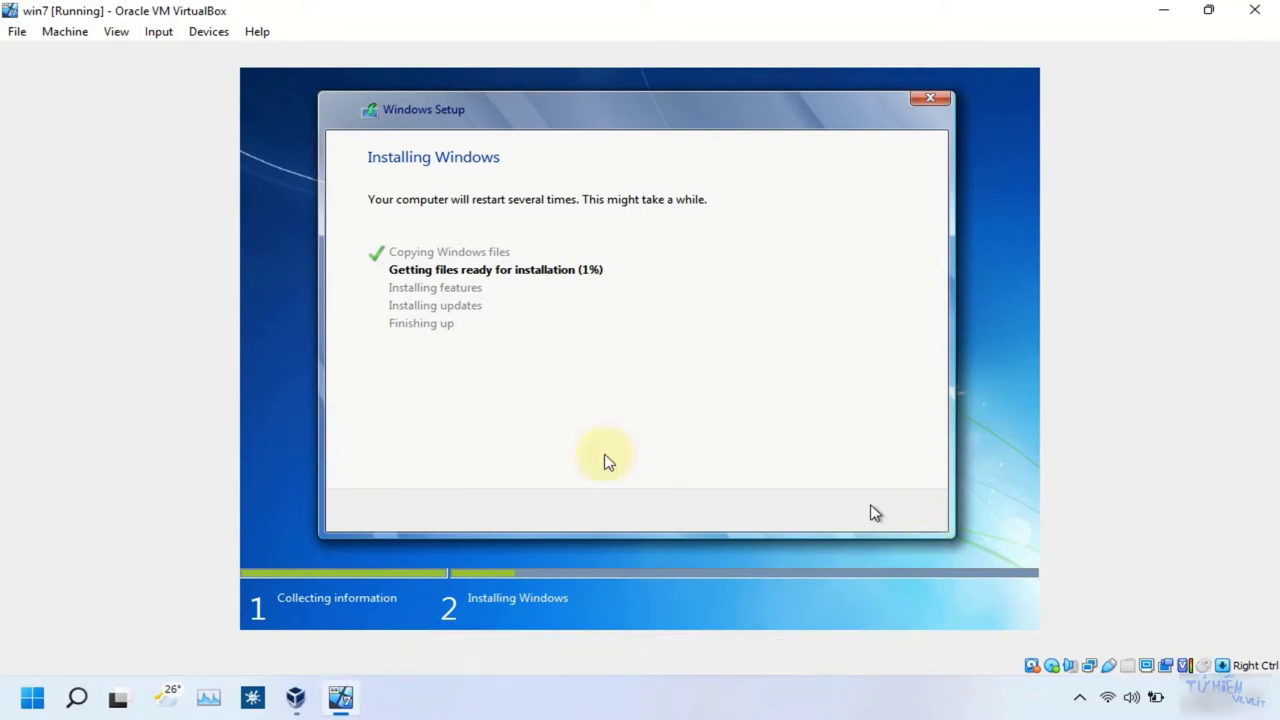
pyautogui.click(1079, 698)
pyautogui.click(870, 377)
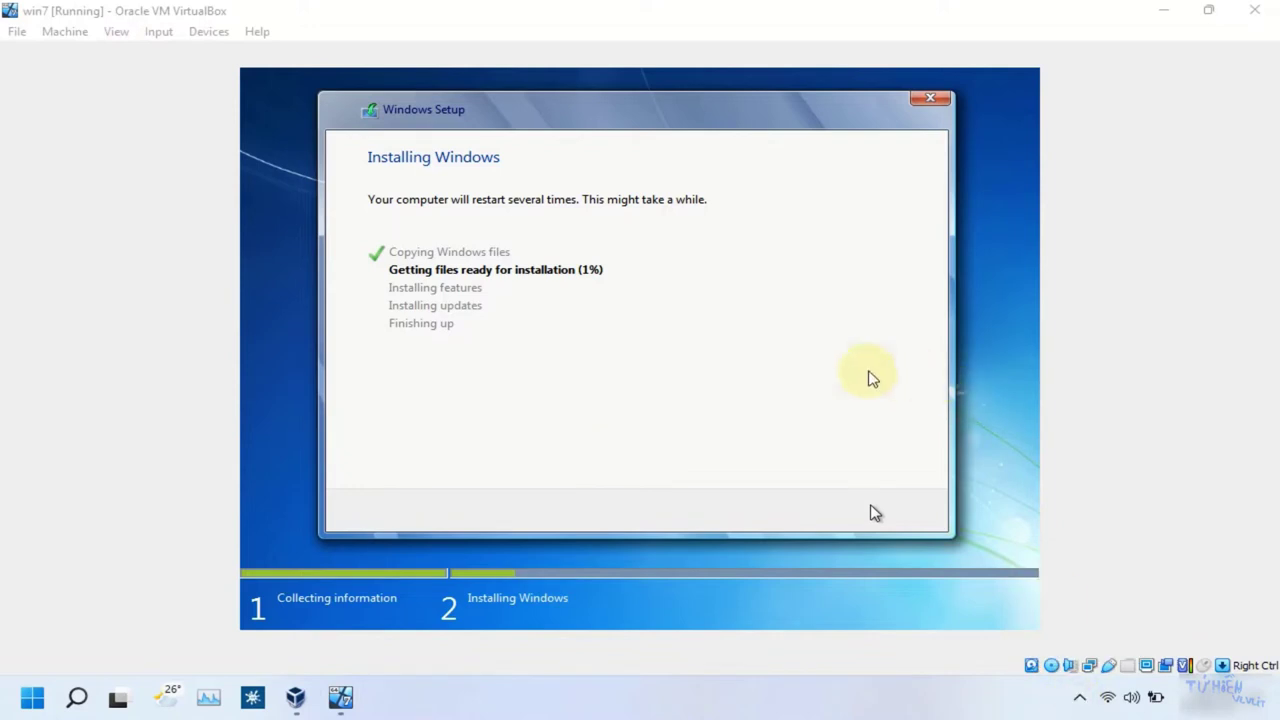
pyautogui.click(560, 421)
pyautogui.click(597, 451)
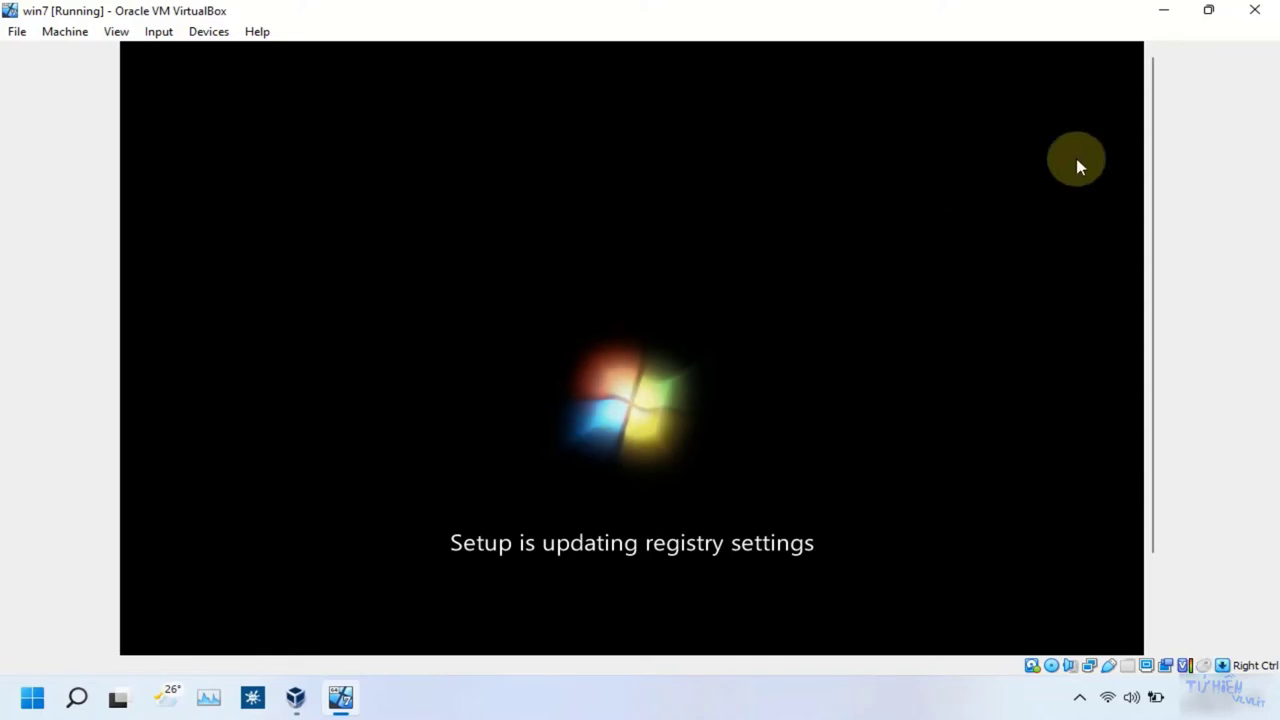
pyautogui.moveTo(1153, 148); pyautogui.dragTo(1160, 210)
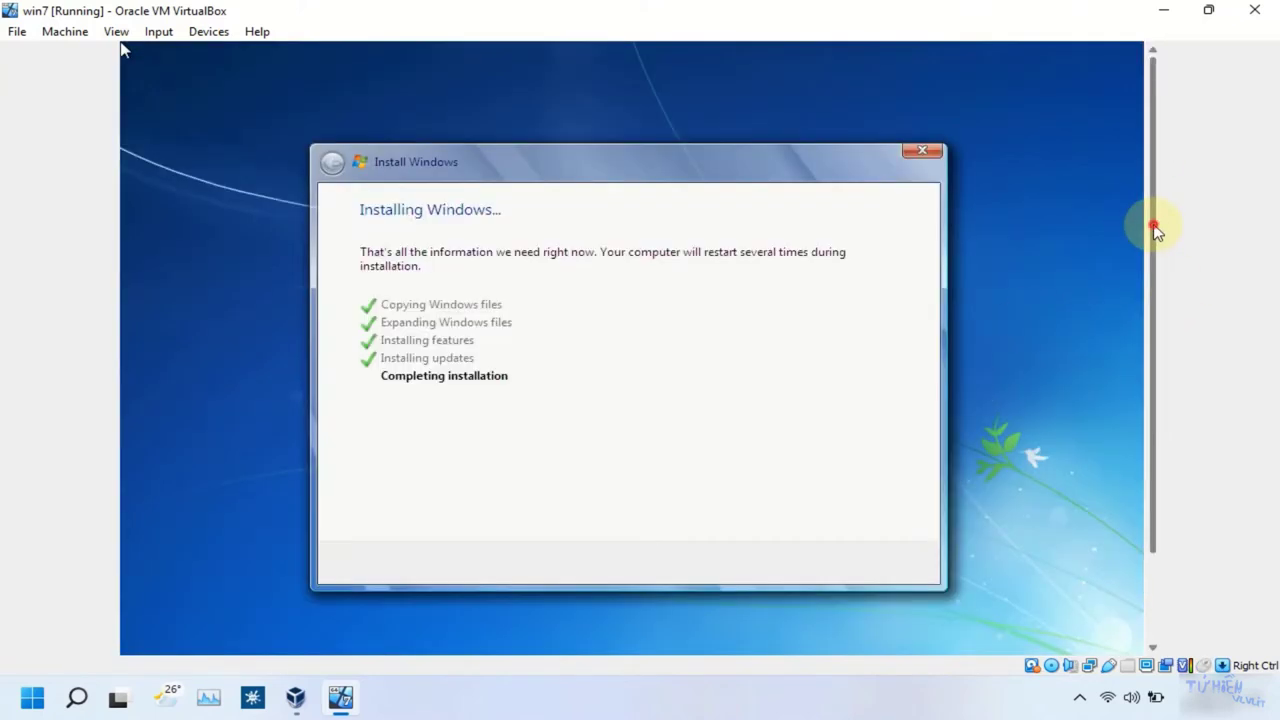
pyautogui.moveTo(1153, 224); pyautogui.dragTo(1157, 462)
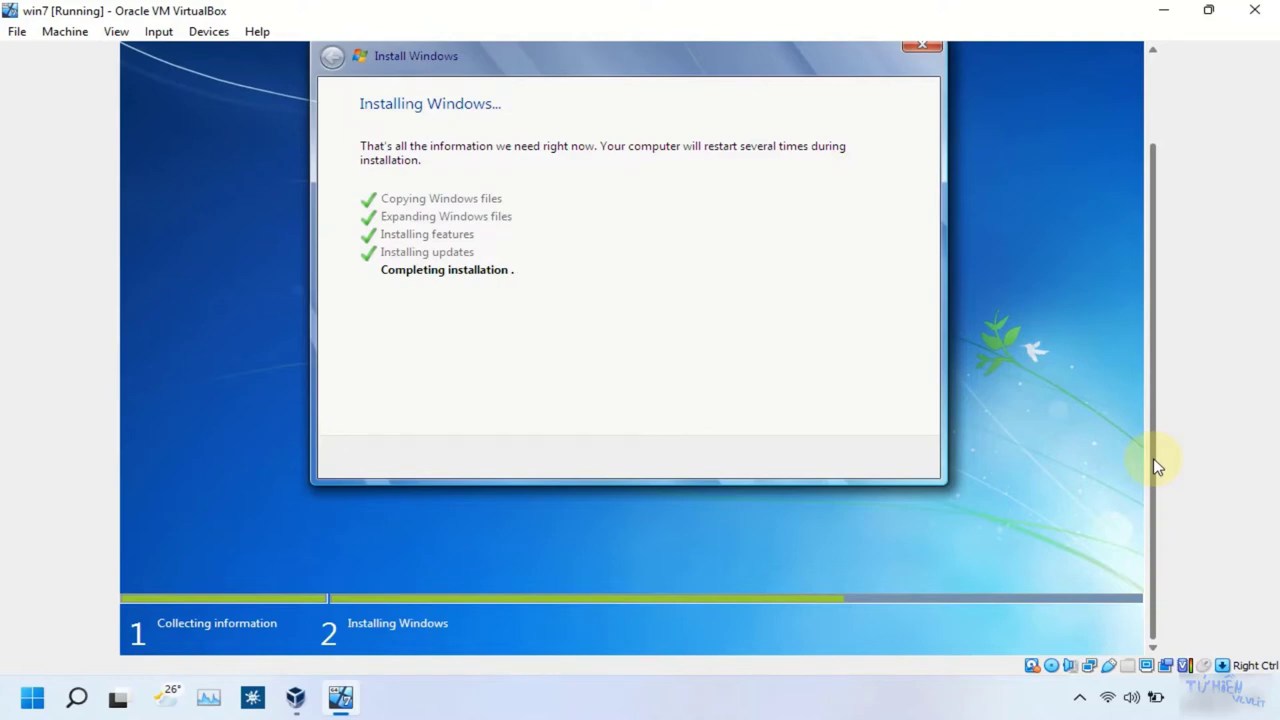
pyautogui.scroll(3, 1153, 458)
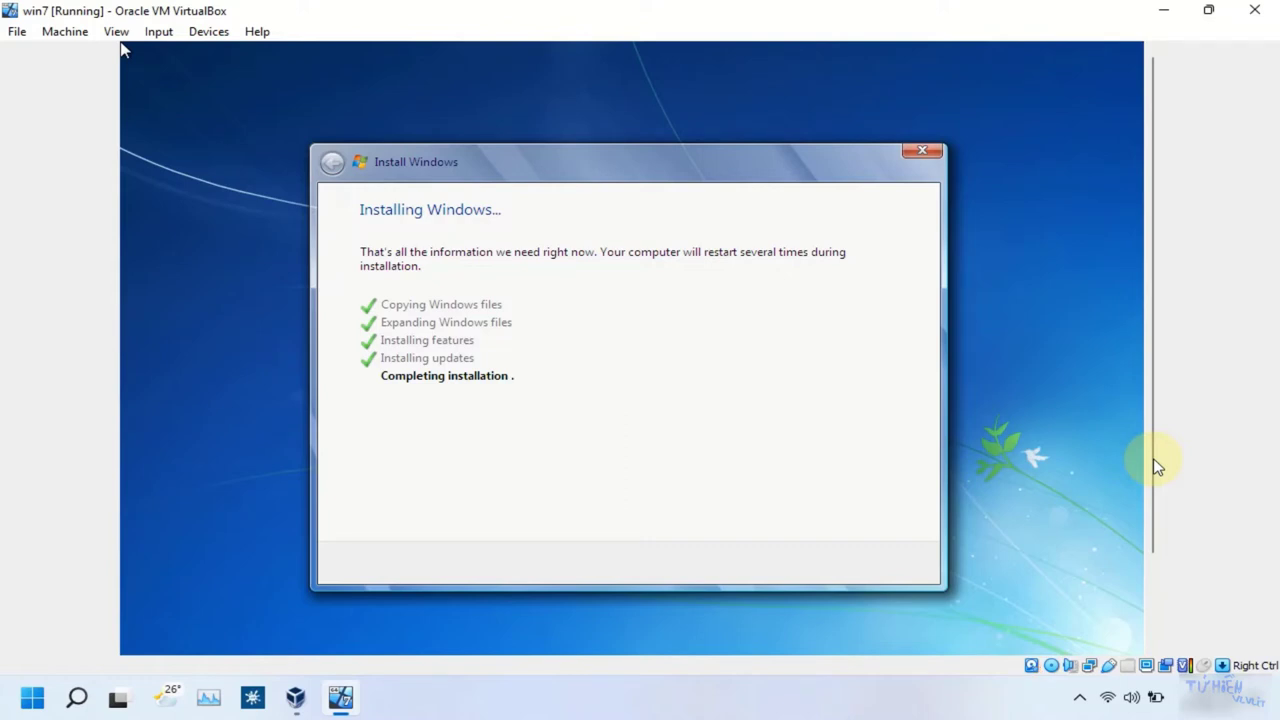
pyautogui.moveTo(1153, 458); pyautogui.dragTo(1162, 595)
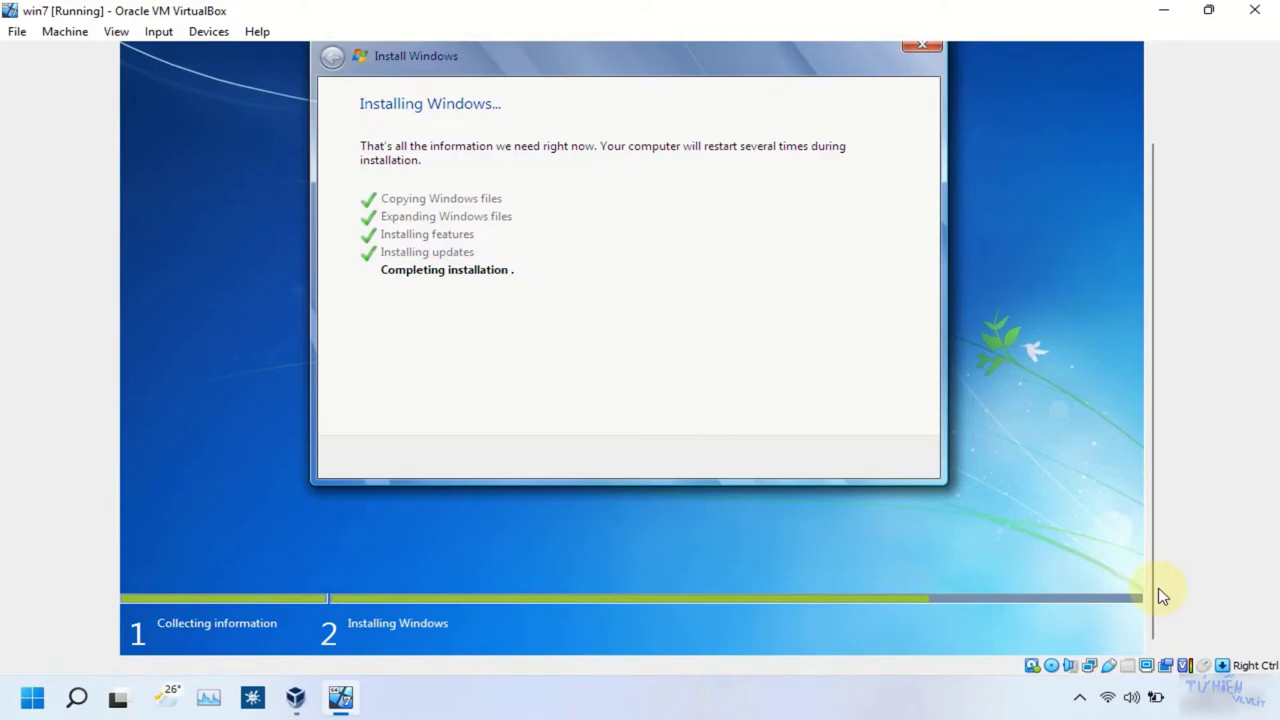
pyautogui.click(1067, 364)
pyautogui.click(600, 452)
pyautogui.moveTo(1157, 294); pyautogui.dragTo(1172, 395)
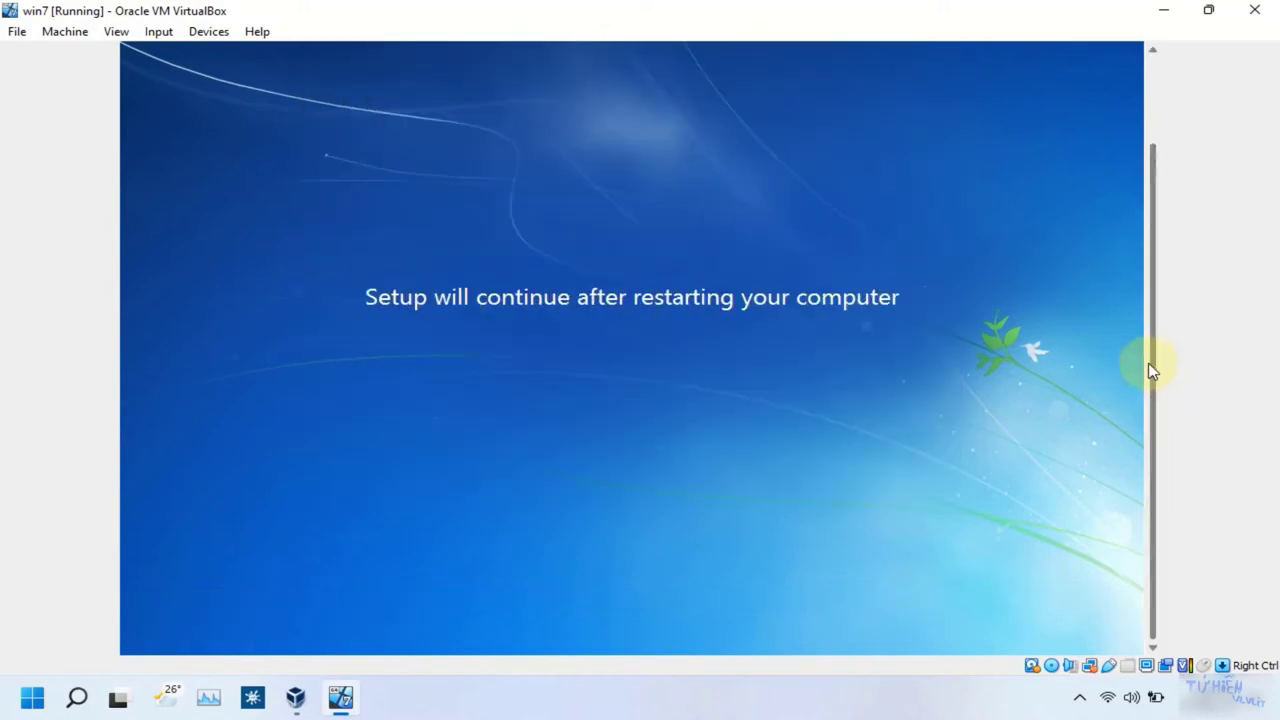
pyautogui.moveTo(1154, 414); pyautogui.dragTo(1171, 249)
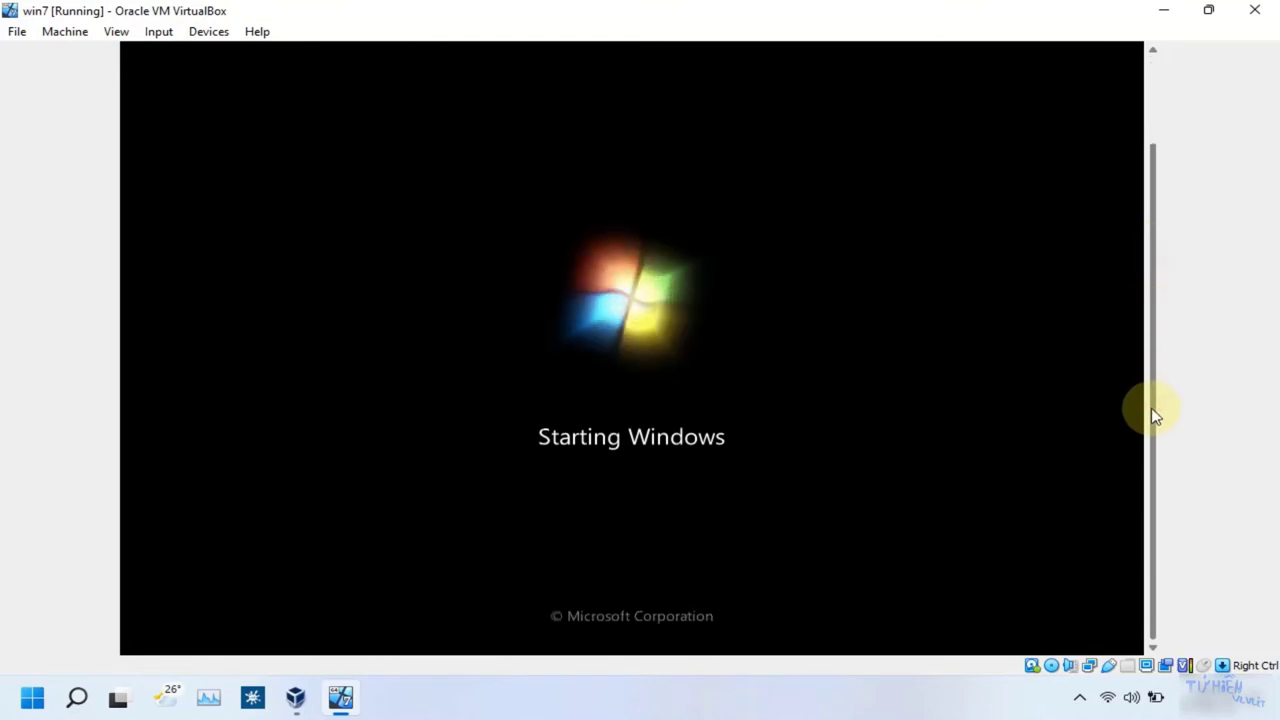
pyautogui.moveTo(1155, 428); pyautogui.dragTo(1153, 500)
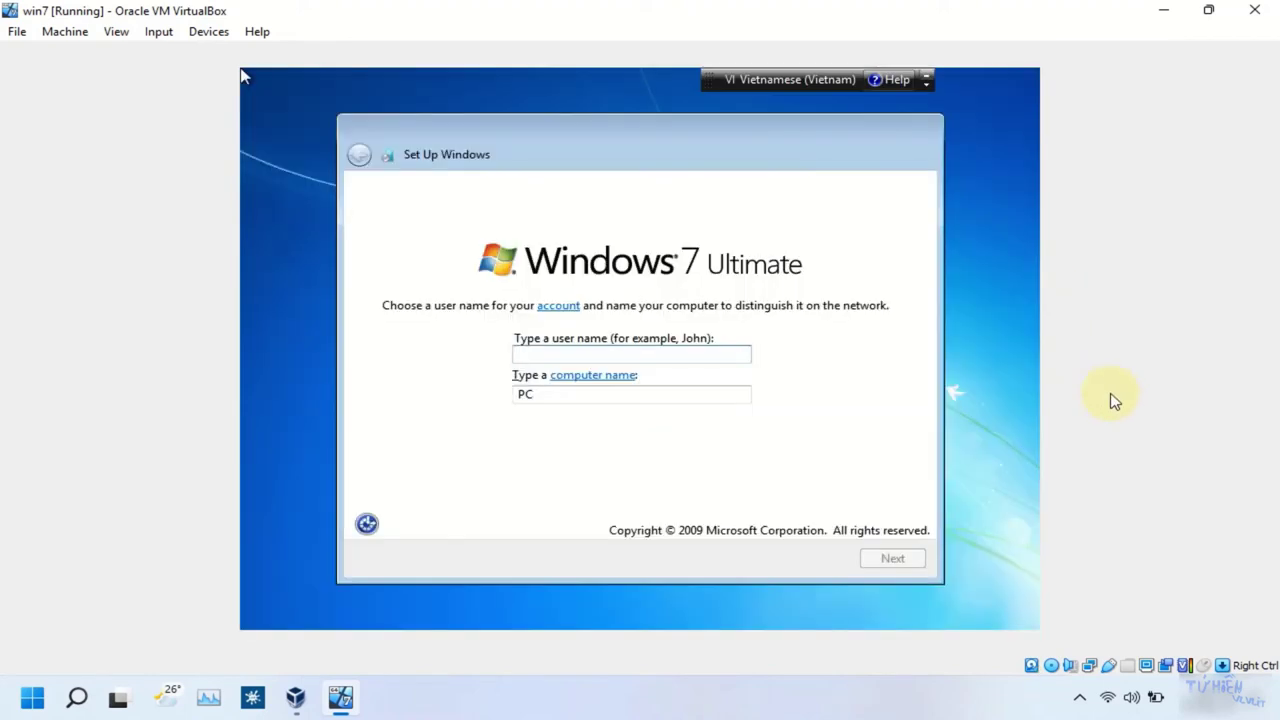
pyautogui.click(974, 704)
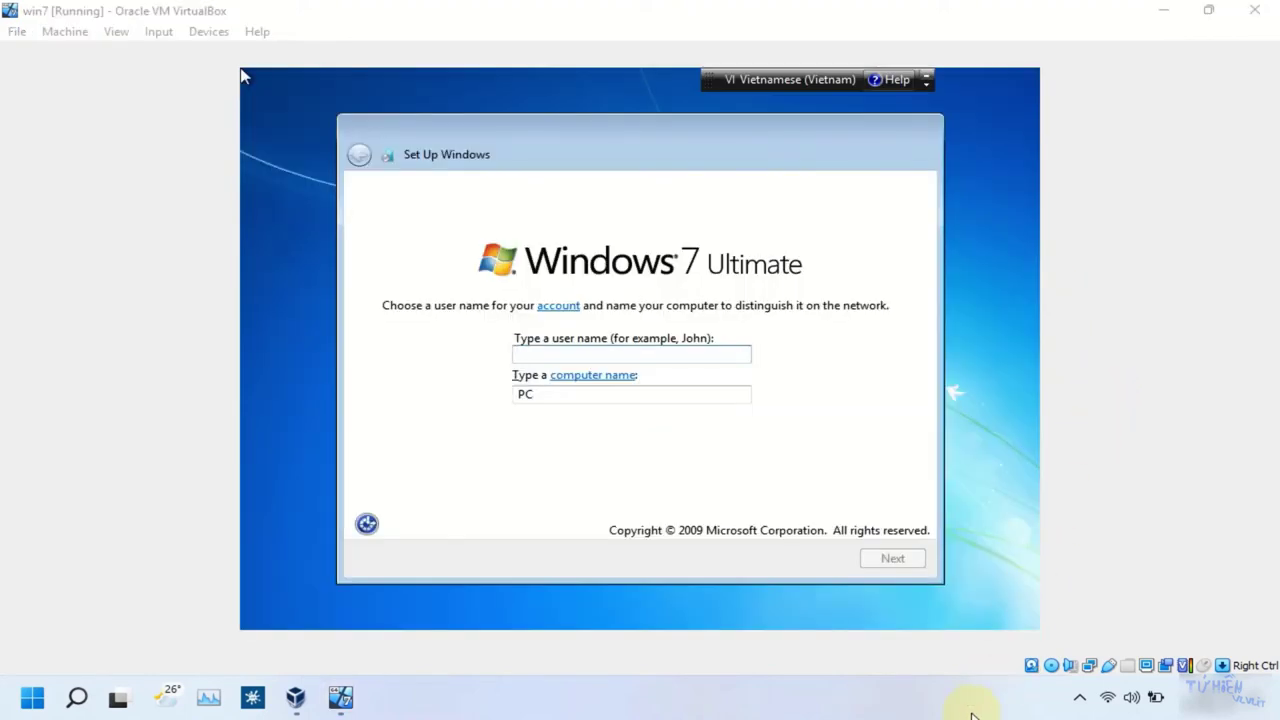
# - Capture the mouse in the virtual machine and enter the account's user name, accepting the suggested computer name
pyautogui.click(654, 357)
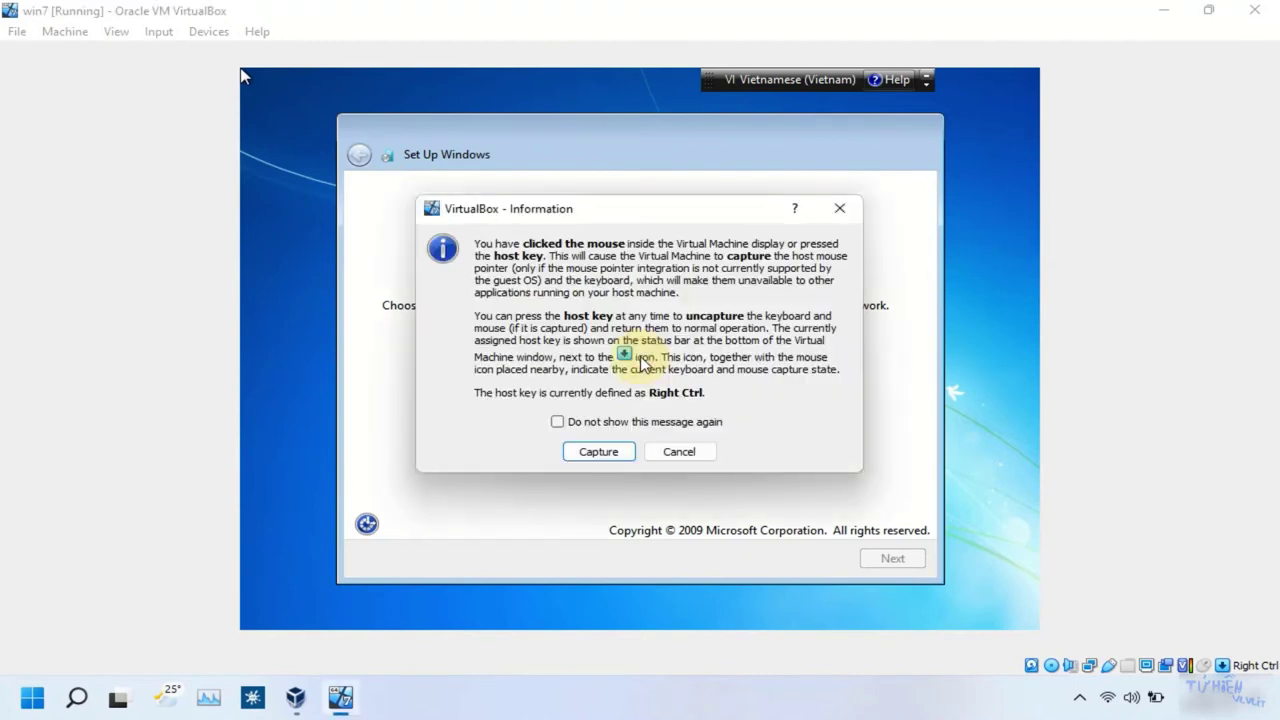
pyautogui.click(590, 448)
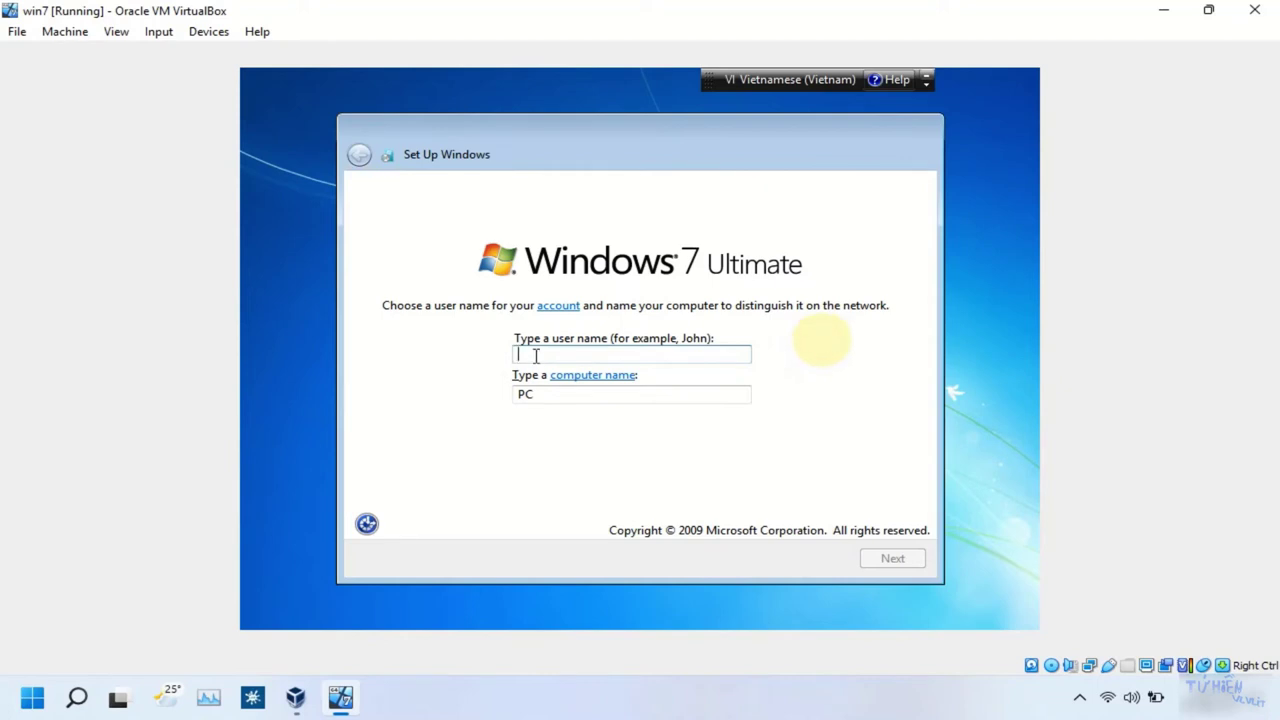
pyautogui.write('tu')
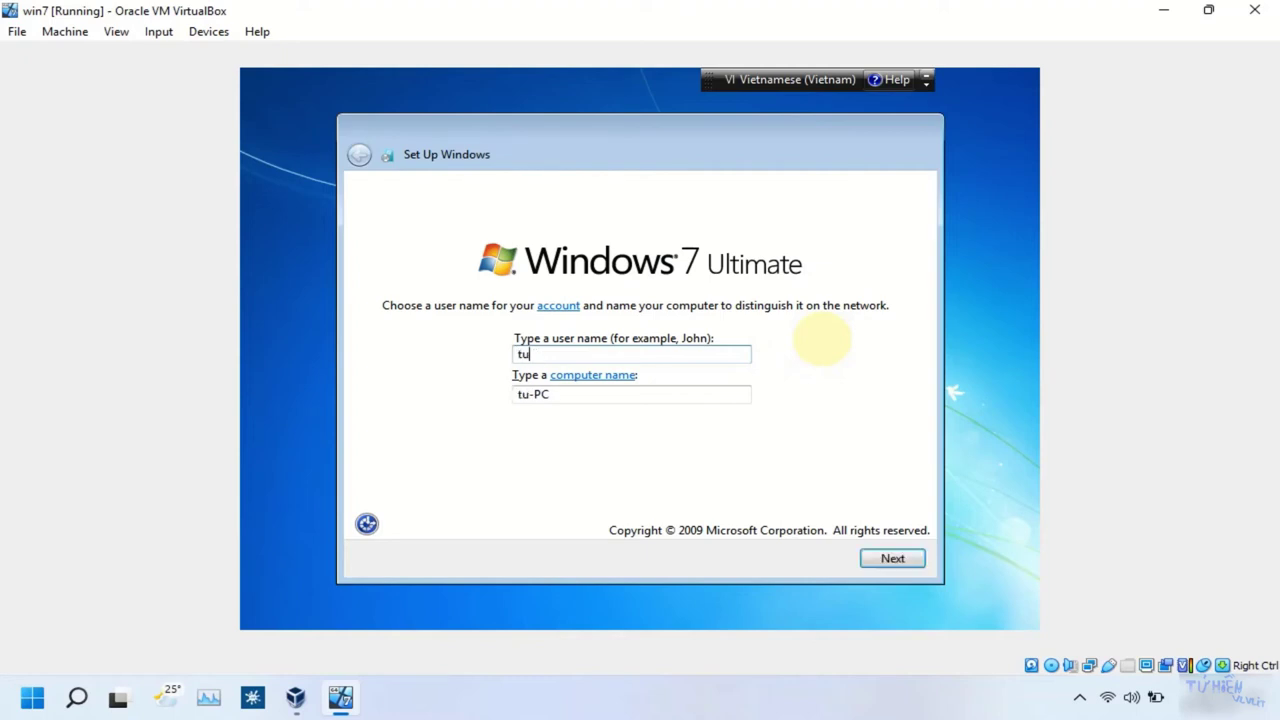
pyautogui.write('hienvlvlit')
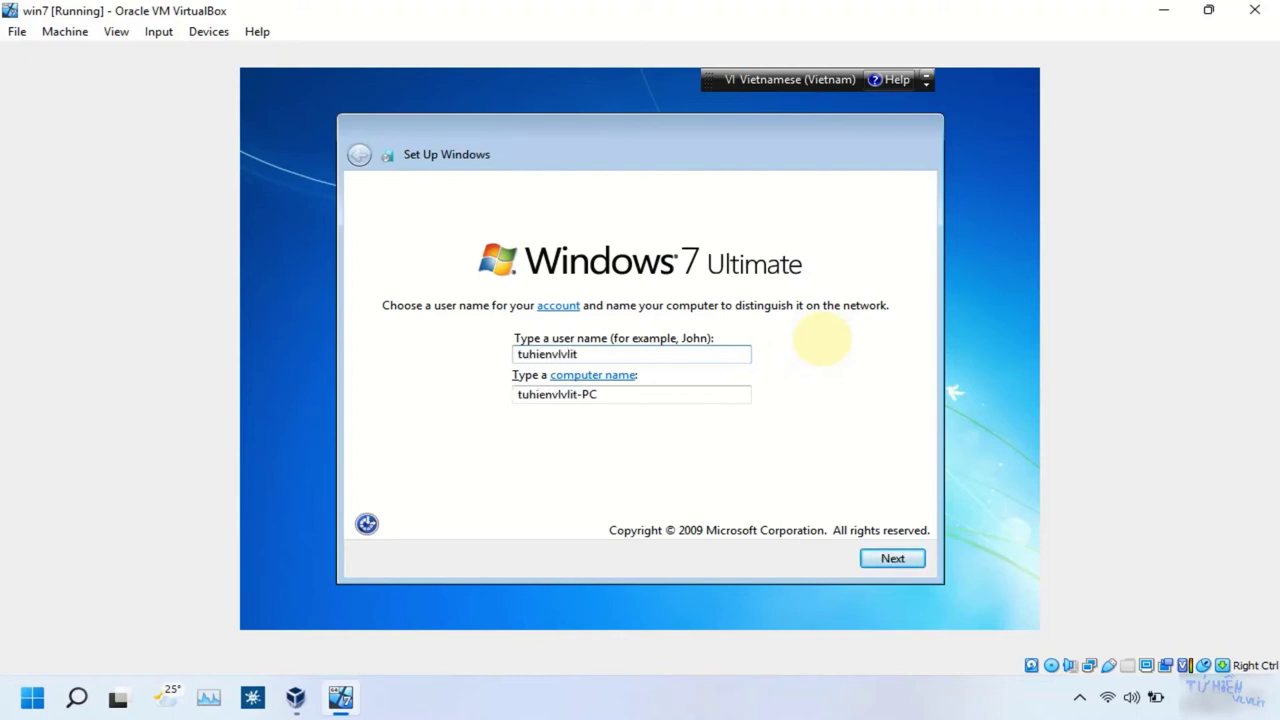
pyautogui.write('-deptrai')
pyautogui.click(893, 558)
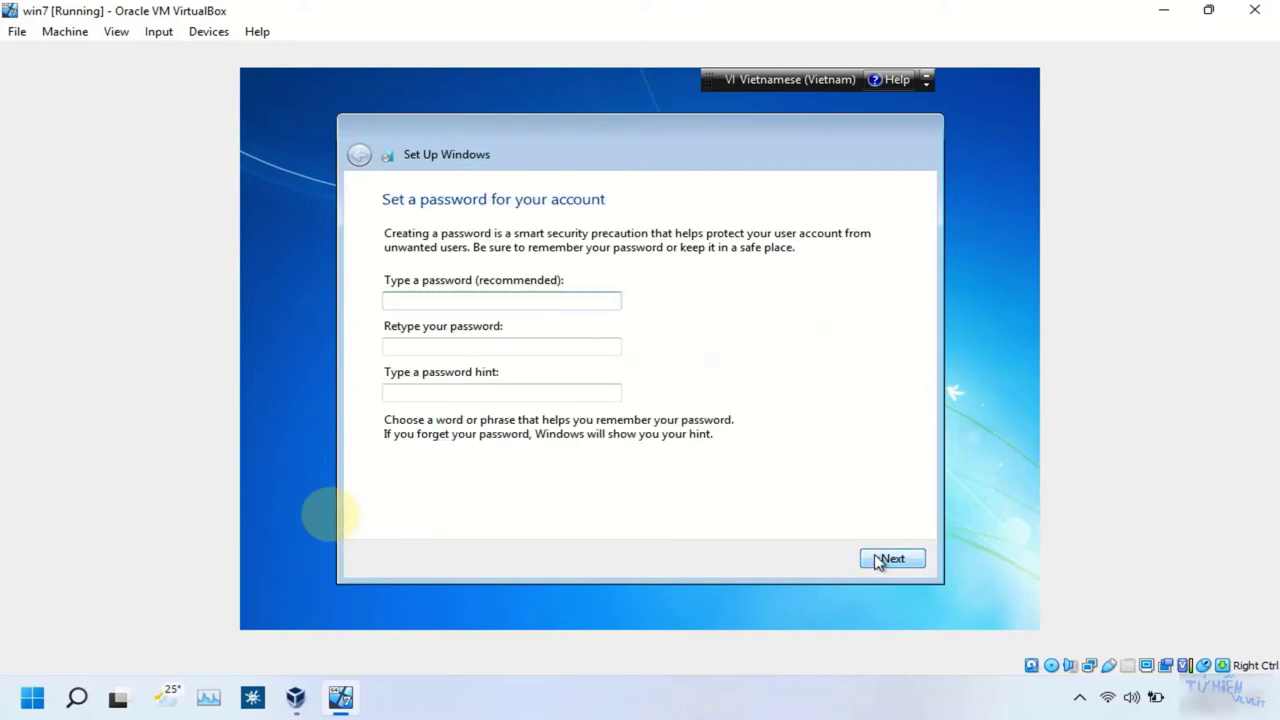
# - Continue the Windows setup with the account password and the product key left blank
pyautogui.click(895, 561)
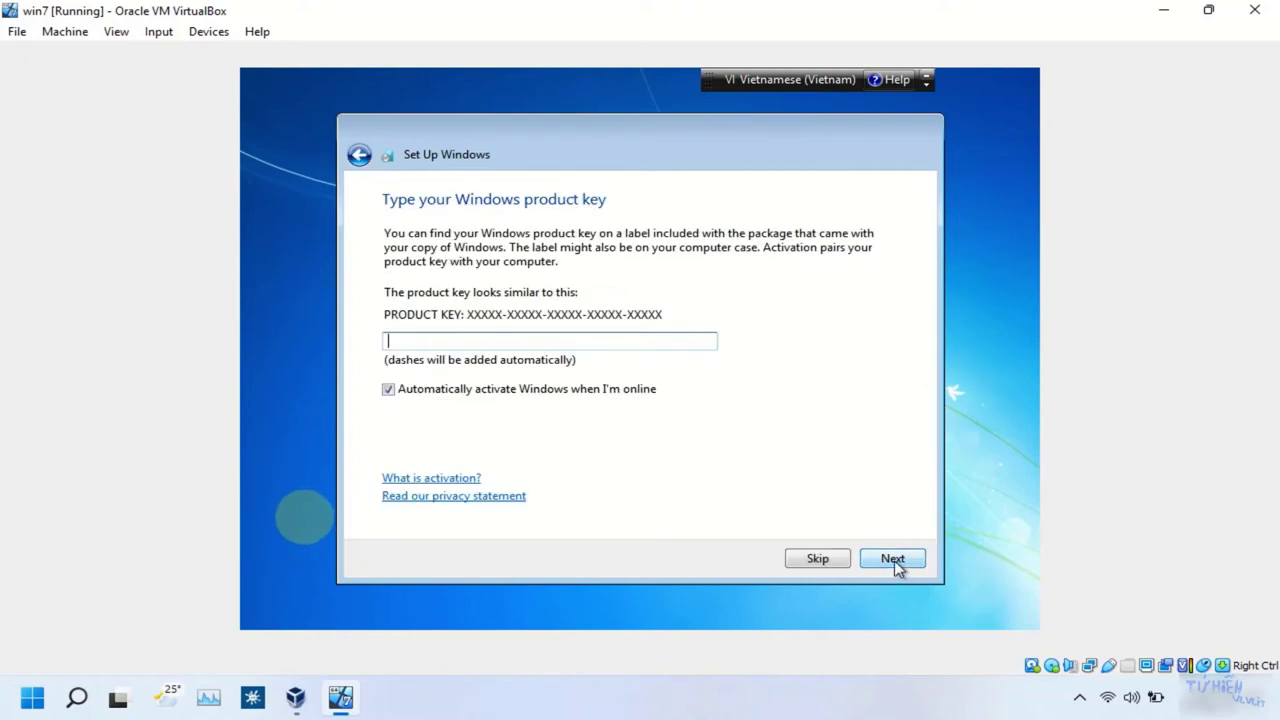
pyautogui.click(893, 560)
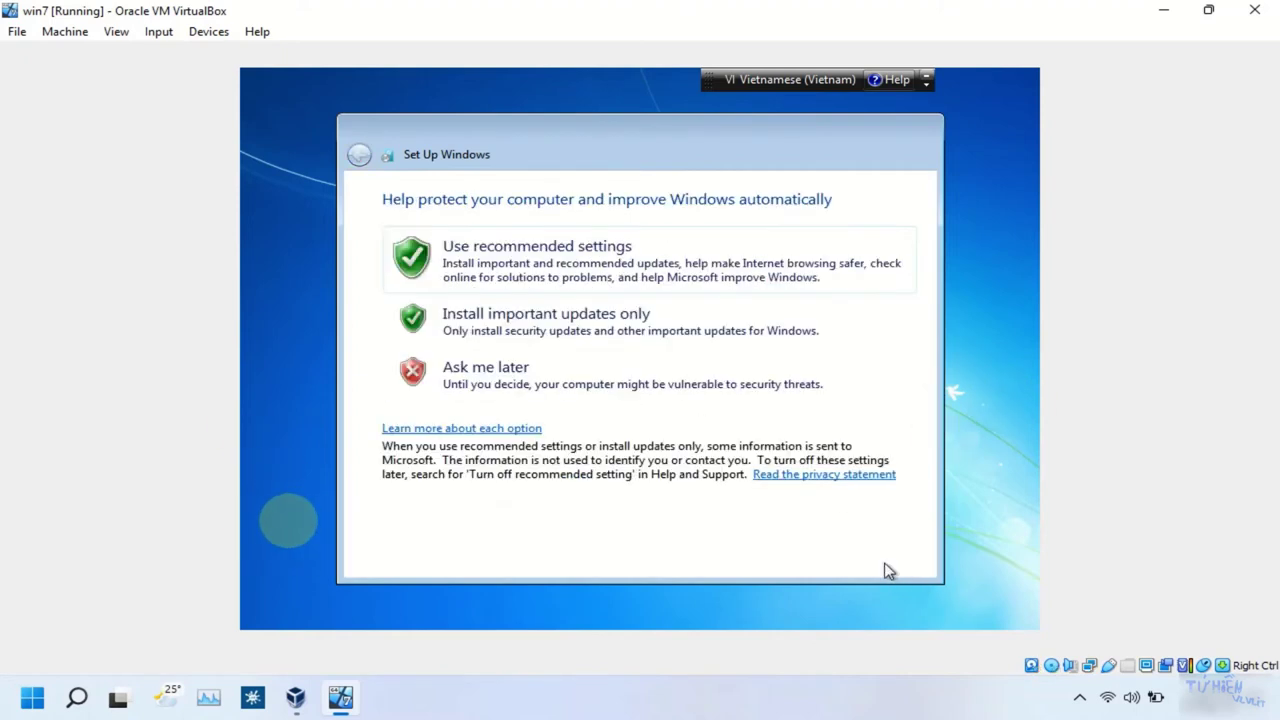
# - Choose to install important updates only, accept the (UTC+07:00) Bangkok, Hanoi, Jakarta time settings, and set the location to Public network
pyautogui.click(545, 322)
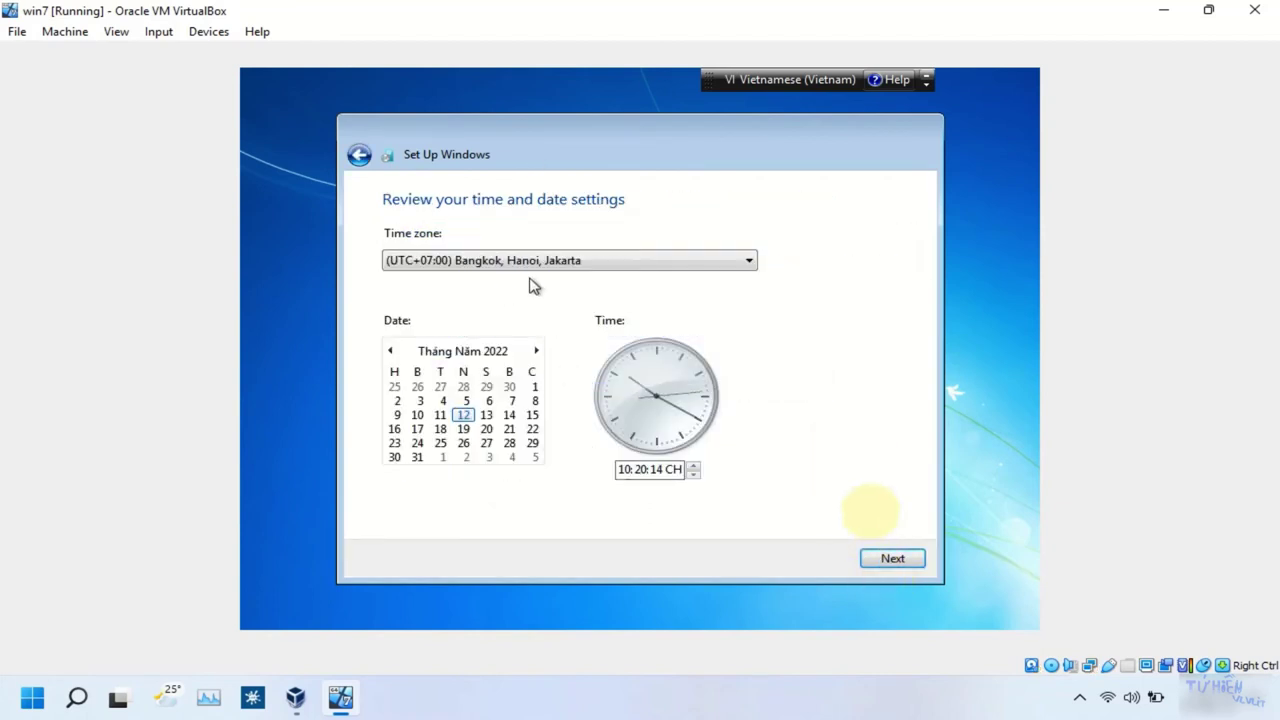
pyautogui.click(877, 558)
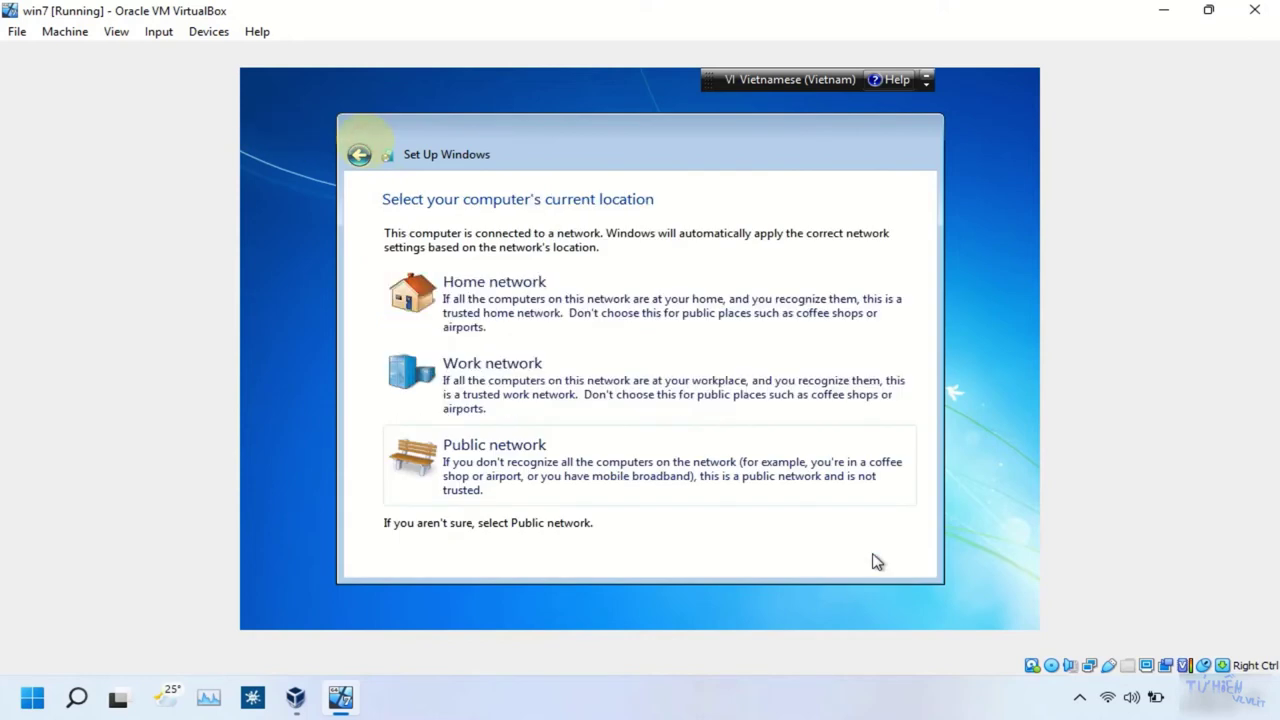
pyautogui.click(483, 487)
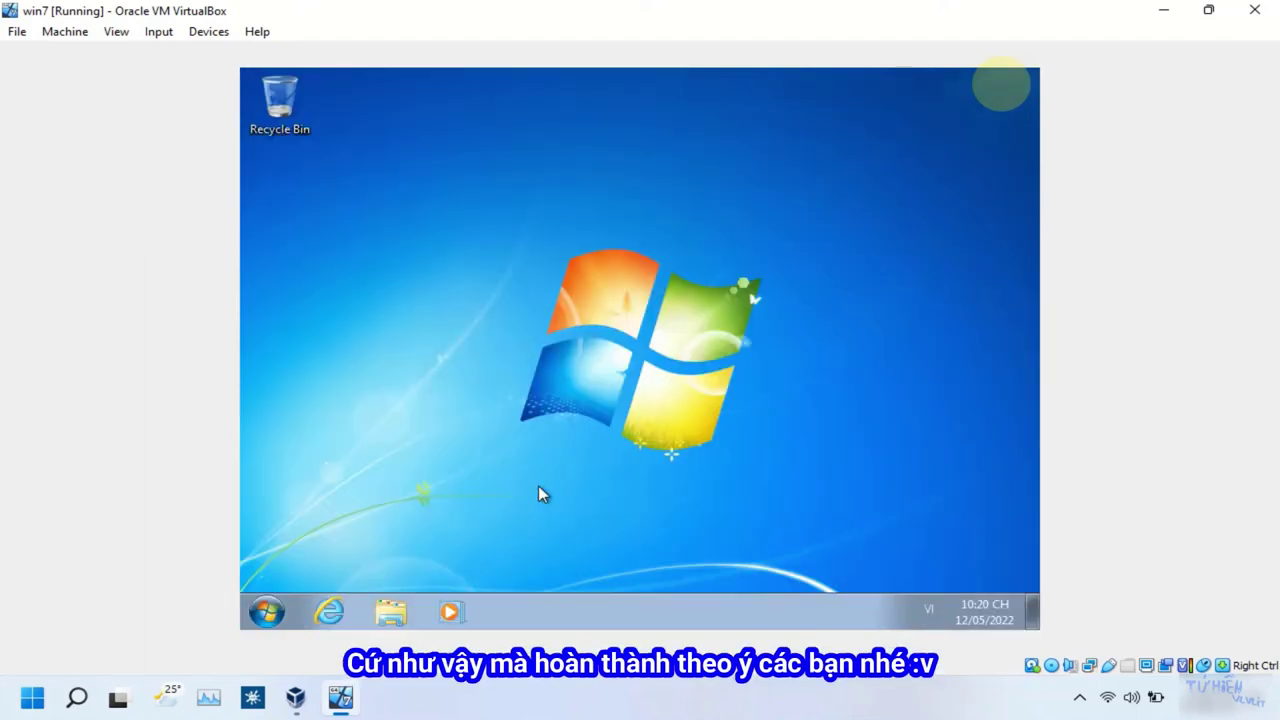
# - Refresh the newly installed Windows 7 desktop twice
pyautogui.rightClick(506, 200)
pyautogui.click(540, 249)
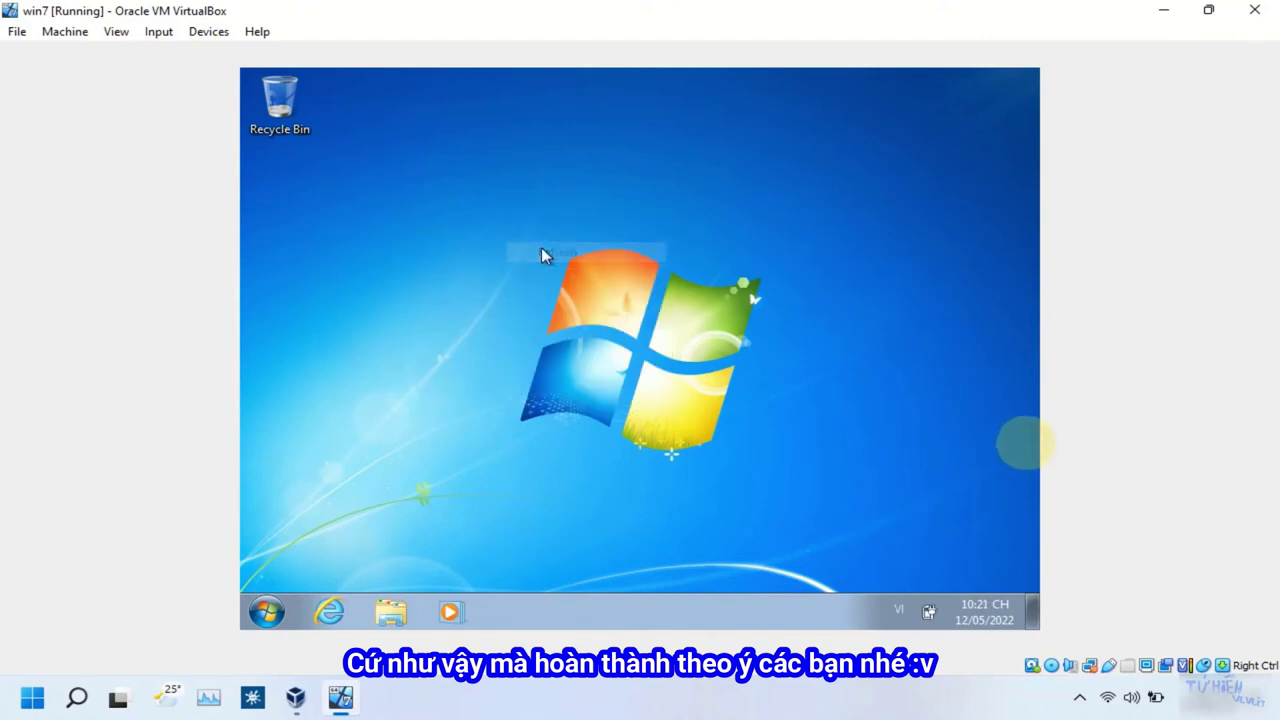
pyautogui.rightClick(410, 68)
pyautogui.click(454, 122)
# - Show the Computer, User's Files, Network and Control Panel icons on the desktop through the Personalization settings, and refresh the desktop
pyautogui.rightClick(506, 160)
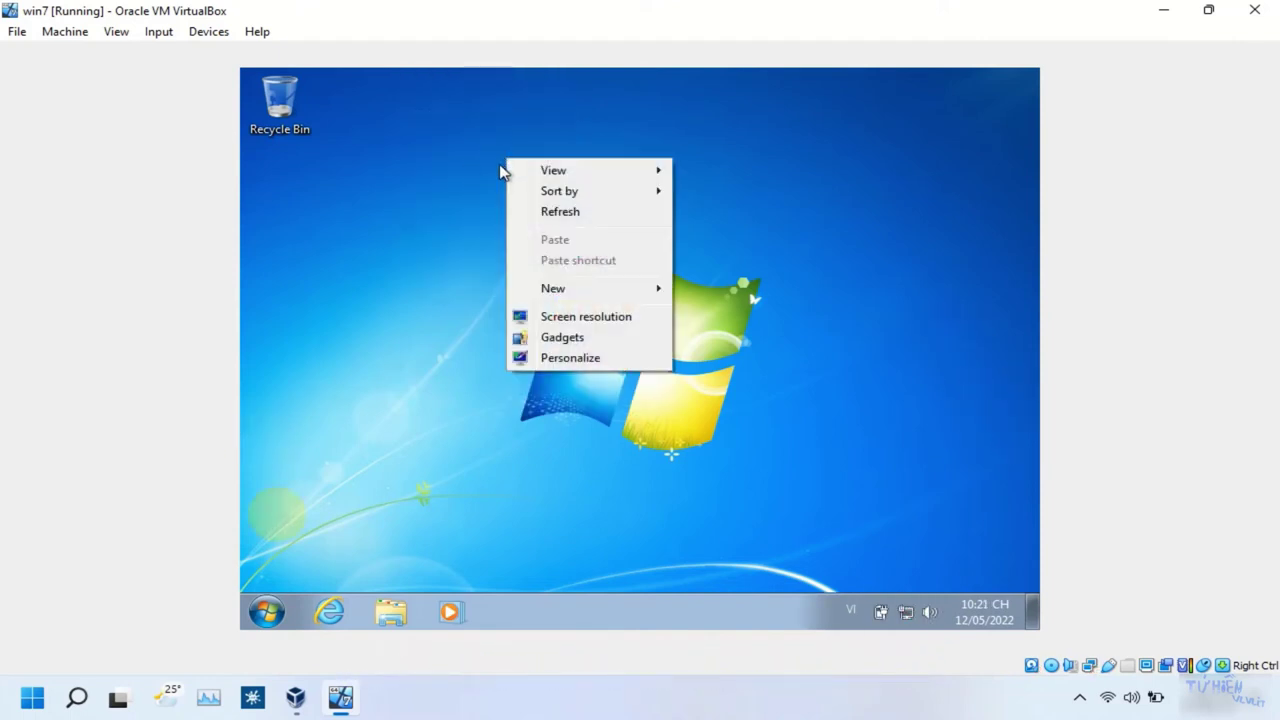
pyautogui.click(553, 359)
pyautogui.click(312, 177)
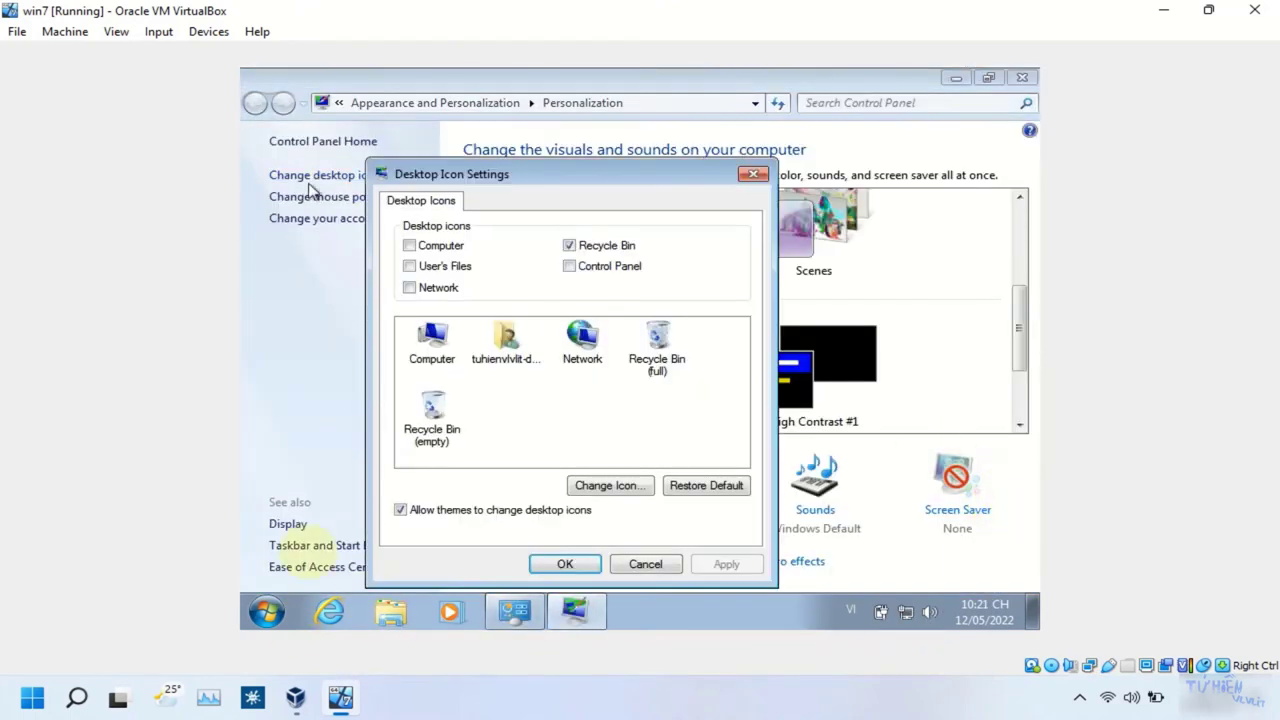
pyautogui.click(569, 266)
pyautogui.click(409, 245)
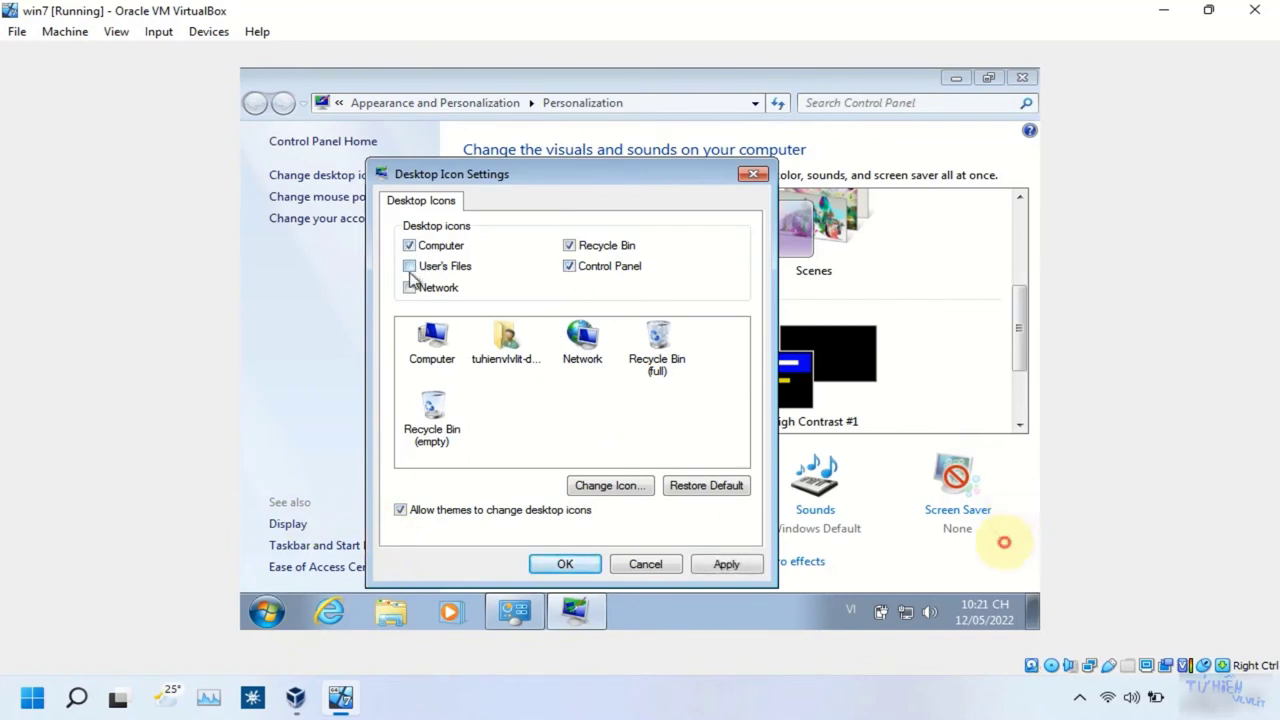
pyautogui.click(409, 266)
pyautogui.click(409, 287)
pyautogui.click(566, 565)
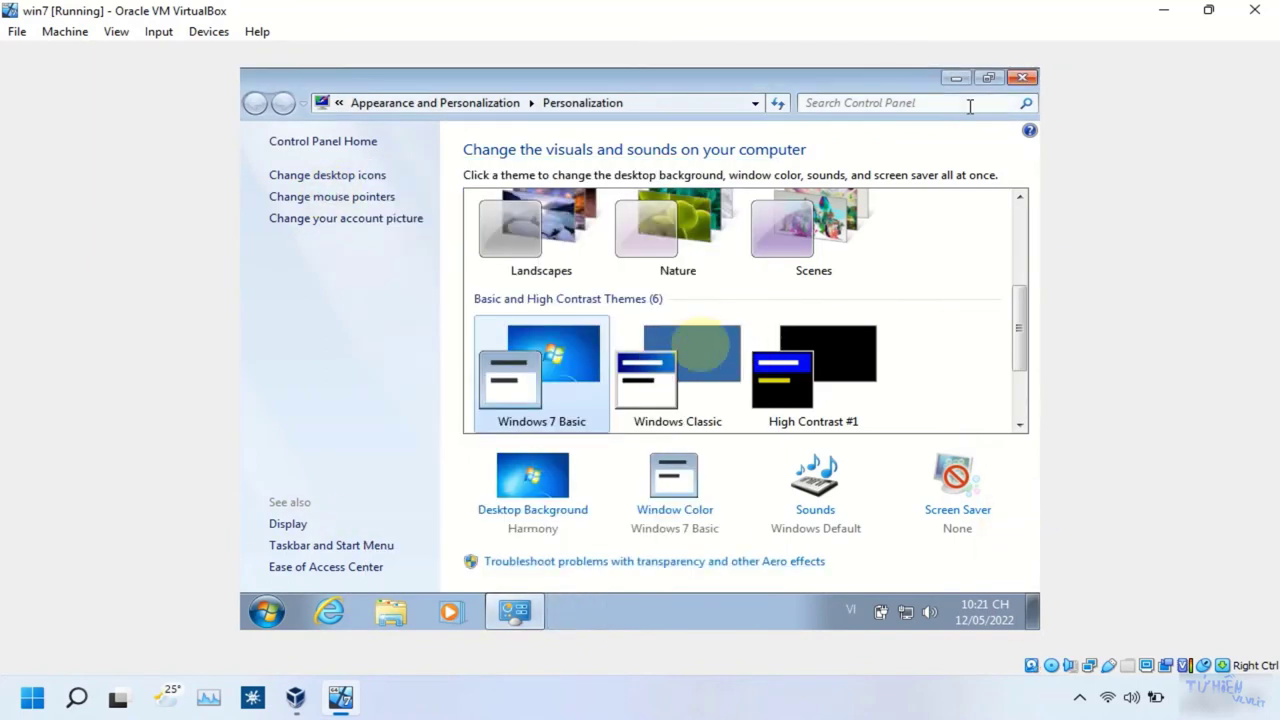
pyautogui.click(1022, 77)
pyautogui.rightClick(251, 257)
pyautogui.rightClick(551, 223)
pyautogui.click(591, 277)
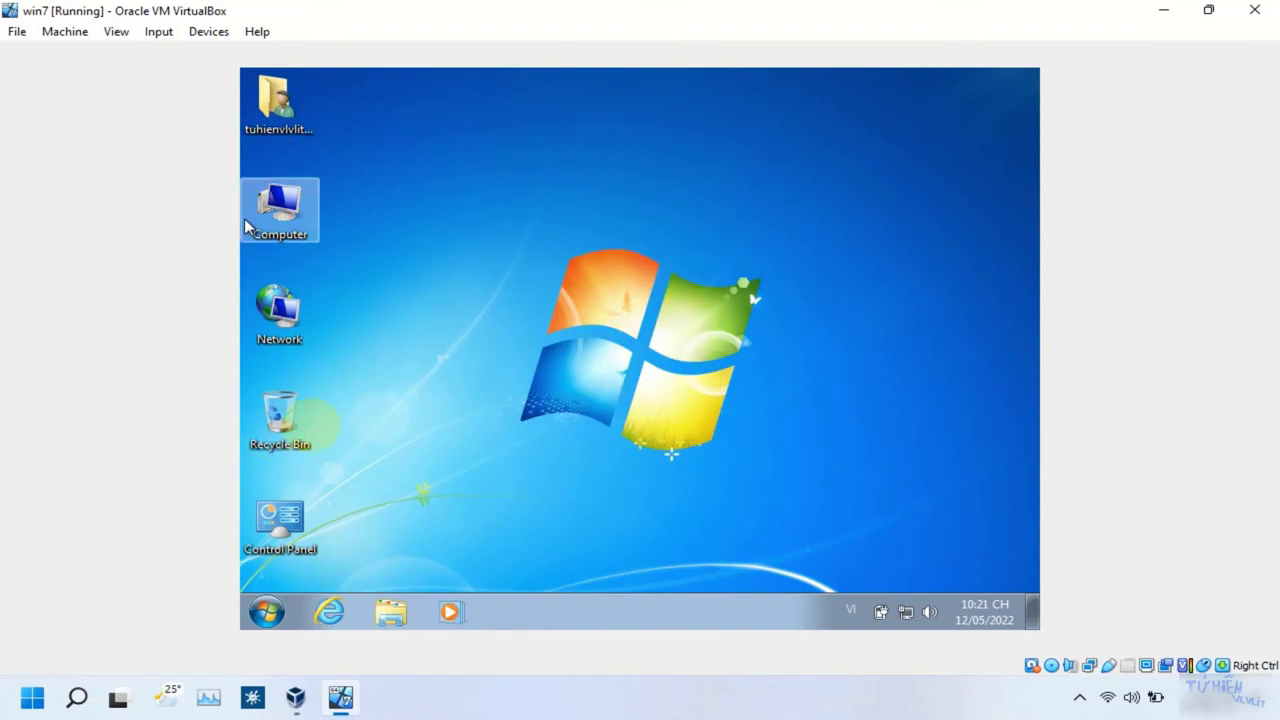
# - Open the Computer properties, read through the Windows edition, system and activation details, and close the window
pyautogui.rightClick(247, 226)
pyautogui.click(349, 398)
pyautogui.scroll(-2, 673, 388)
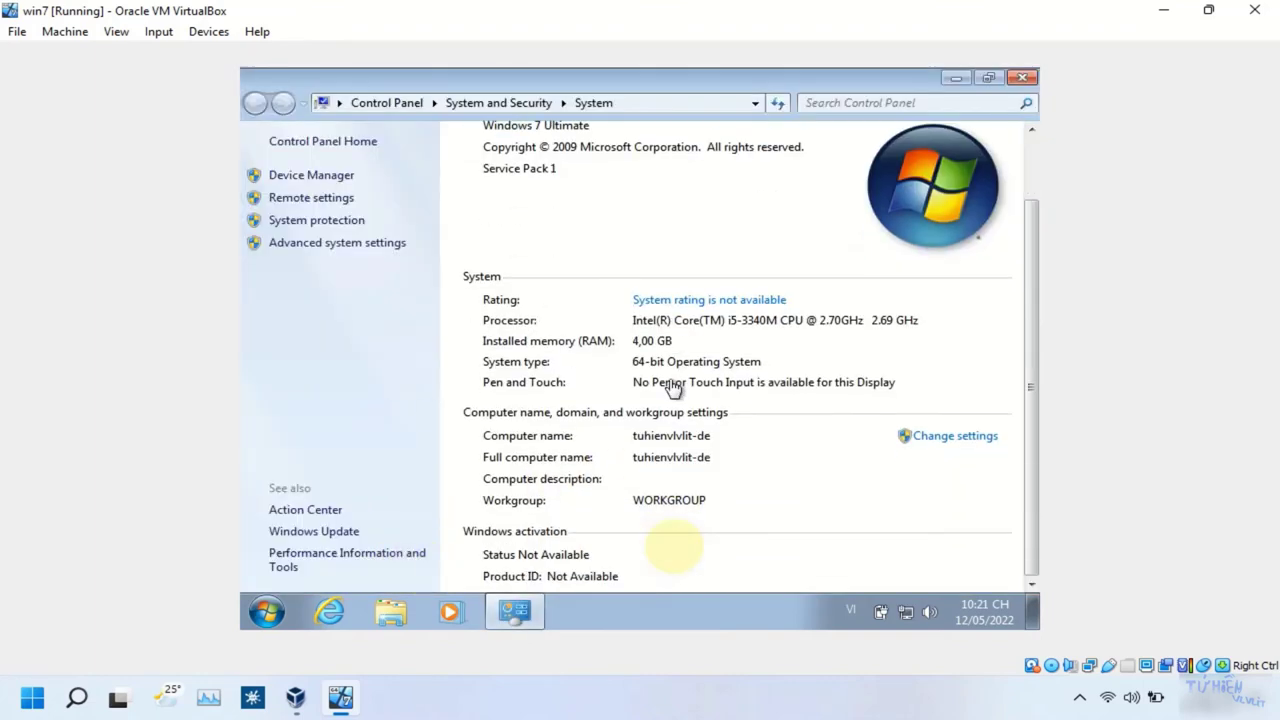
pyautogui.scroll(2, 673, 388)
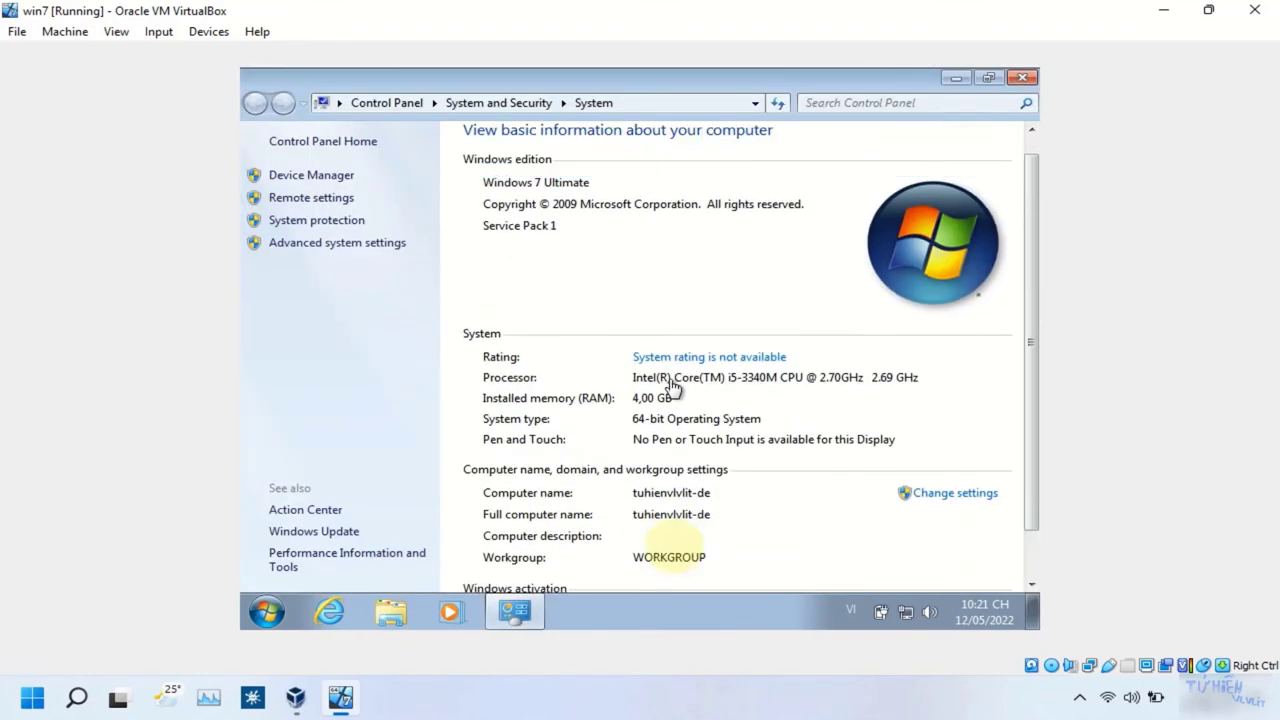
pyautogui.click(1022, 77)
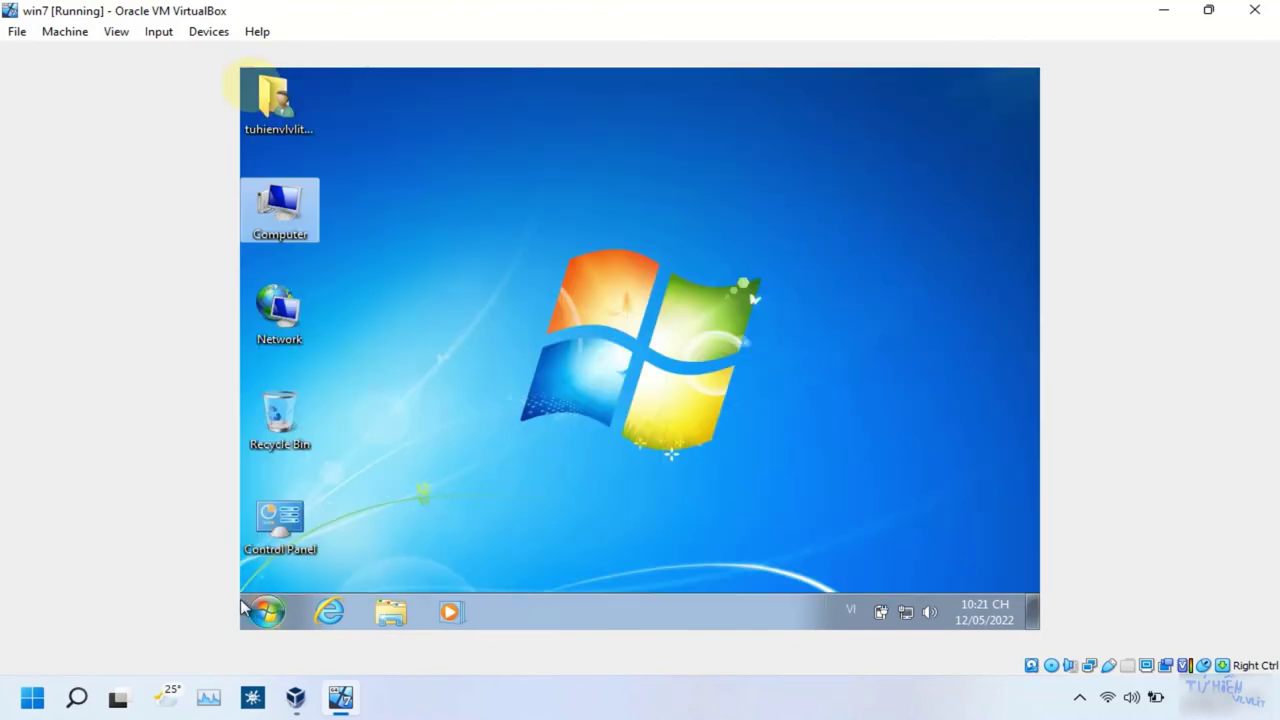
# - Open Device Manager from the Computer properties, inspect device categories such as sound, video and game controllers, and close both windows
pyautogui.rightClick(302, 230)
pyautogui.click(349, 405)
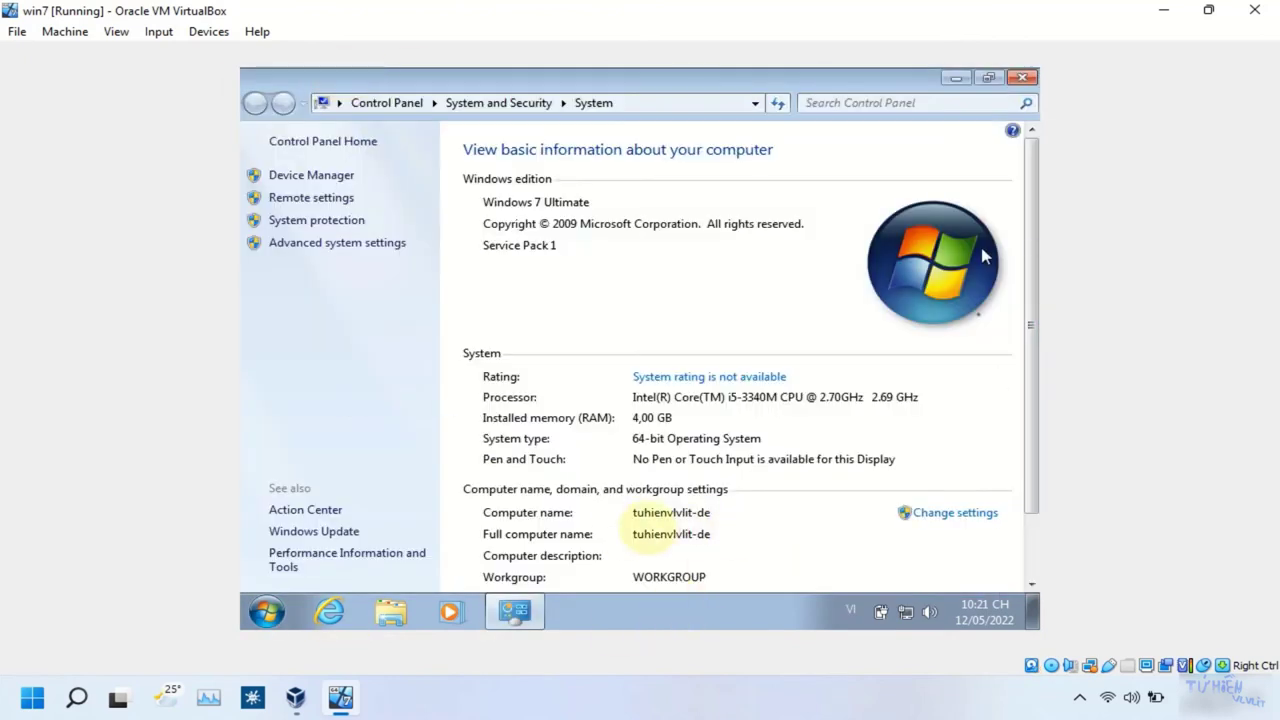
pyautogui.scroll(-2, 928, 252)
pyautogui.scroll(2, 928, 252)
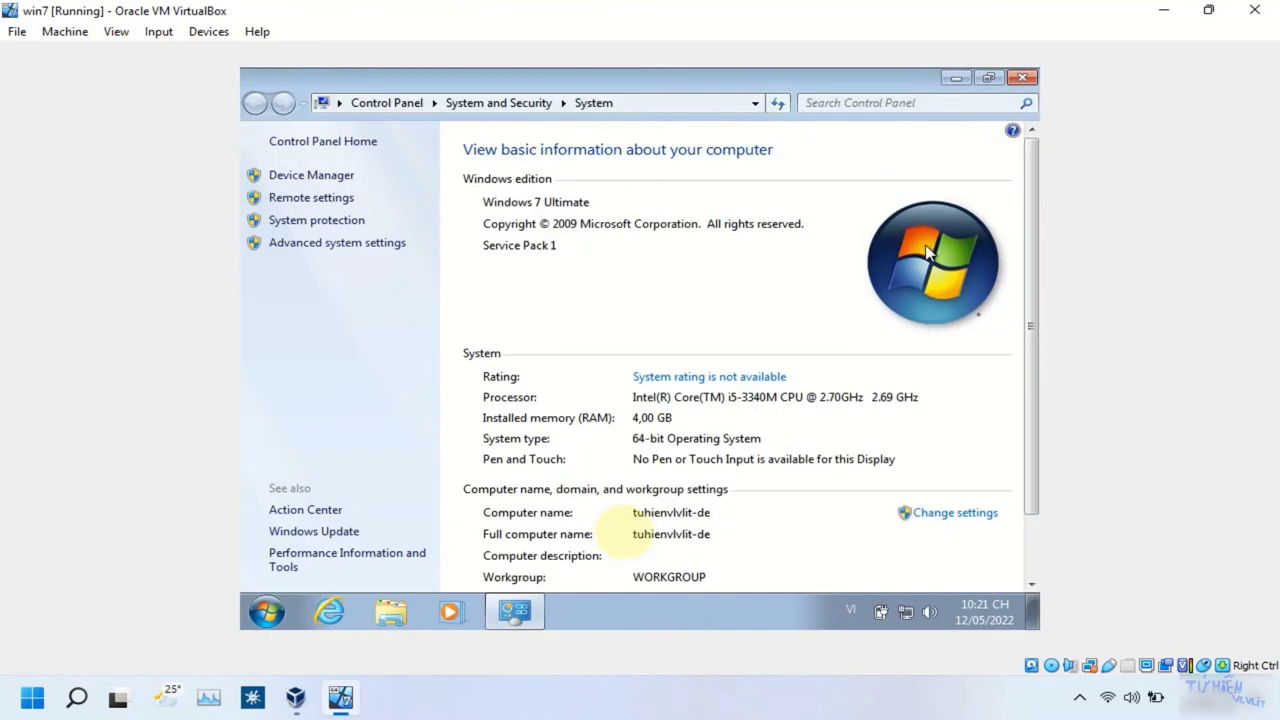
pyautogui.click(306, 178)
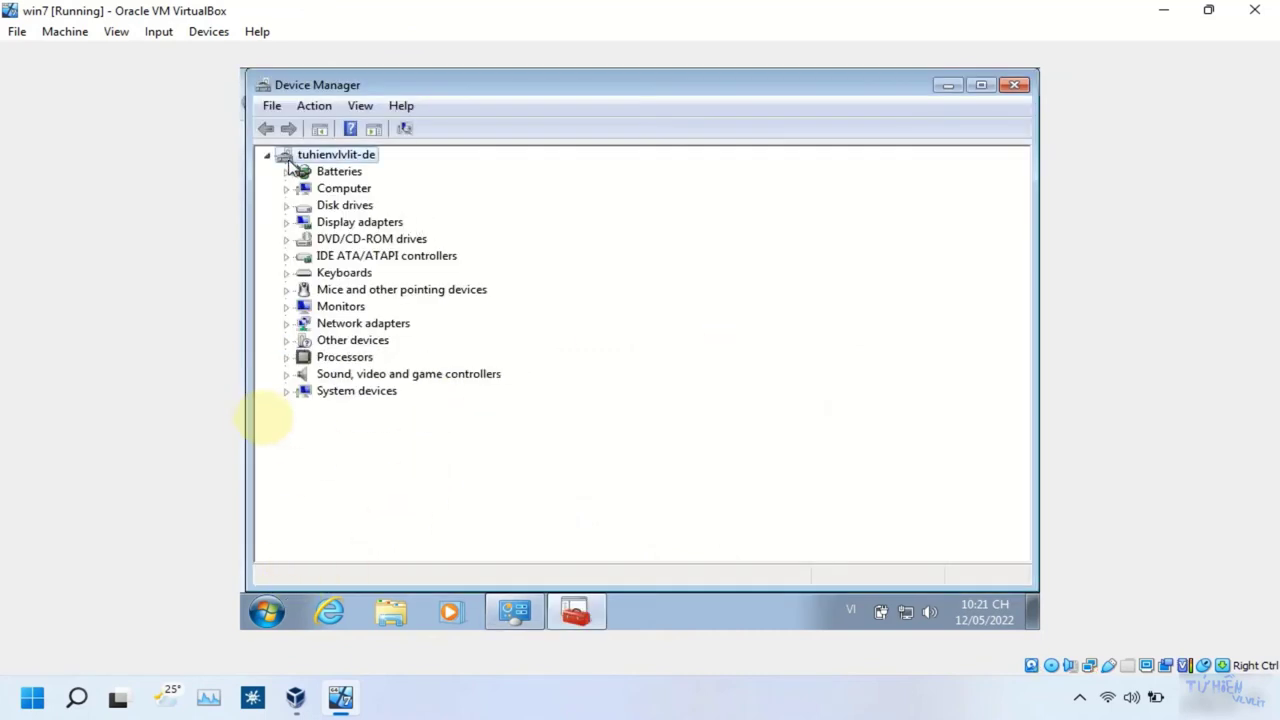
pyautogui.click(285, 358)
pyautogui.click(285, 376)
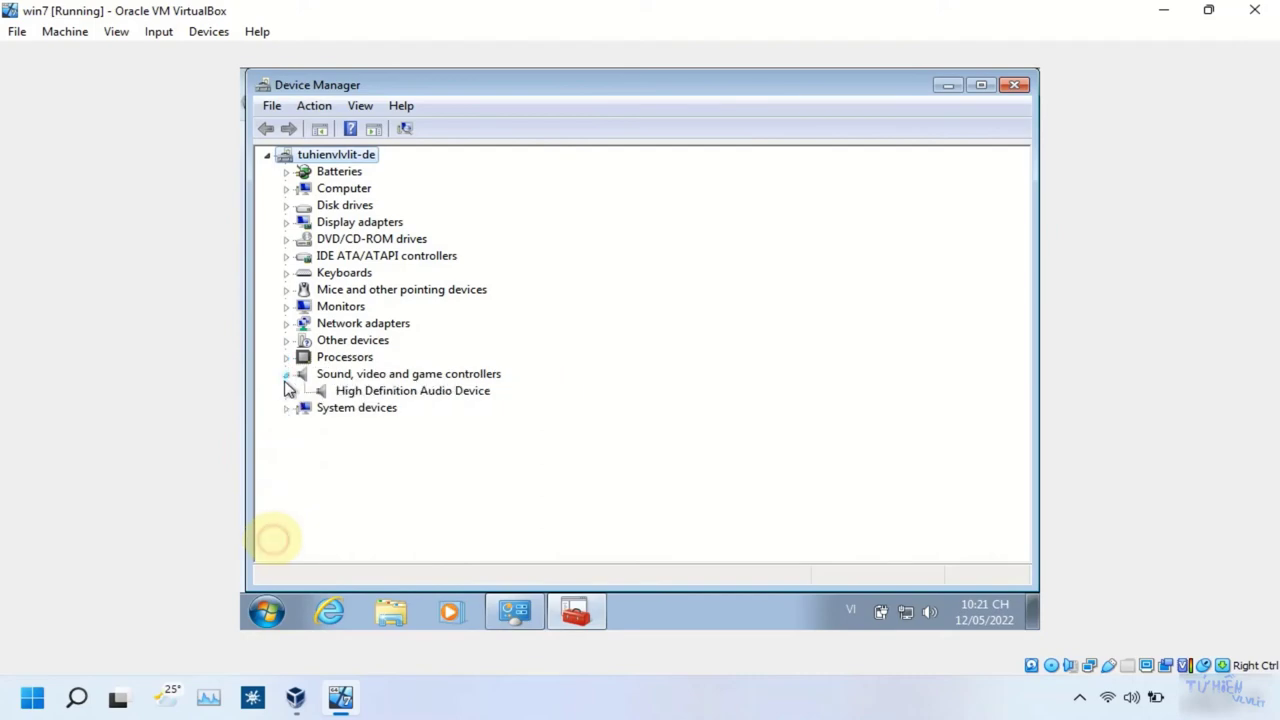
pyautogui.click(285, 376)
pyautogui.click(285, 392)
pyautogui.click(285, 272)
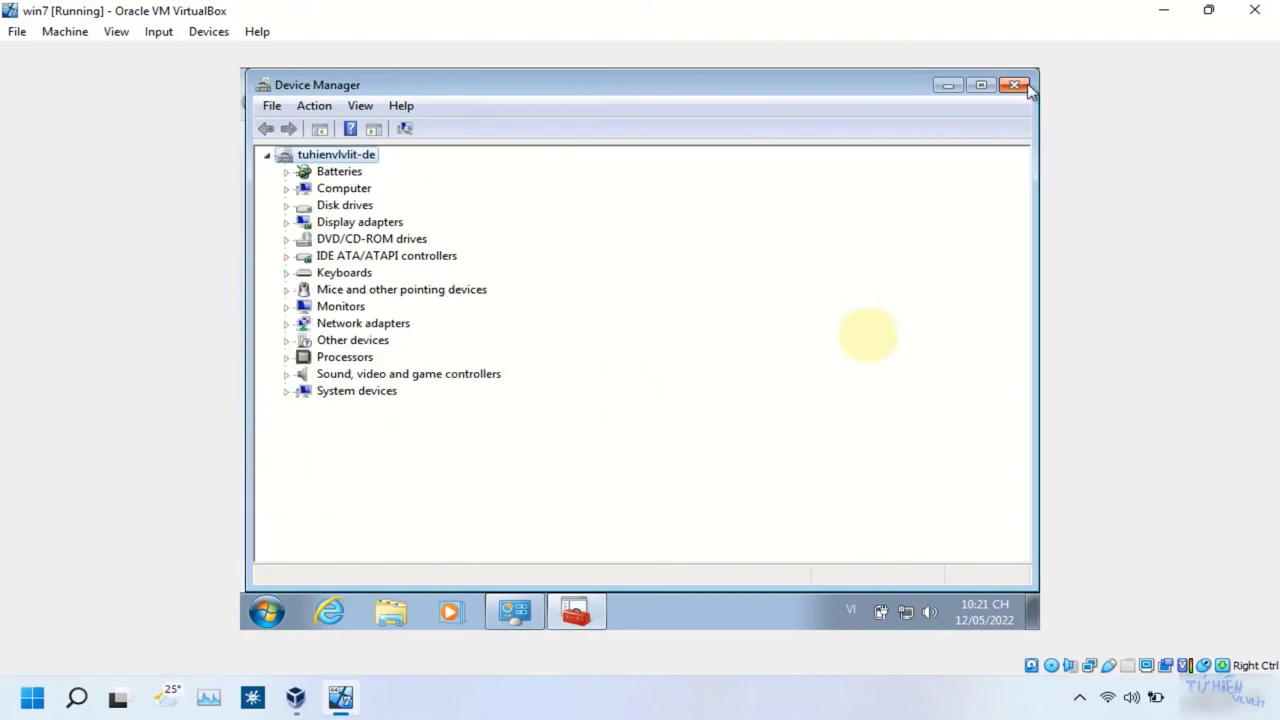
pyautogui.click(1014, 84)
pyautogui.click(1020, 78)
# - Refresh the desktop several times and look at the Start menu of the virtual machine
pyautogui.rightClick(243, 354)
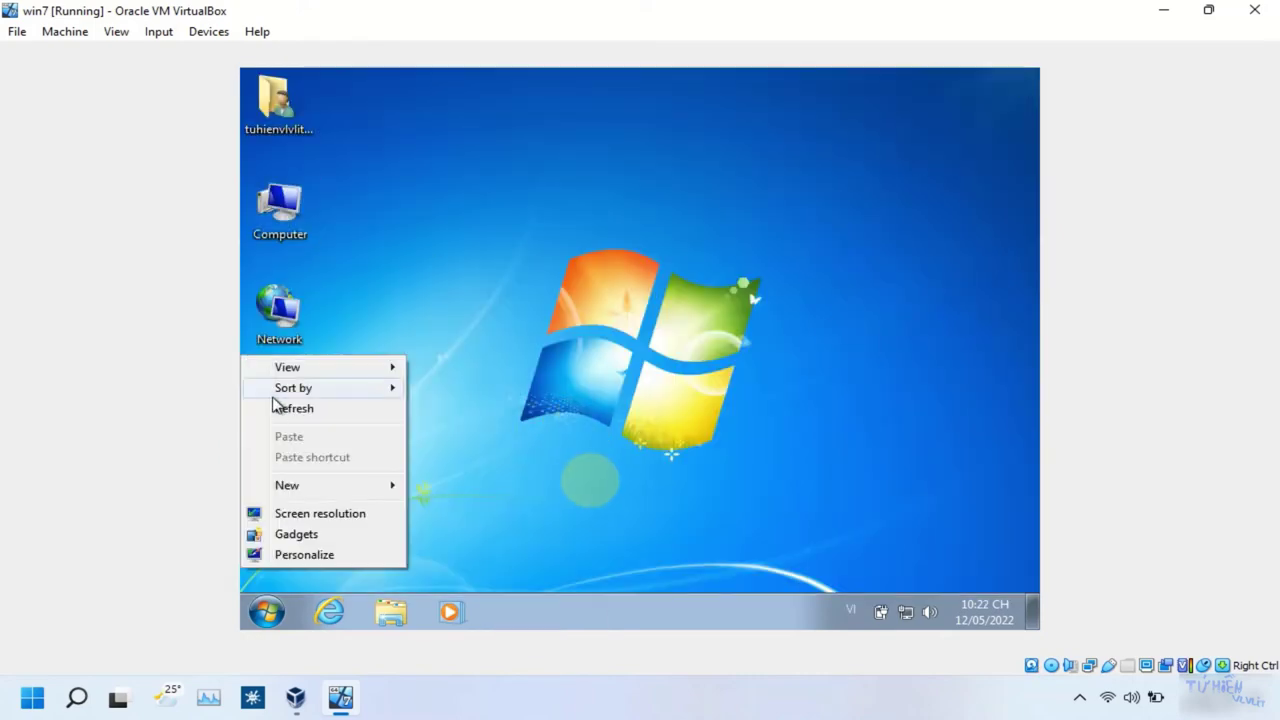
pyautogui.click(283, 408)
pyautogui.click(268, 611)
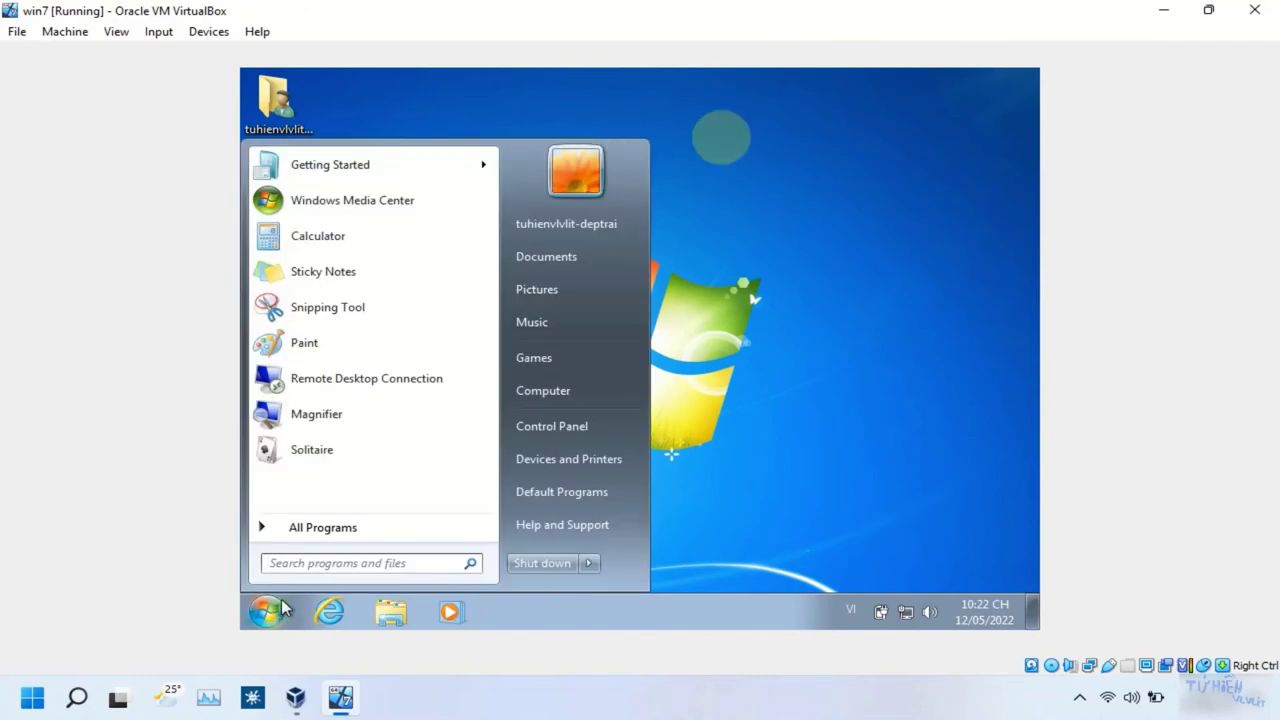
pyautogui.rightClick(747, 245)
pyautogui.click(774, 296)
pyautogui.rightClick(510, 288)
pyautogui.click(560, 343)
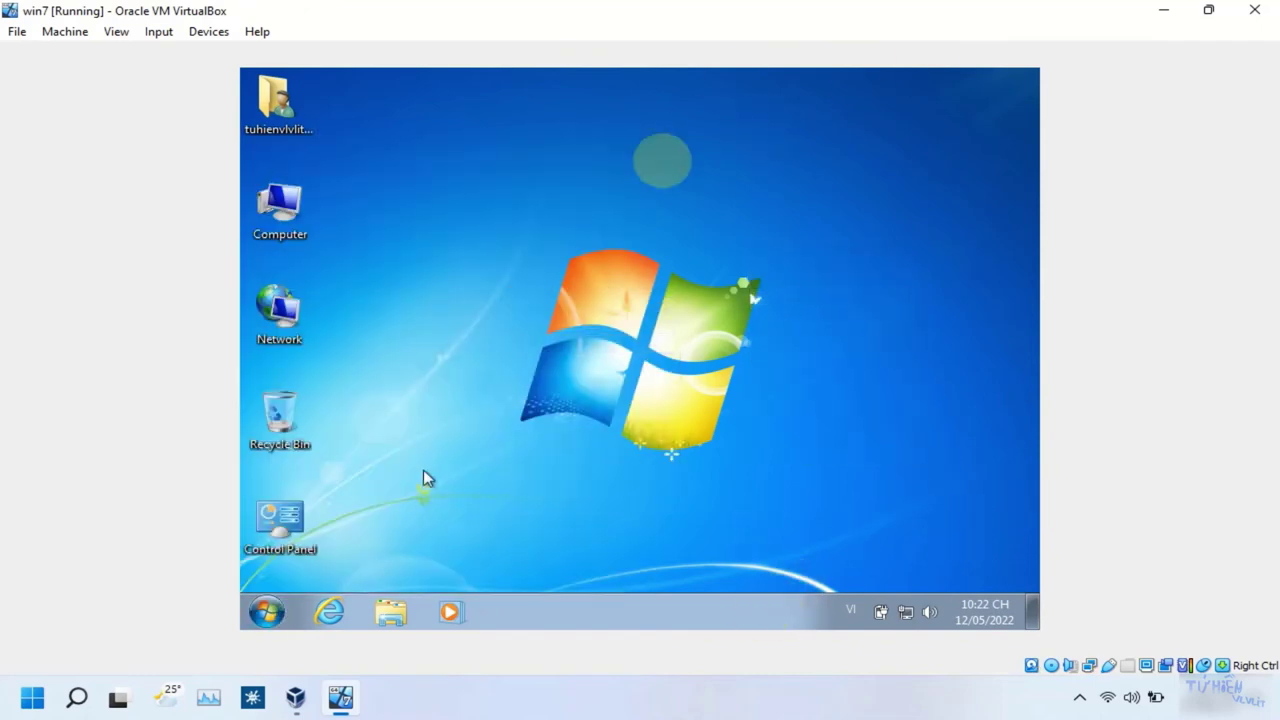
pyautogui.click(280, 607)
pyautogui.click(285, 603)
# - Try to switch the input language from Vietnamese to English (United States), refreshing the desktop between attempts
pyautogui.click(852, 609)
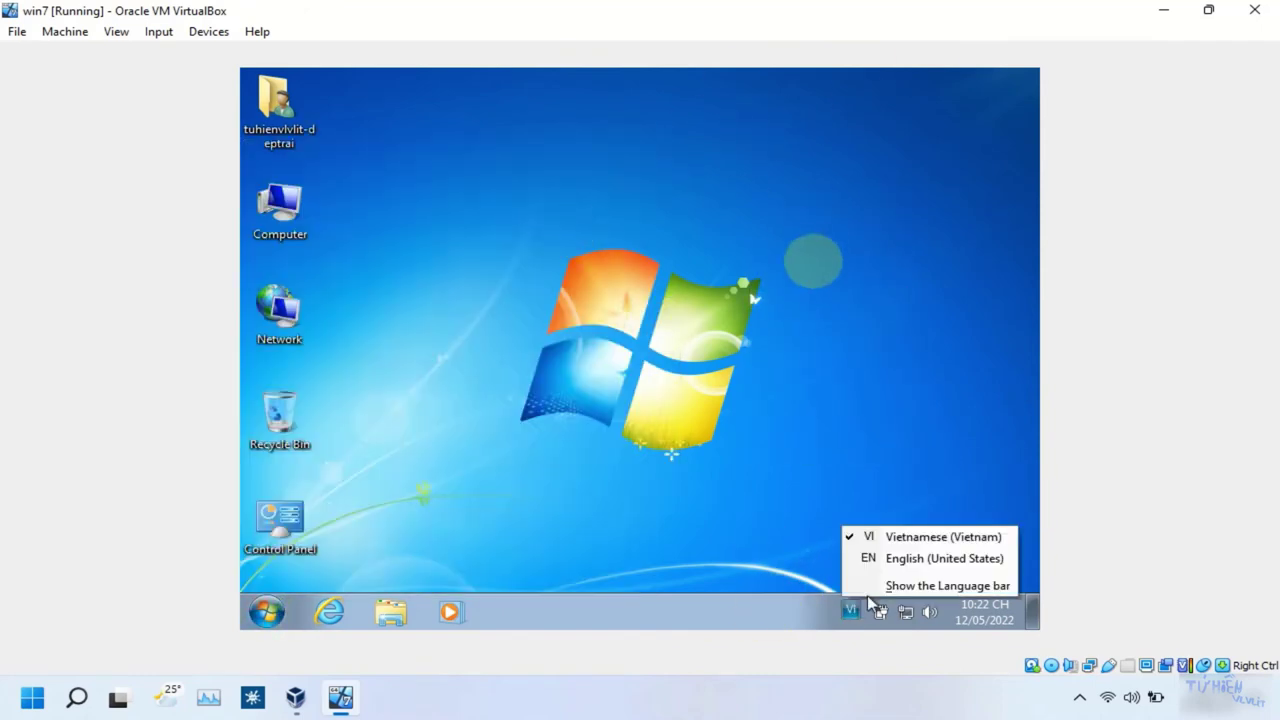
pyautogui.click(892, 566)
pyautogui.rightClick(449, 230)
pyautogui.click(495, 280)
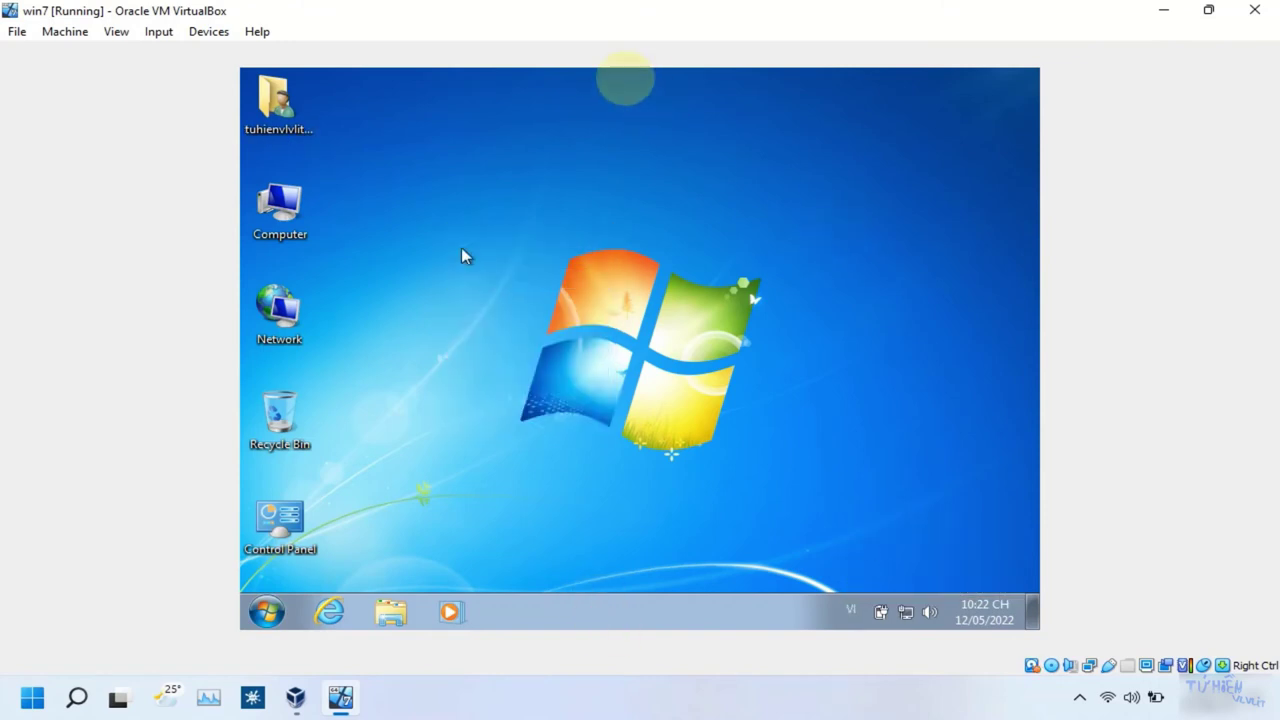
pyautogui.rightClick(458, 247)
pyautogui.click(498, 302)
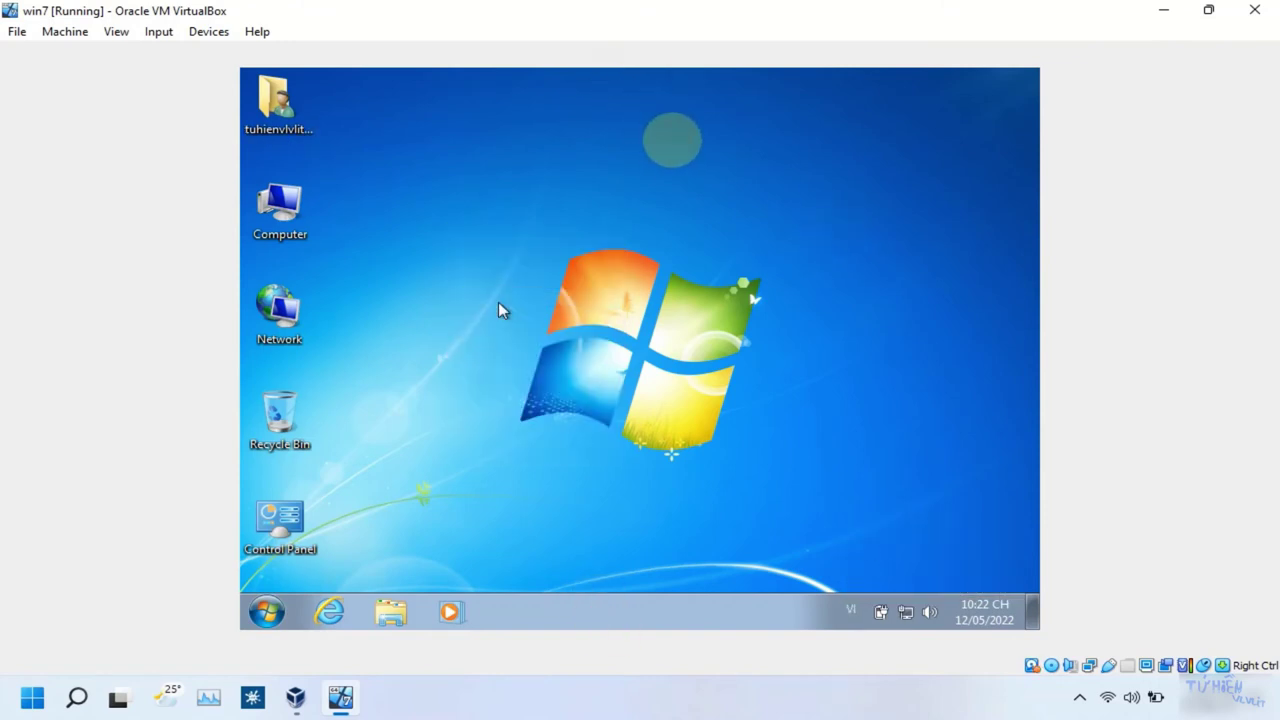
pyautogui.rightClick(466, 175)
pyautogui.click(492, 227)
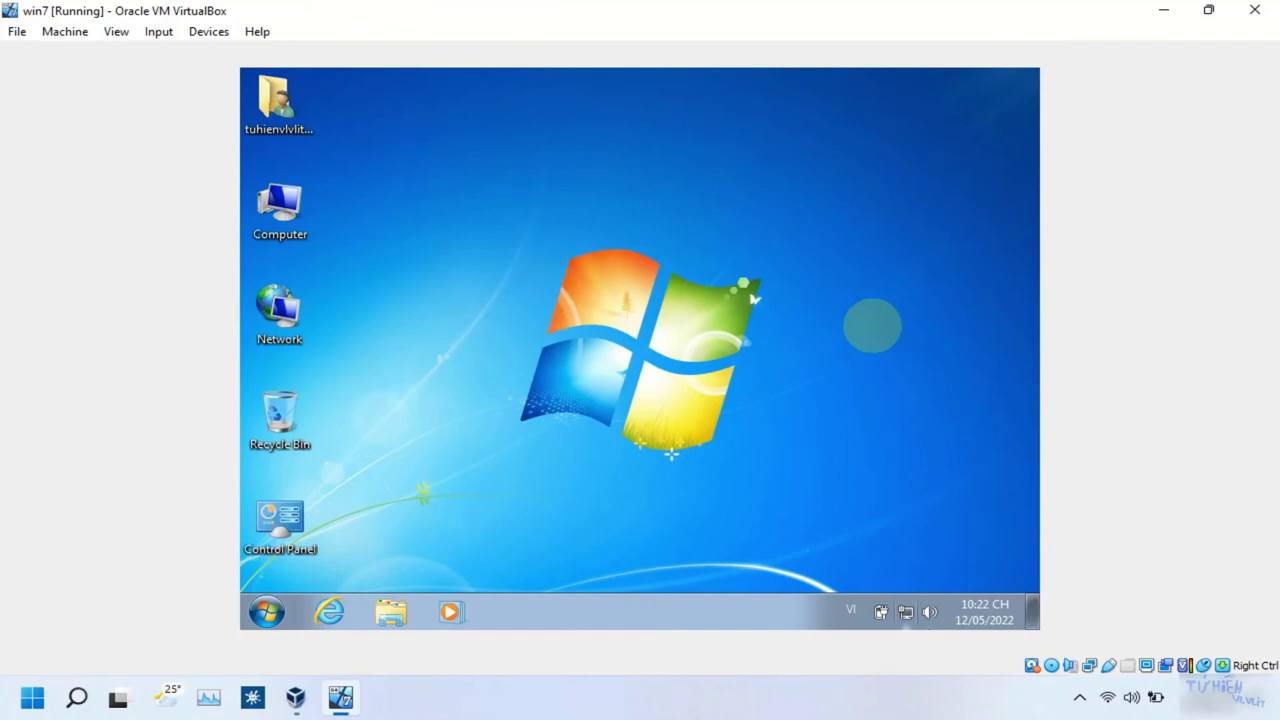
pyautogui.click(866, 609)
pyautogui.click(877, 560)
# - Open the language bar settings, review the installed keyboards, and set the default input language to English (United States) - US
pyautogui.rightClick(866, 609)
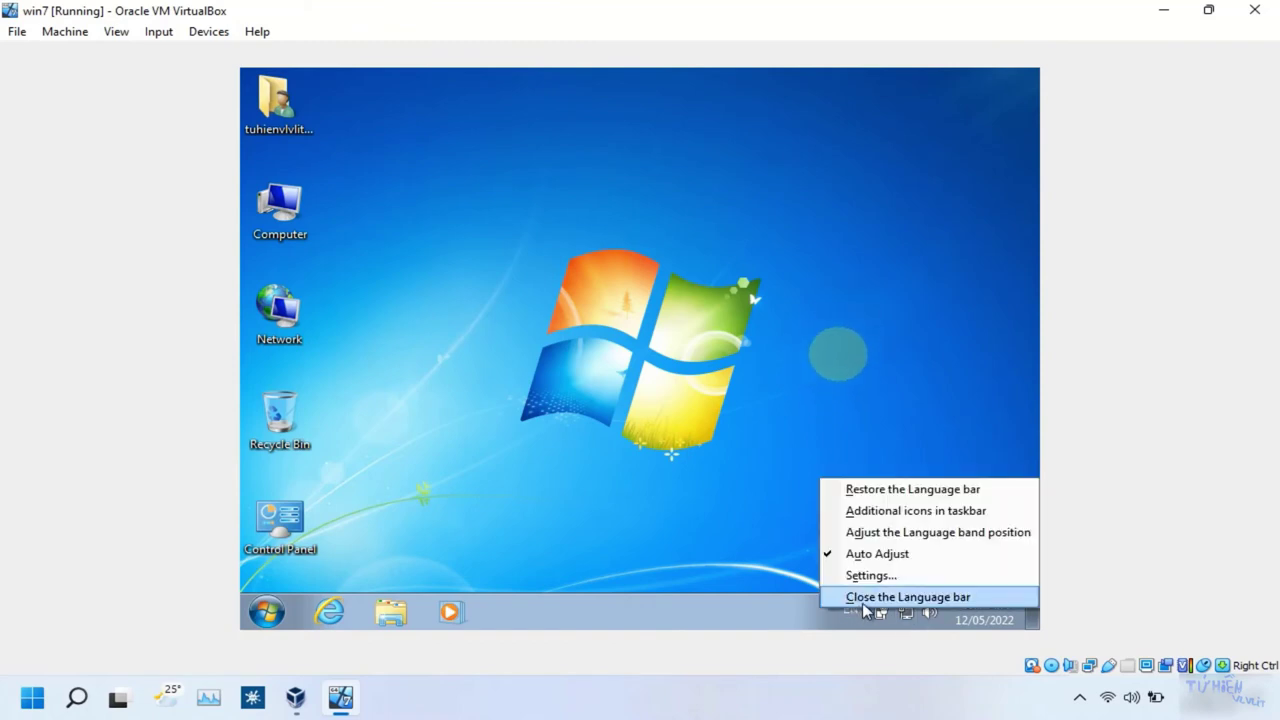
pyautogui.click(866, 576)
pyautogui.click(435, 388)
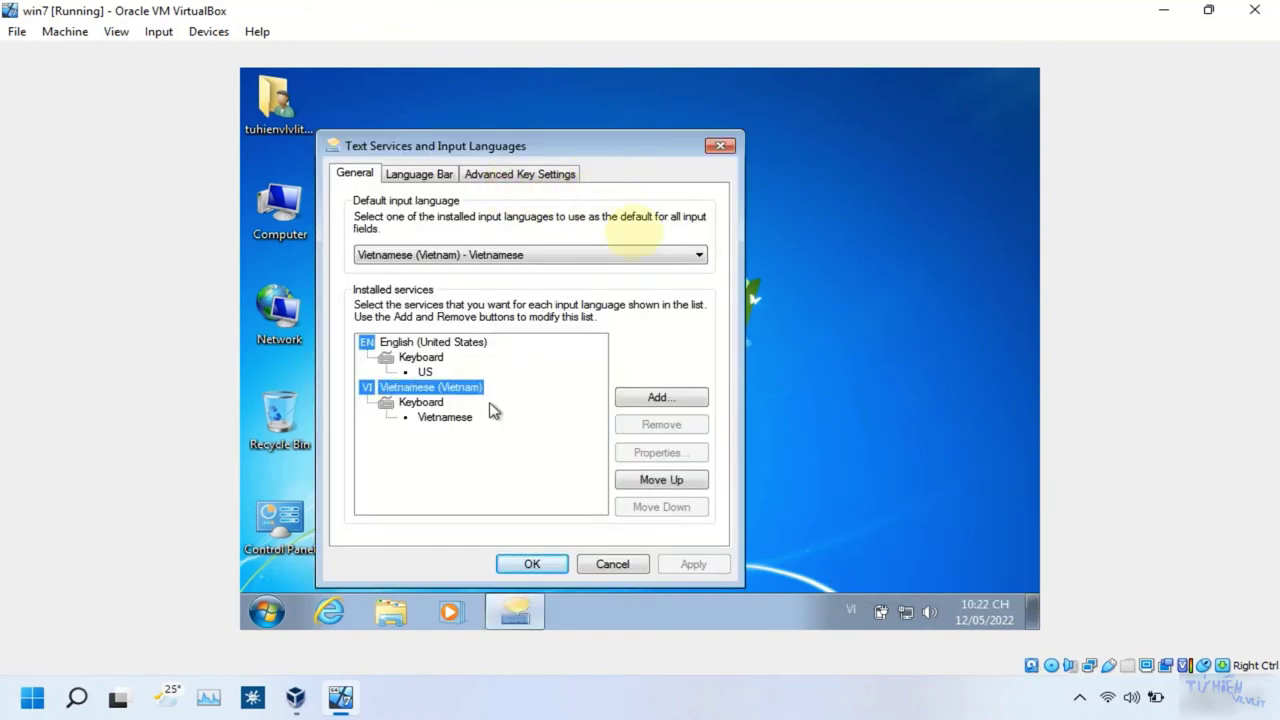
pyautogui.click(421, 357)
pyautogui.click(430, 387)
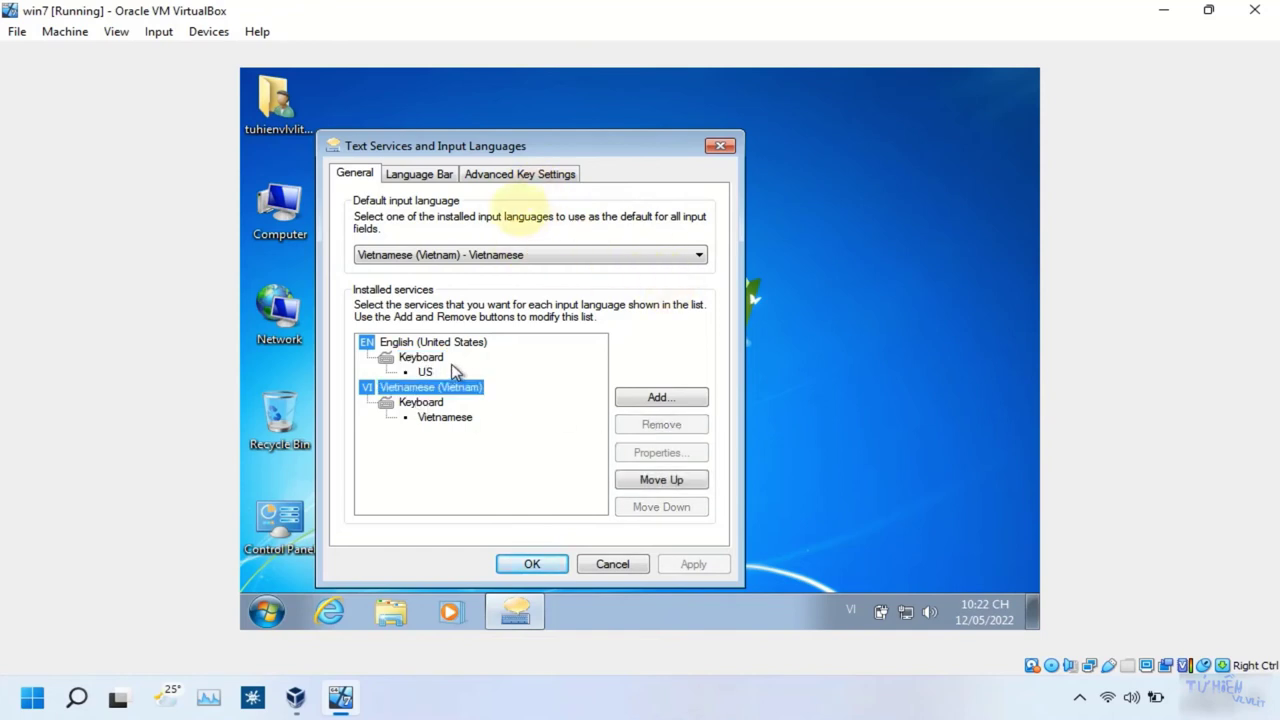
pyautogui.click(426, 372)
pyautogui.click(421, 402)
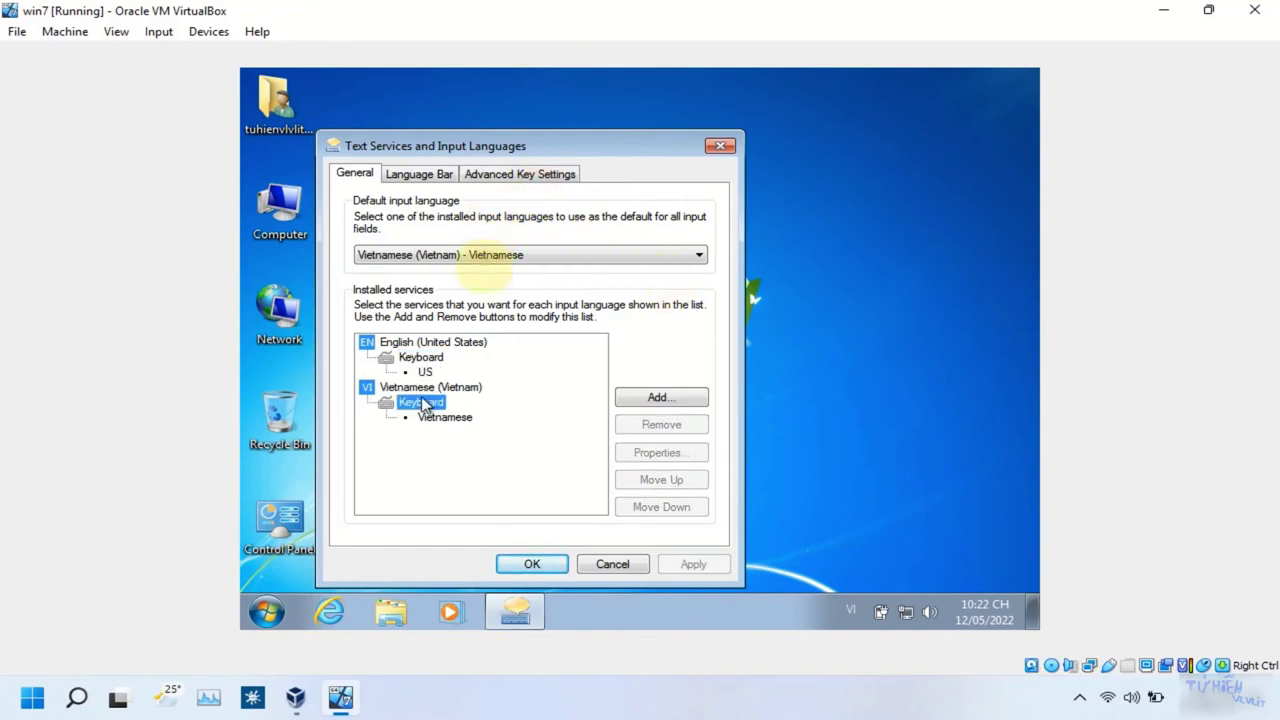
pyautogui.click(433, 342)
pyautogui.click(450, 255)
pyautogui.click(450, 271)
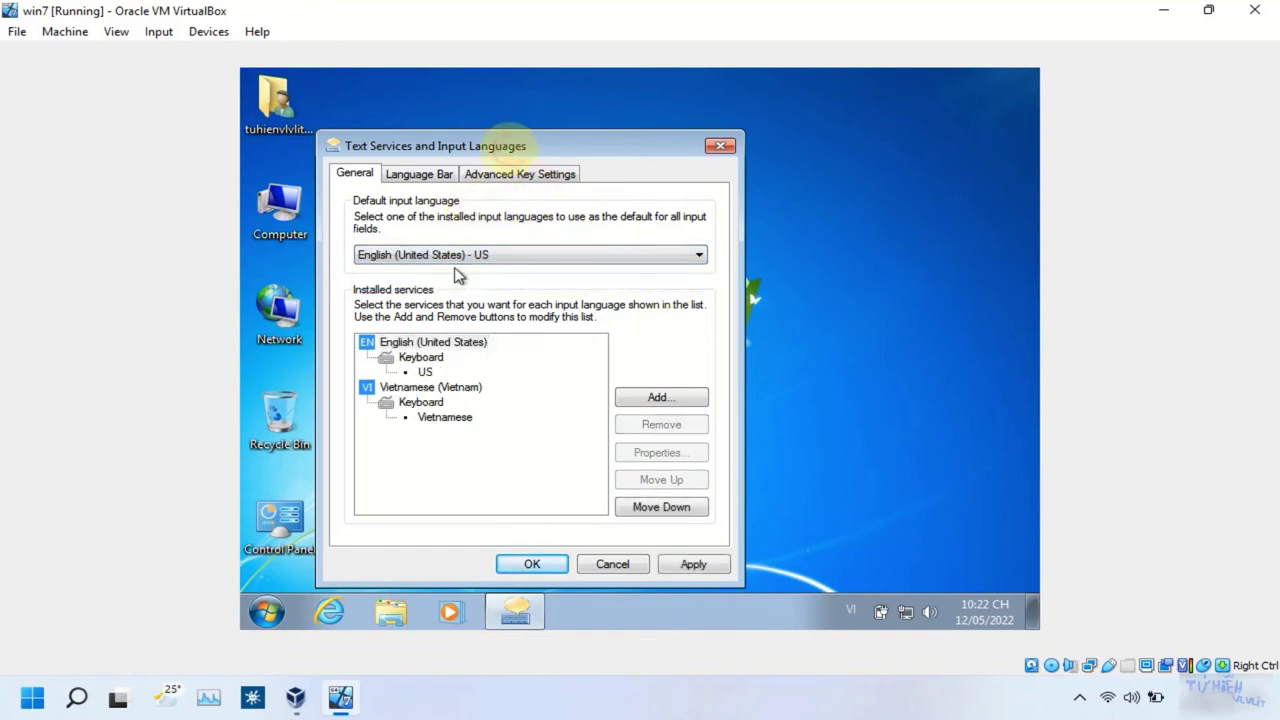
# - Remove the Vietnamese (Vietnam) input language from the installed services, accept the settings, and refresh the desktop
pyautogui.click(438, 400)
pyautogui.click(684, 430)
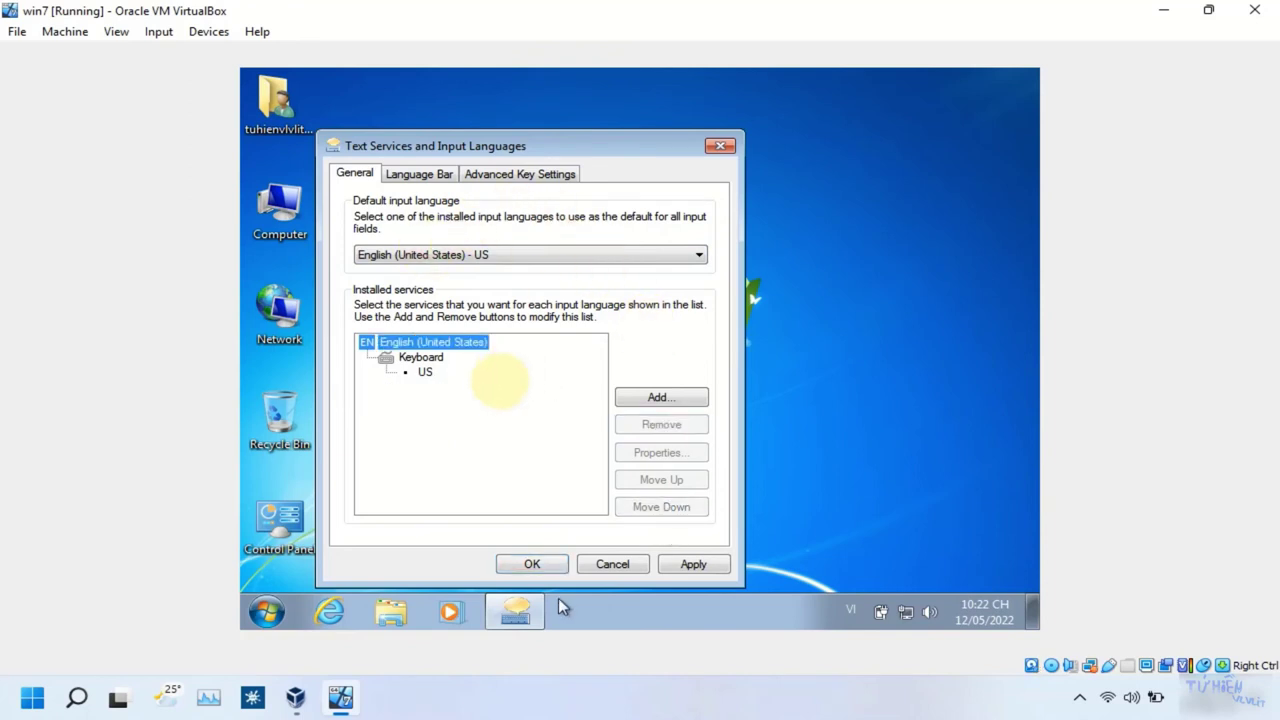
pyautogui.click(532, 563)
pyautogui.rightClick(537, 229)
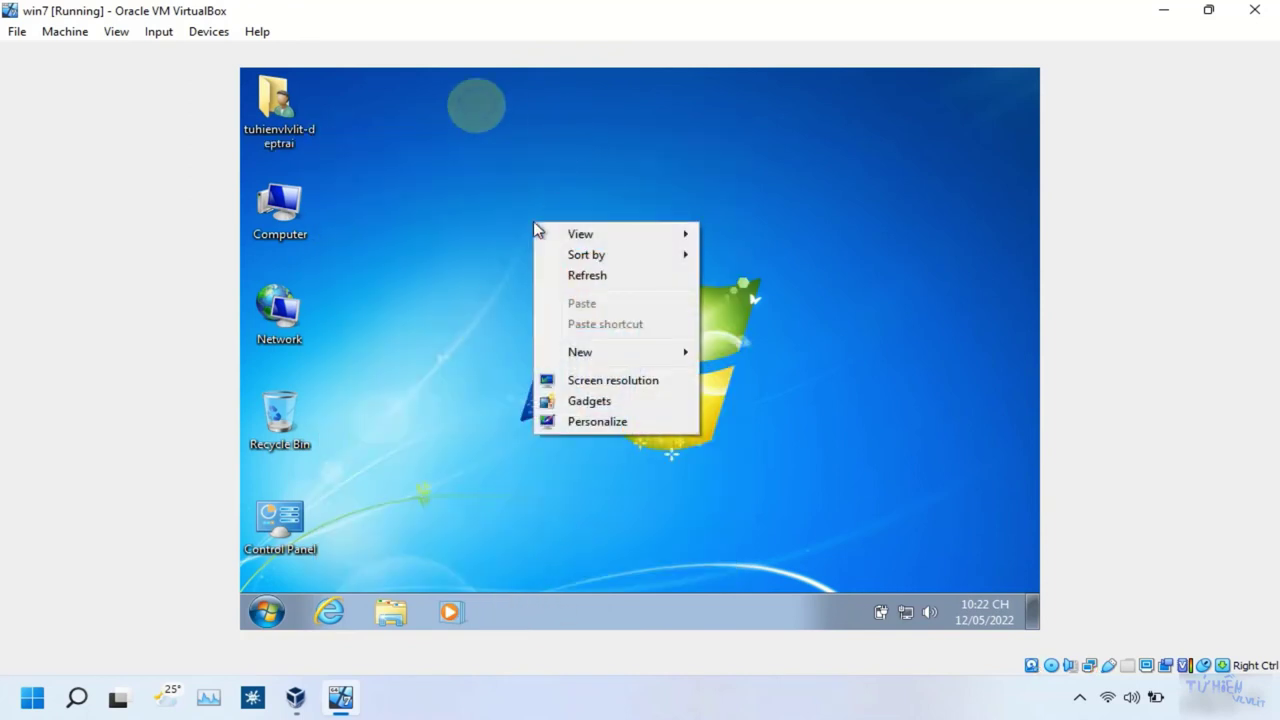
pyautogui.click(563, 277)
# - Check the Windows edition and system details once more in the Computer properties, and close the window
pyautogui.press('super')
pyautogui.click(278, 207)
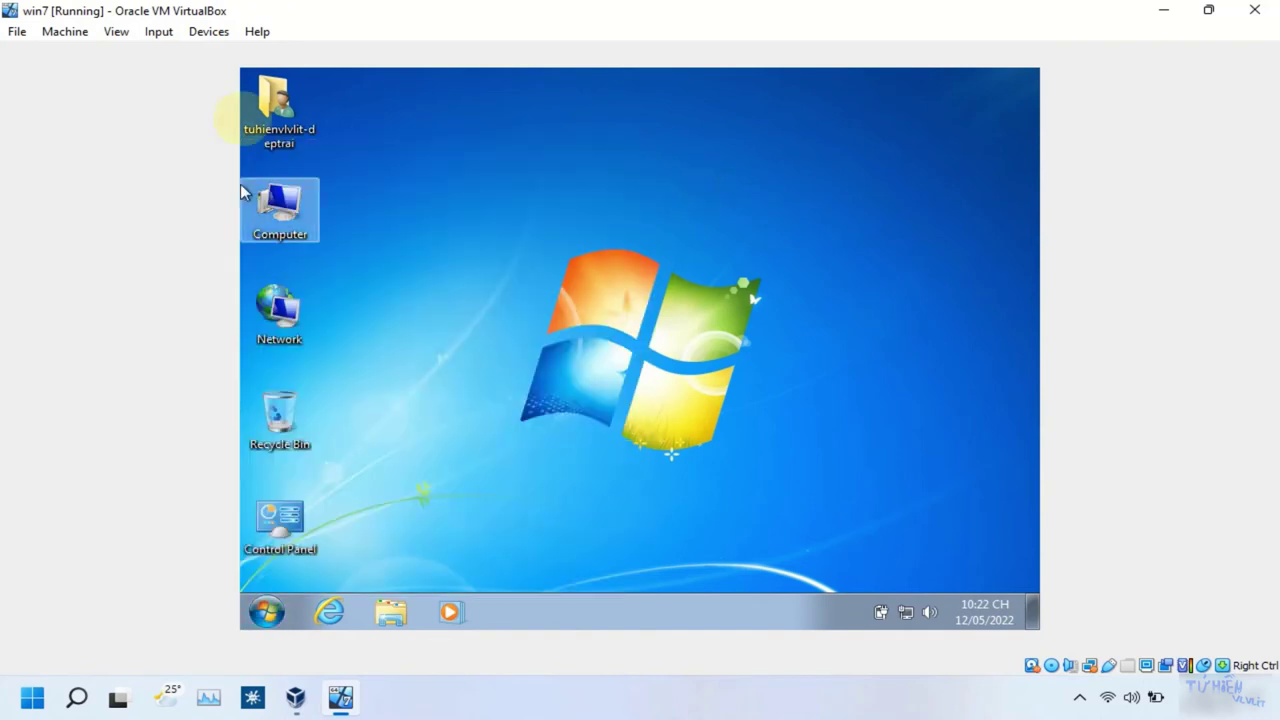
pyautogui.rightClick(277, 198)
pyautogui.click(495, 374)
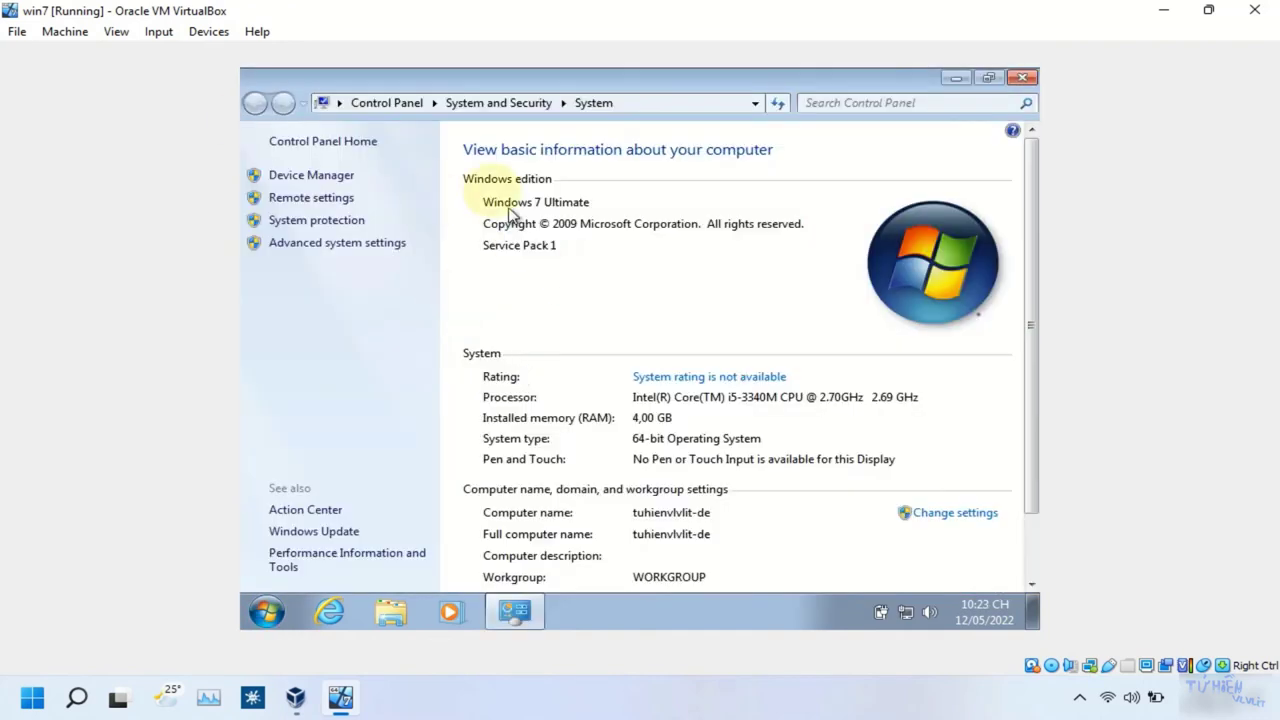
pyautogui.click(1020, 78)
# - Open Programs and Features from the Control Panel and bring up the Windows Features dialog
pyautogui.click(266, 611)
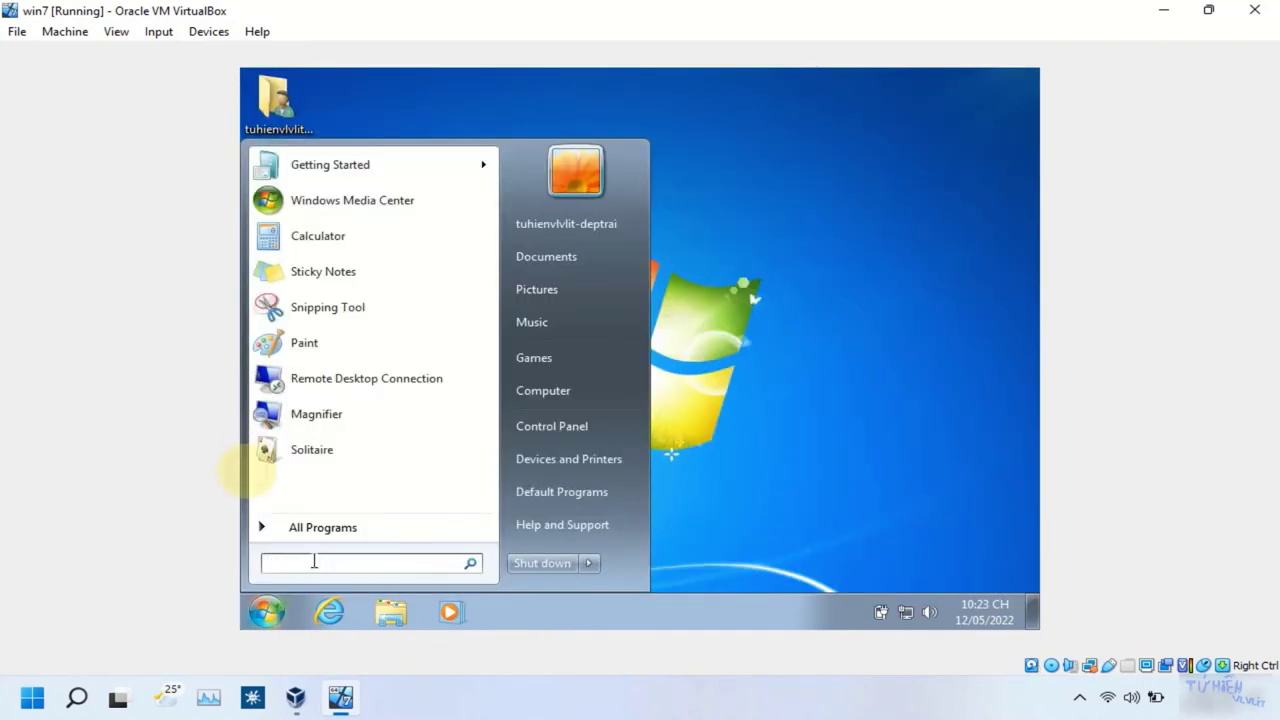
pyautogui.click(551, 426)
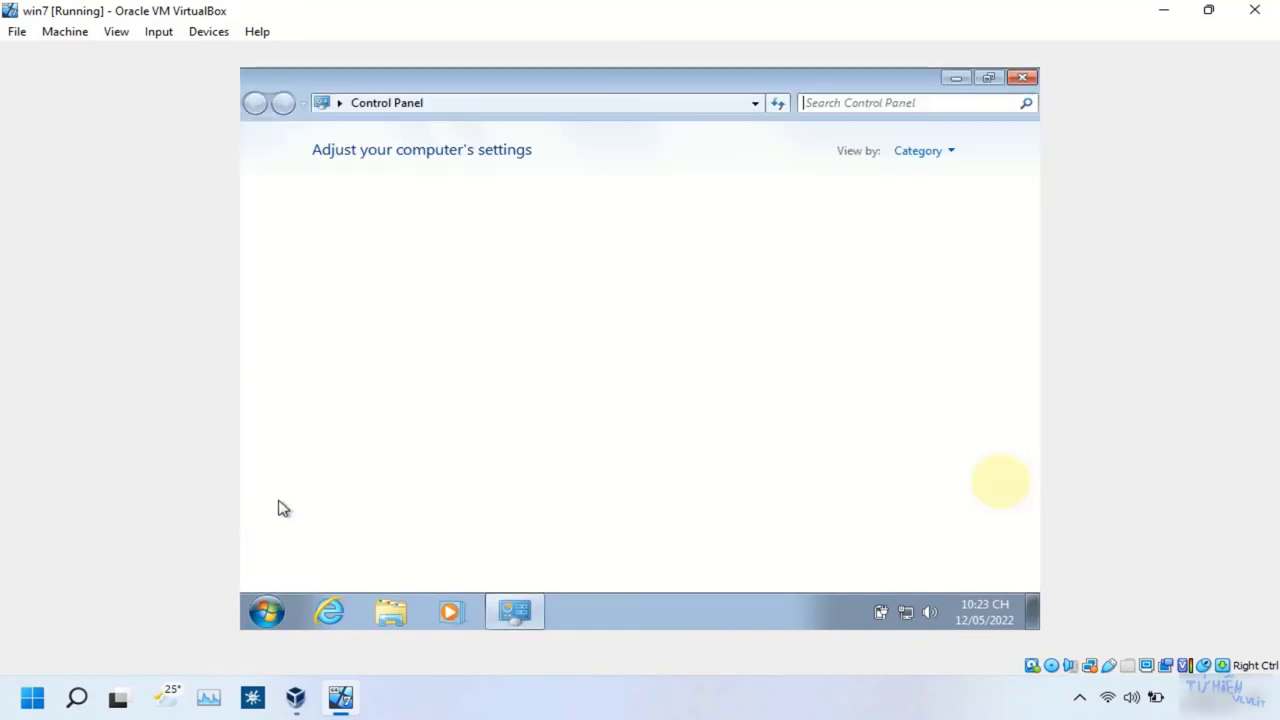
pyautogui.click(431, 418)
pyautogui.click(586, 164)
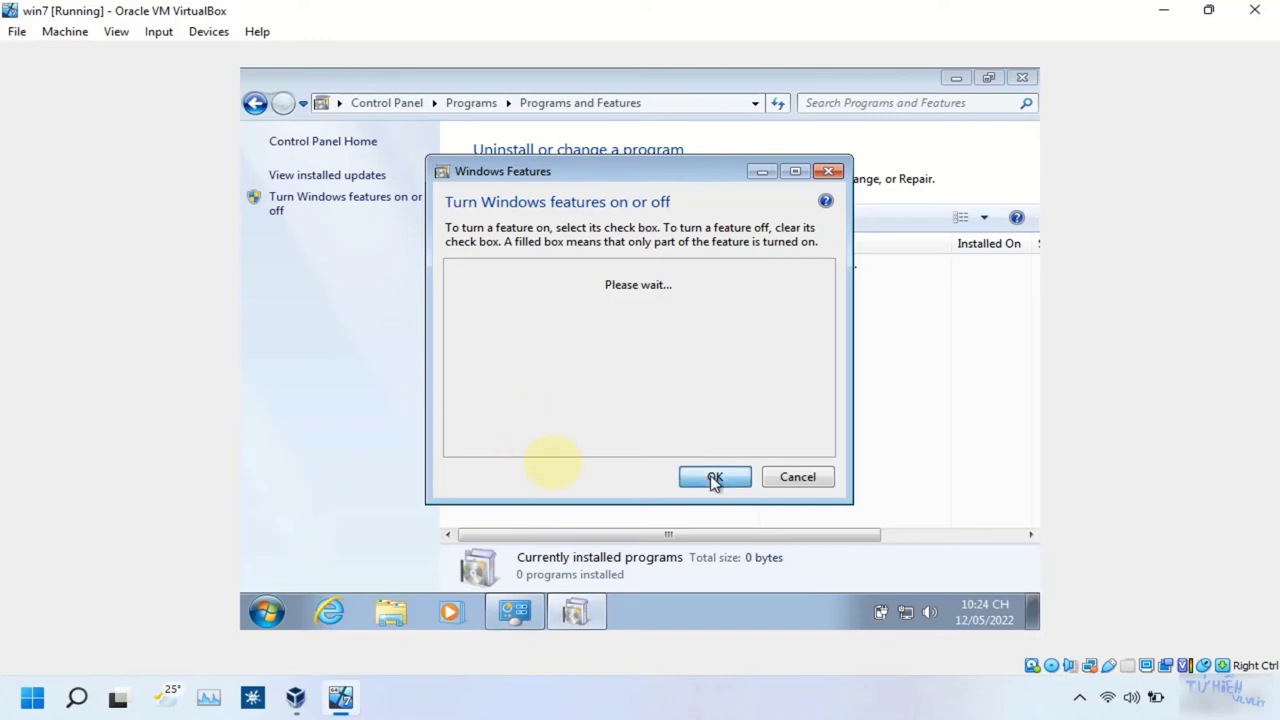
# - View the installed updates in Programs and Features, and close the Windows Features dialog
pyautogui.click(306, 178)
pyautogui.moveTo(617, 540); pyautogui.dragTo(566, 543)
pyautogui.click(557, 617)
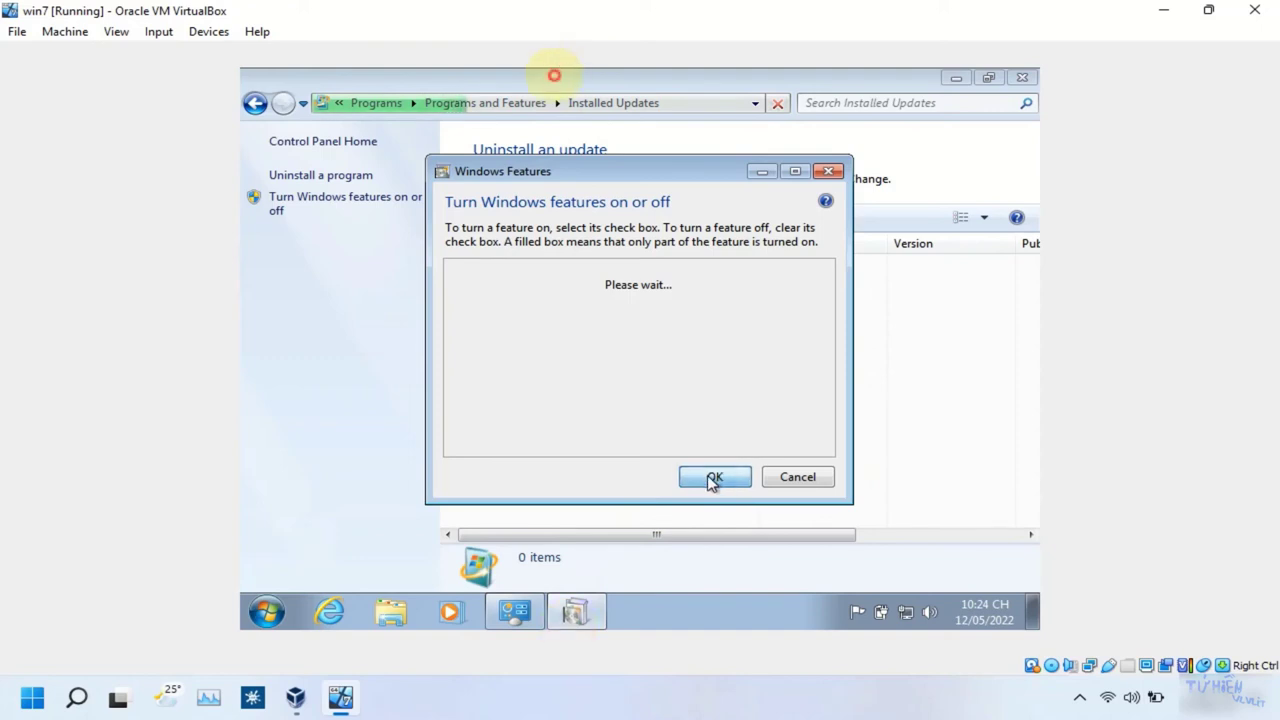
pyautogui.click(828, 173)
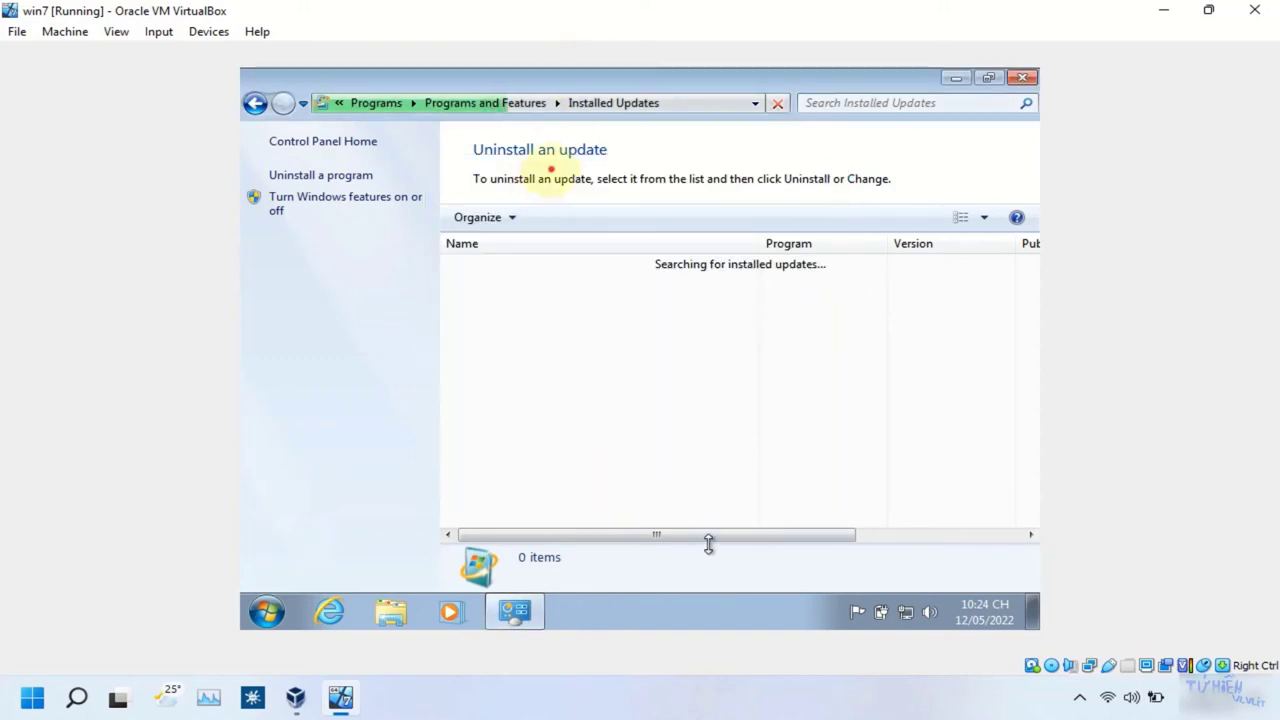
pyautogui.moveTo(825, 545); pyautogui.dragTo(634, 543)
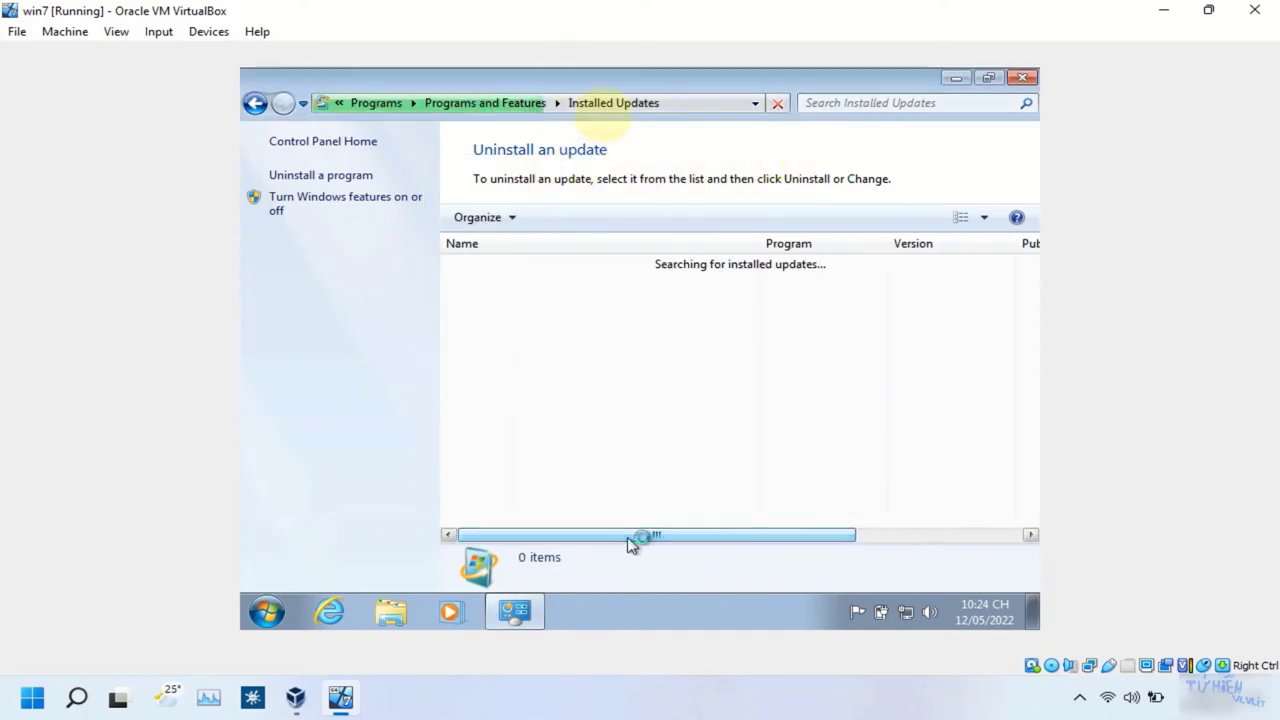
# - Minimize the installed updates window, run msinfo32, and maximize the System Information window
pyautogui.click(958, 78)
pyautogui.click(272, 605)
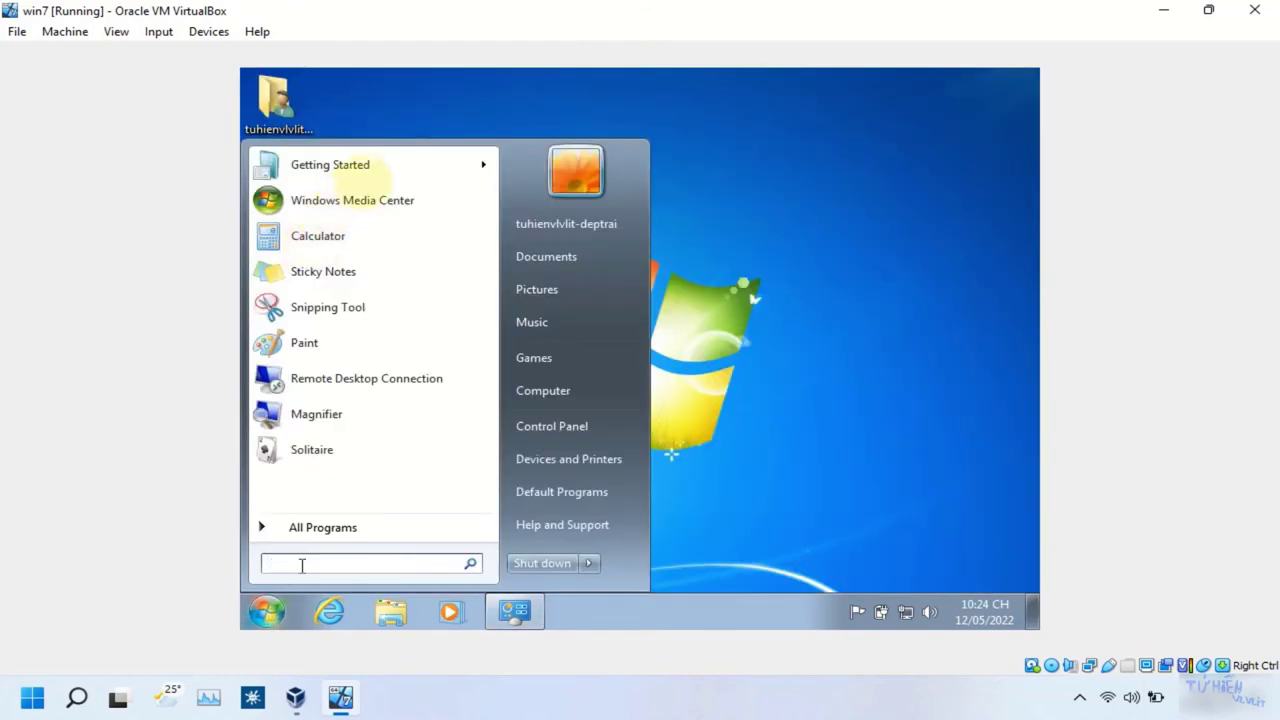
pyautogui.write('msinfo')
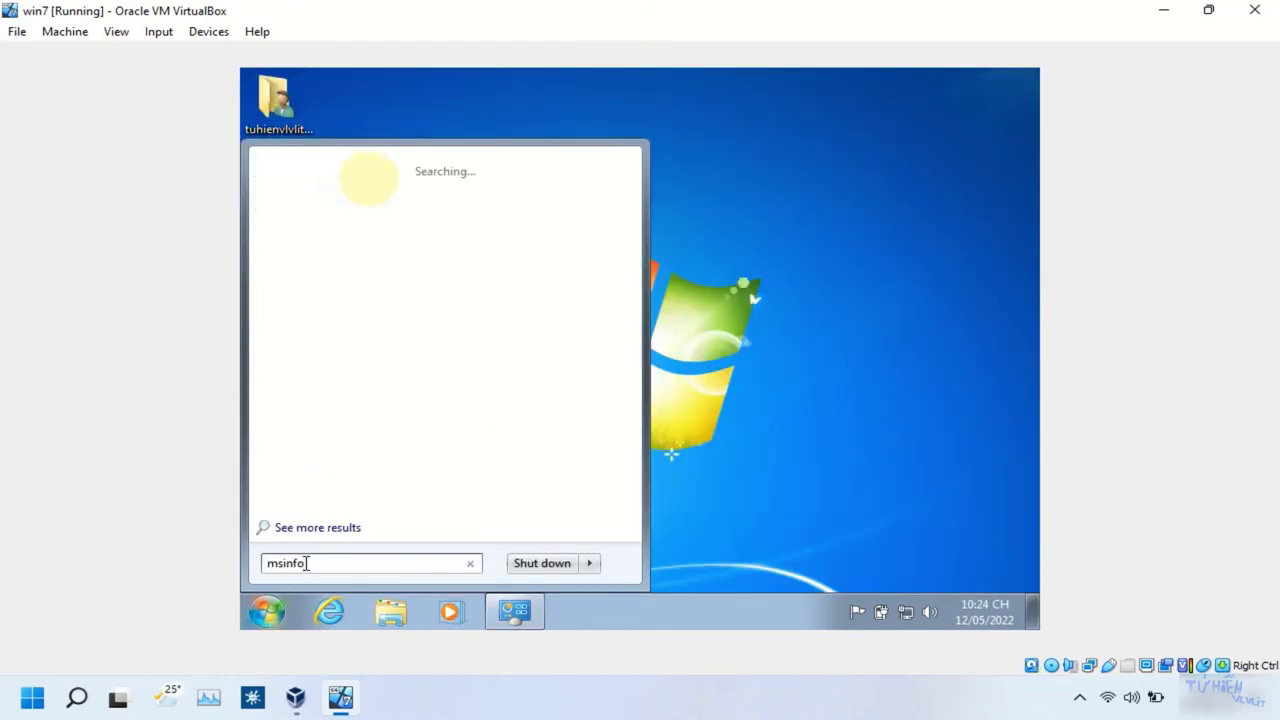
pyautogui.write('32')
pyautogui.press('Return')
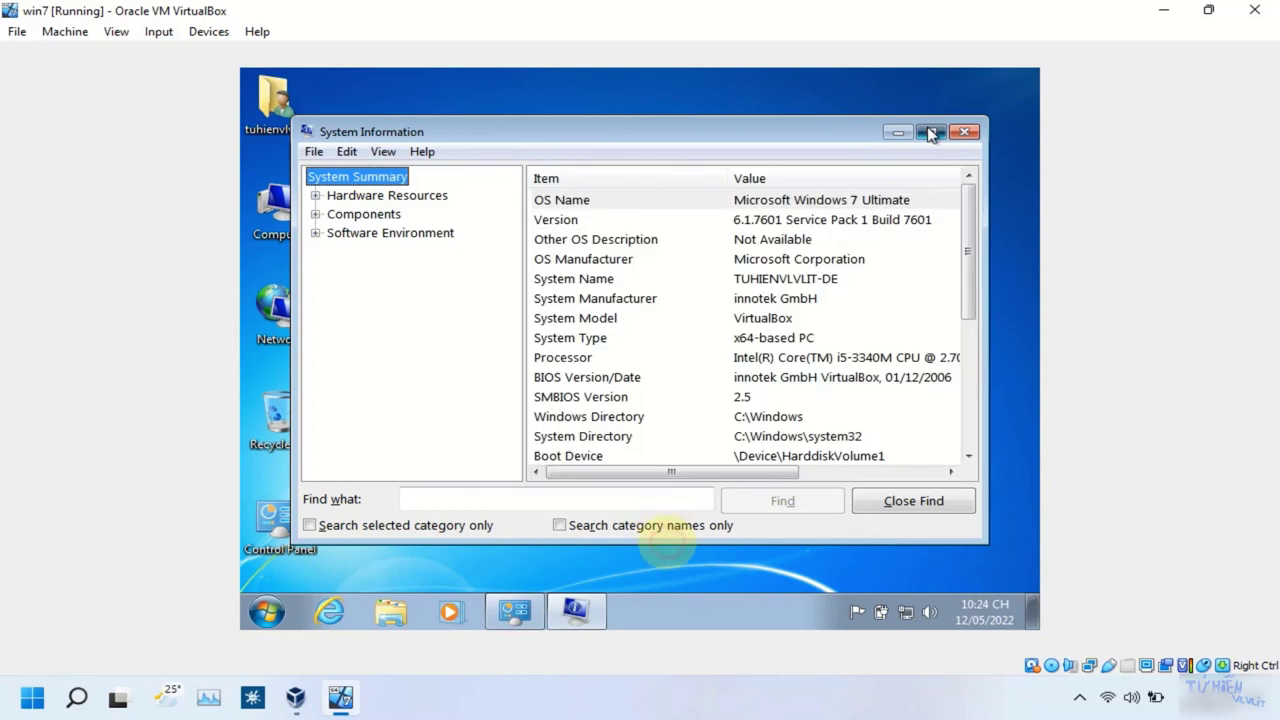
pyautogui.click(931, 131)
# - Select the Hardware Abstraction Layer entry and read through the remaining items of the System Summary
pyautogui.click(821, 448)
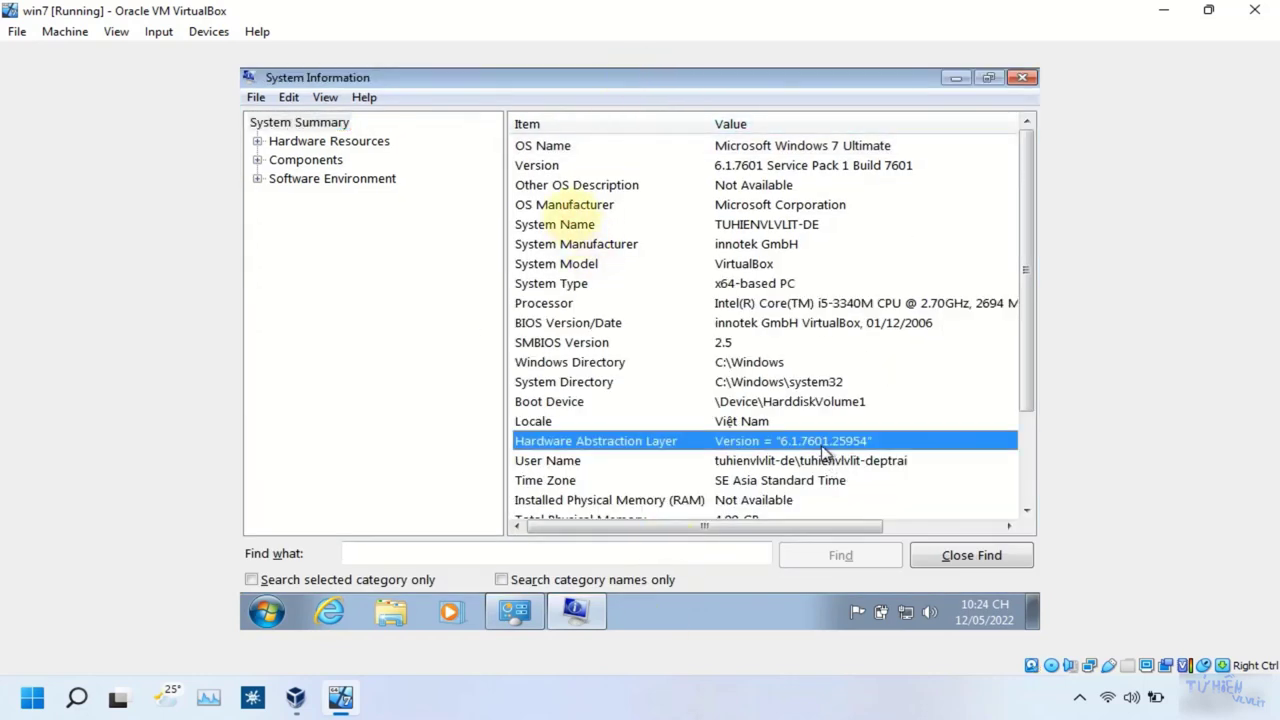
pyautogui.scroll(-2, 1024, 328)
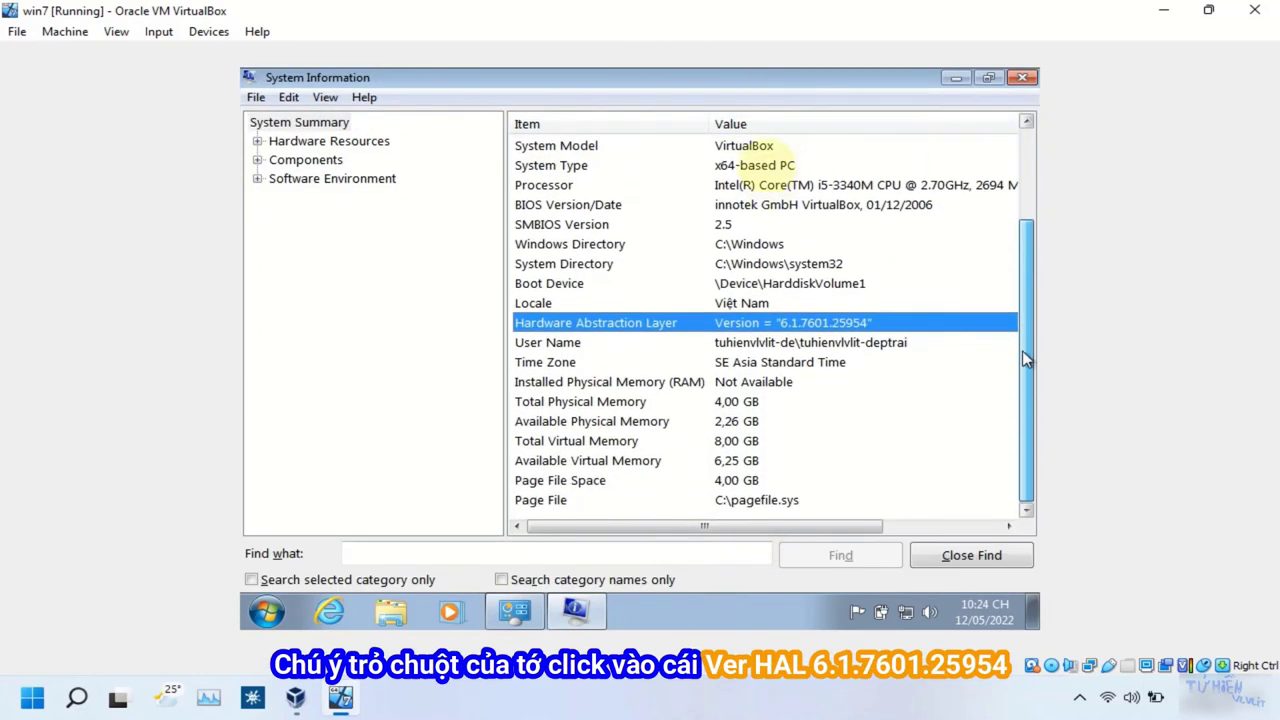
pyautogui.scroll(2, 1022, 350)
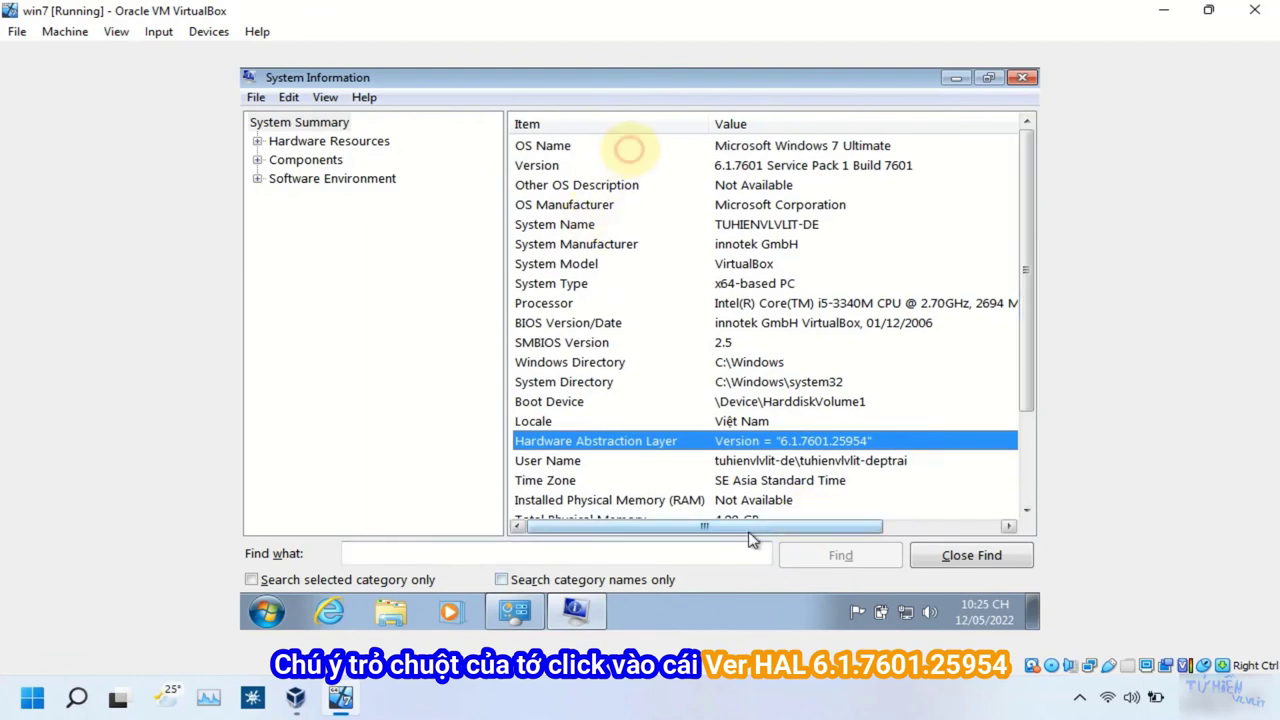
pyautogui.moveTo(750, 530)
pyautogui.mouseDown()
pyautogui.moveTo(908, 535)
pyautogui.moveTo(736, 516)
pyautogui.mouseUp()
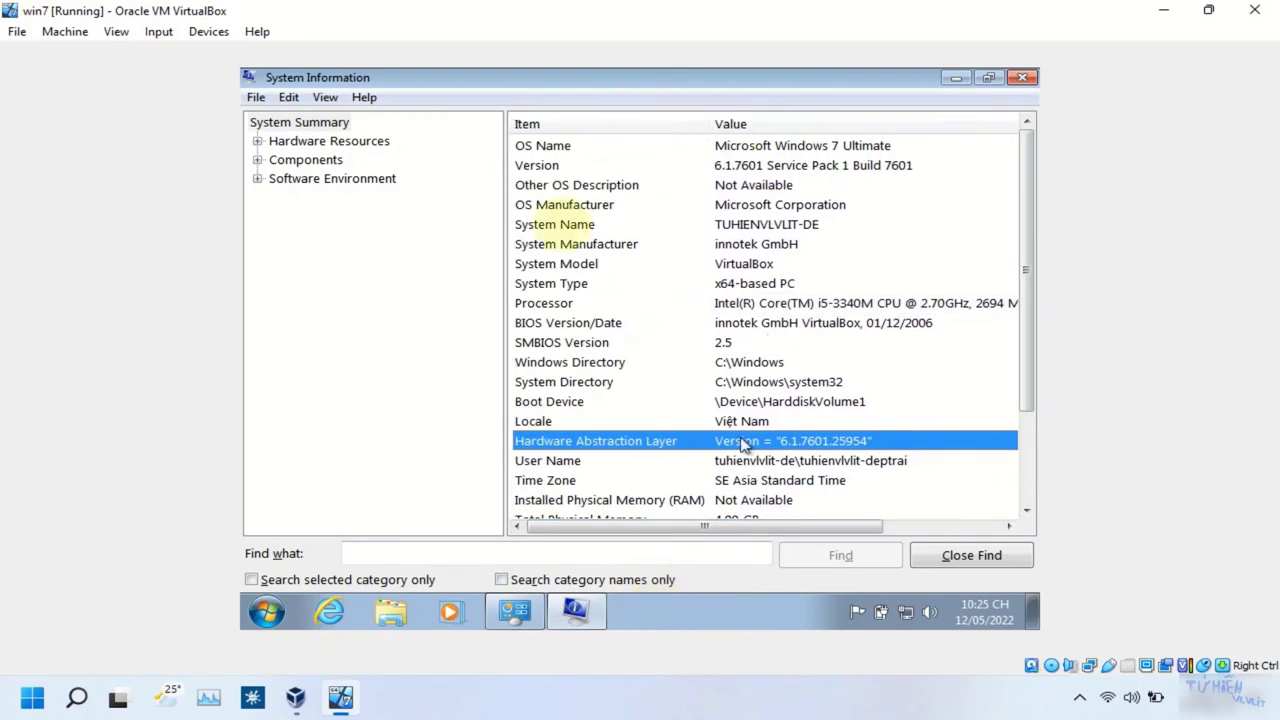
# - Bring back the installed updates window and examine the whole list, including the Program, Publisher and Installed On details
pyautogui.click(514, 611)
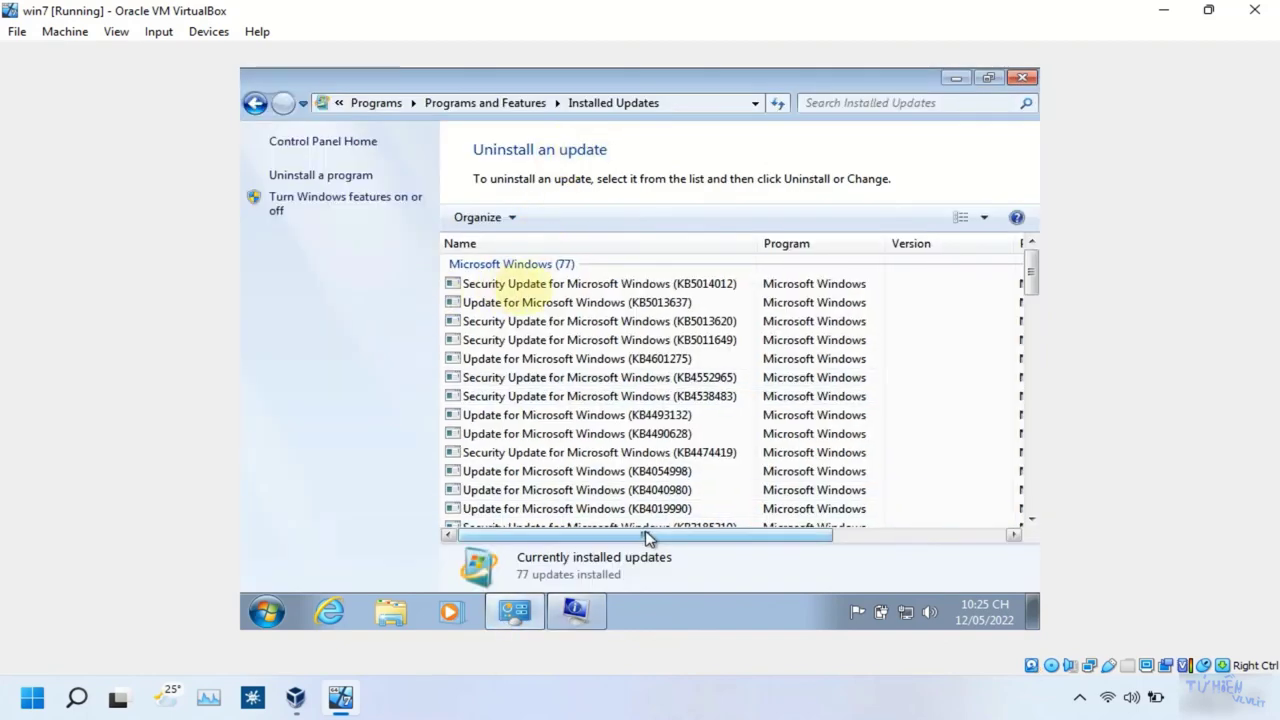
pyautogui.moveTo(650, 533); pyautogui.dragTo(874, 543)
pyautogui.moveTo(697, 533); pyautogui.dragTo(988, 546)
pyautogui.scroll(-6, 894, 427)
pyautogui.scroll(-3, 894, 427)
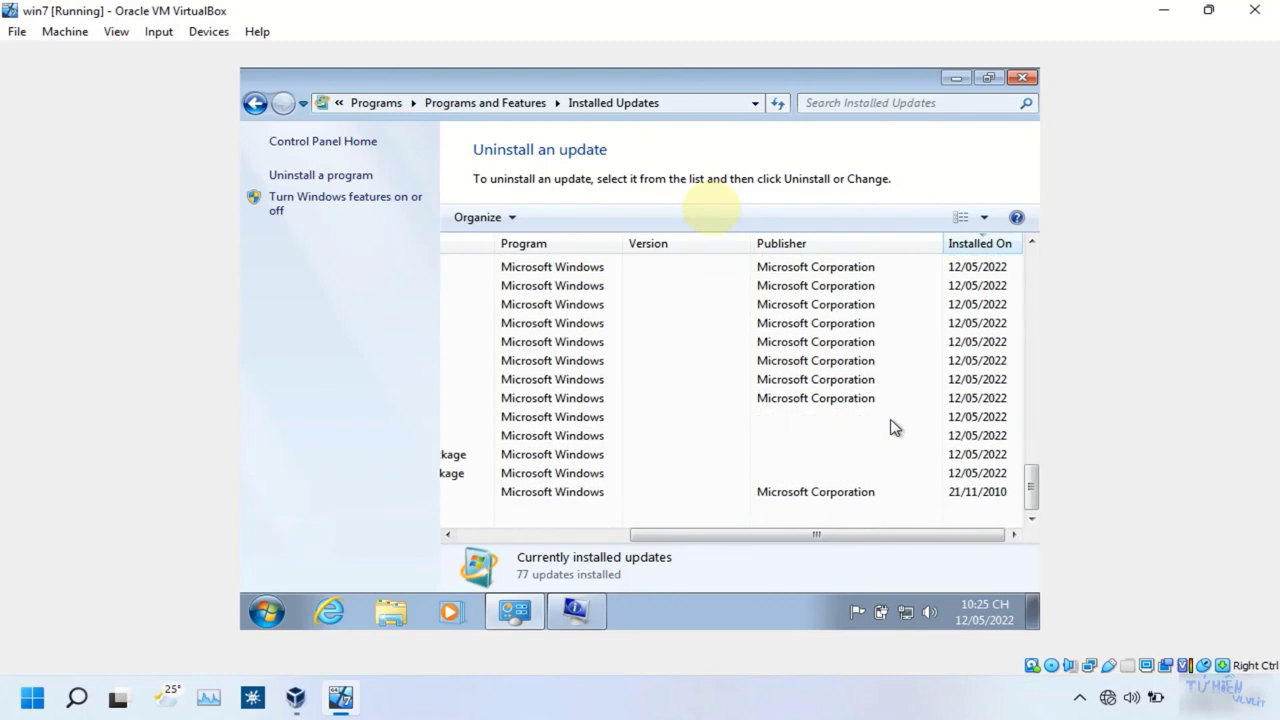
pyautogui.moveTo(897, 540); pyautogui.dragTo(722, 538)
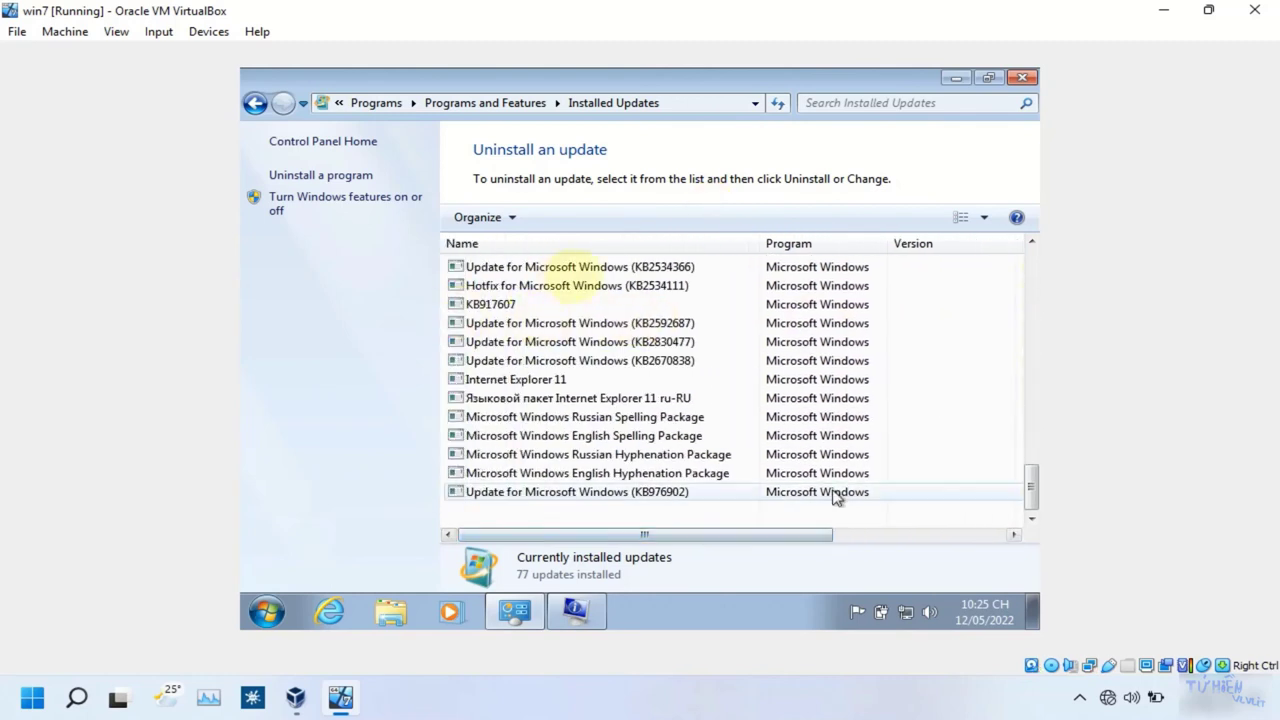
pyautogui.moveTo(817, 530); pyautogui.dragTo(609, 560)
pyautogui.scroll(8, 657, 503)
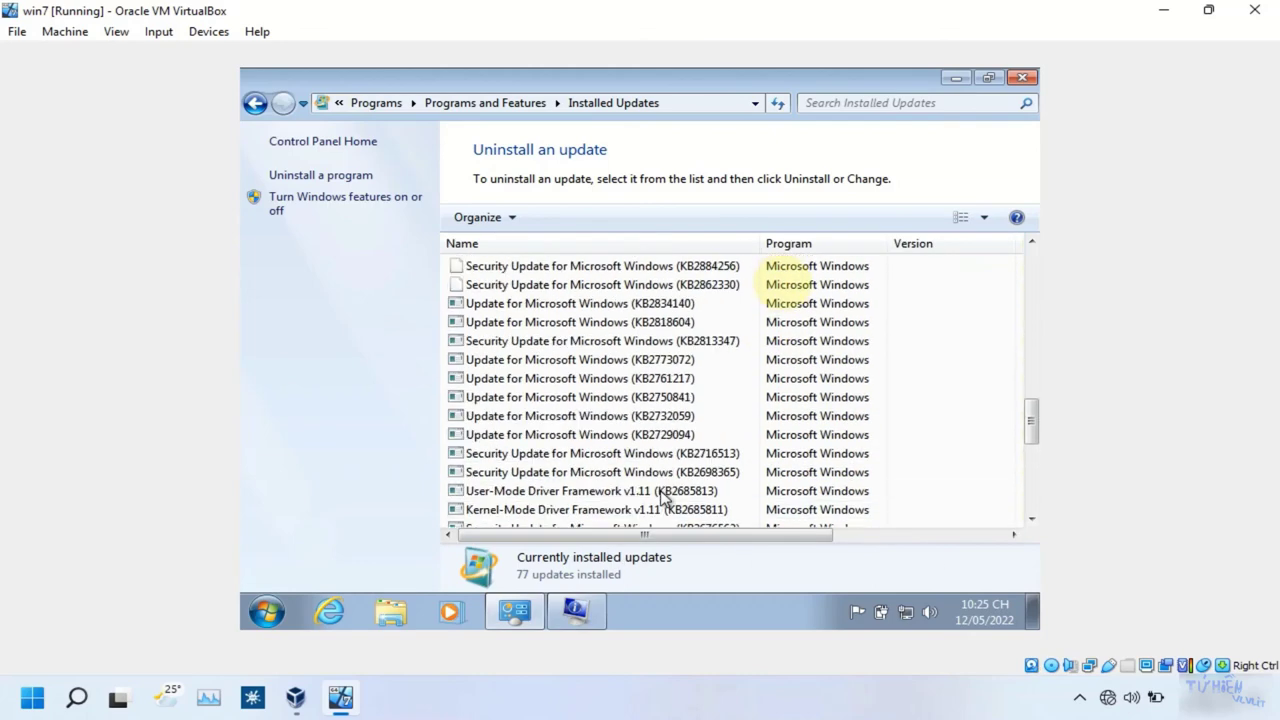
pyautogui.scroll(9, 663, 500)
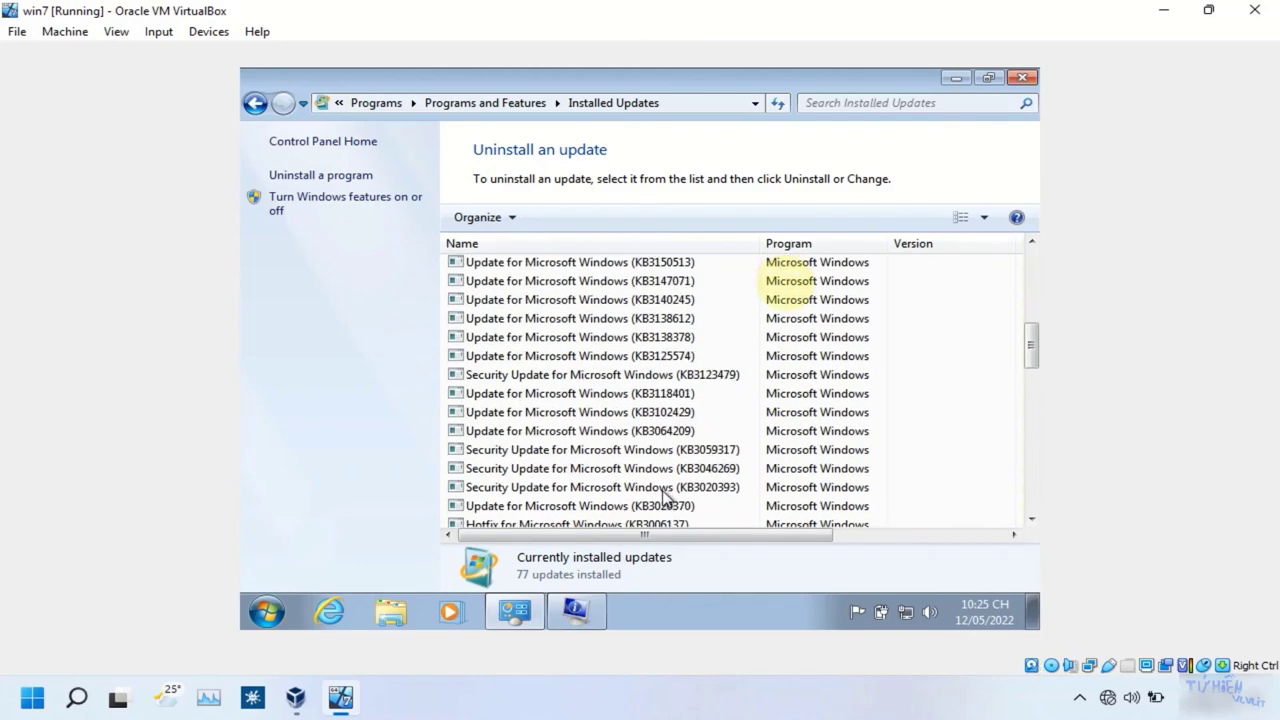
pyautogui.scroll(4, 668, 500)
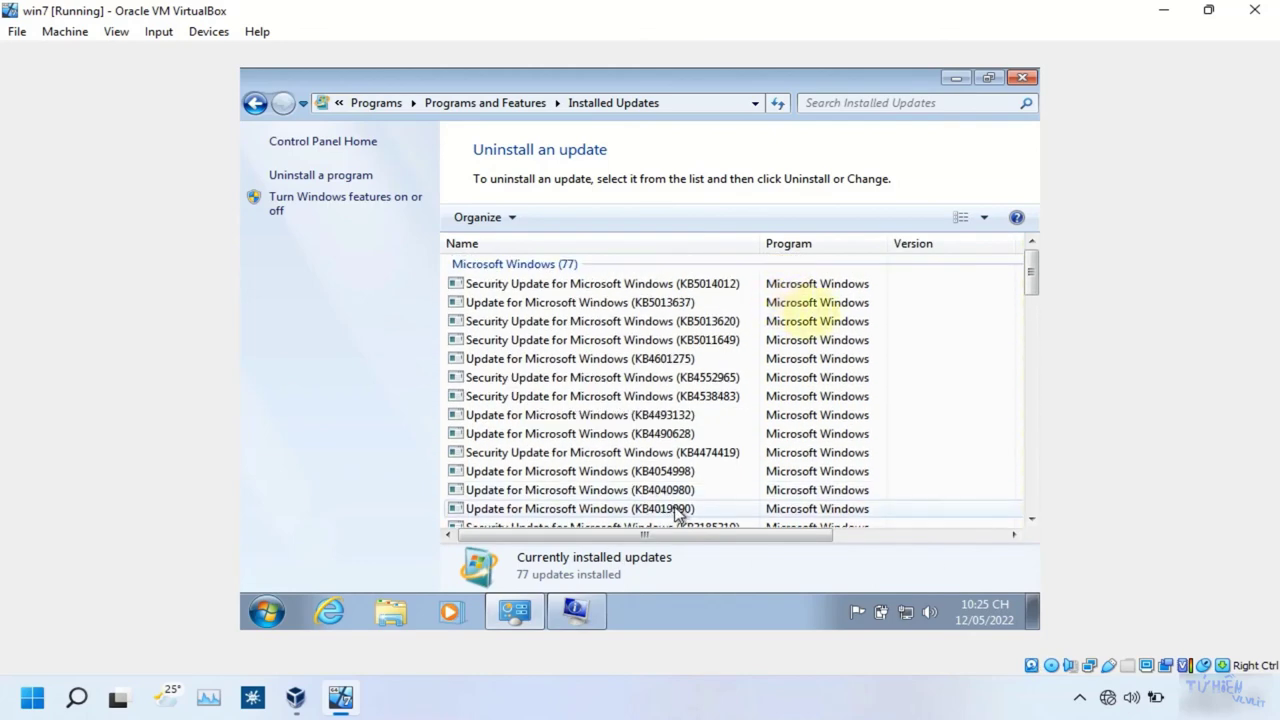
pyautogui.moveTo(670, 537)
pyautogui.mouseDown()
pyautogui.moveTo(877, 537)
pyautogui.moveTo(692, 540)
pyautogui.mouseUp()
pyautogui.scroll(-10, 731, 392)
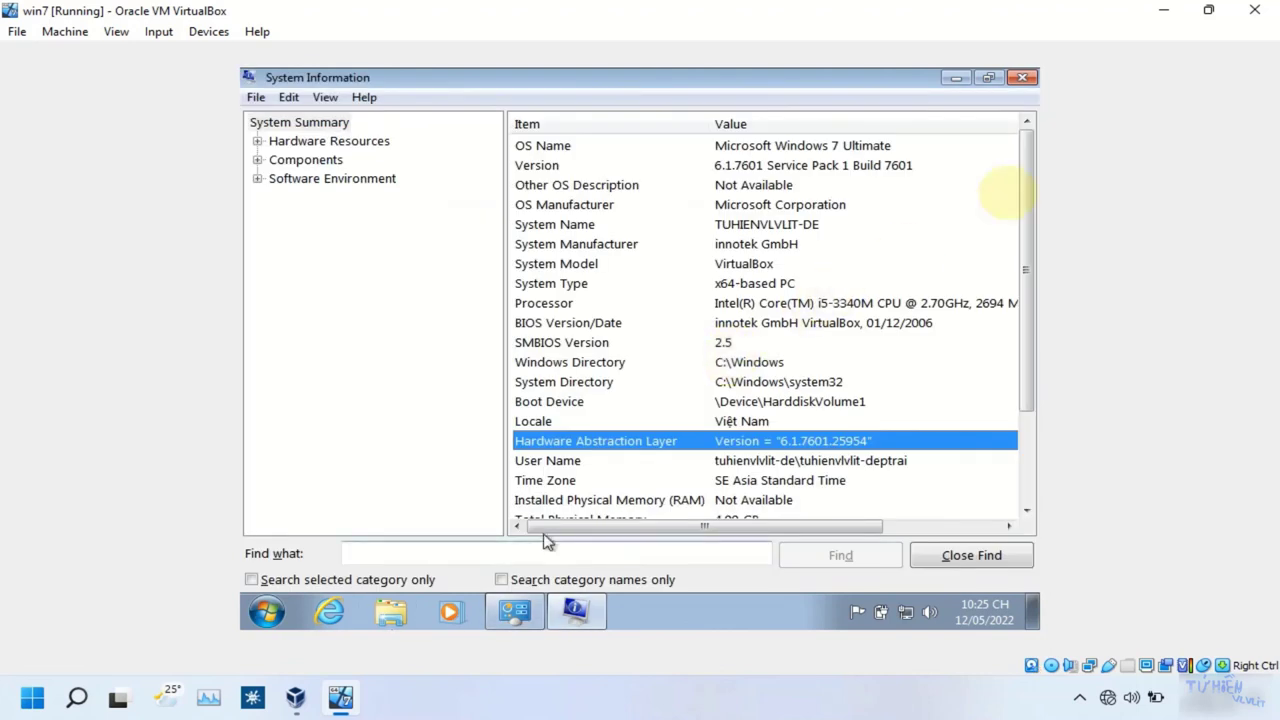
# - Check the memory and page file entries in the System Summary, close System Information, and refresh the desktop
pyautogui.moveTo(1026, 312); pyautogui.dragTo(1024, 423)
pyautogui.scroll(3, 765, 320)
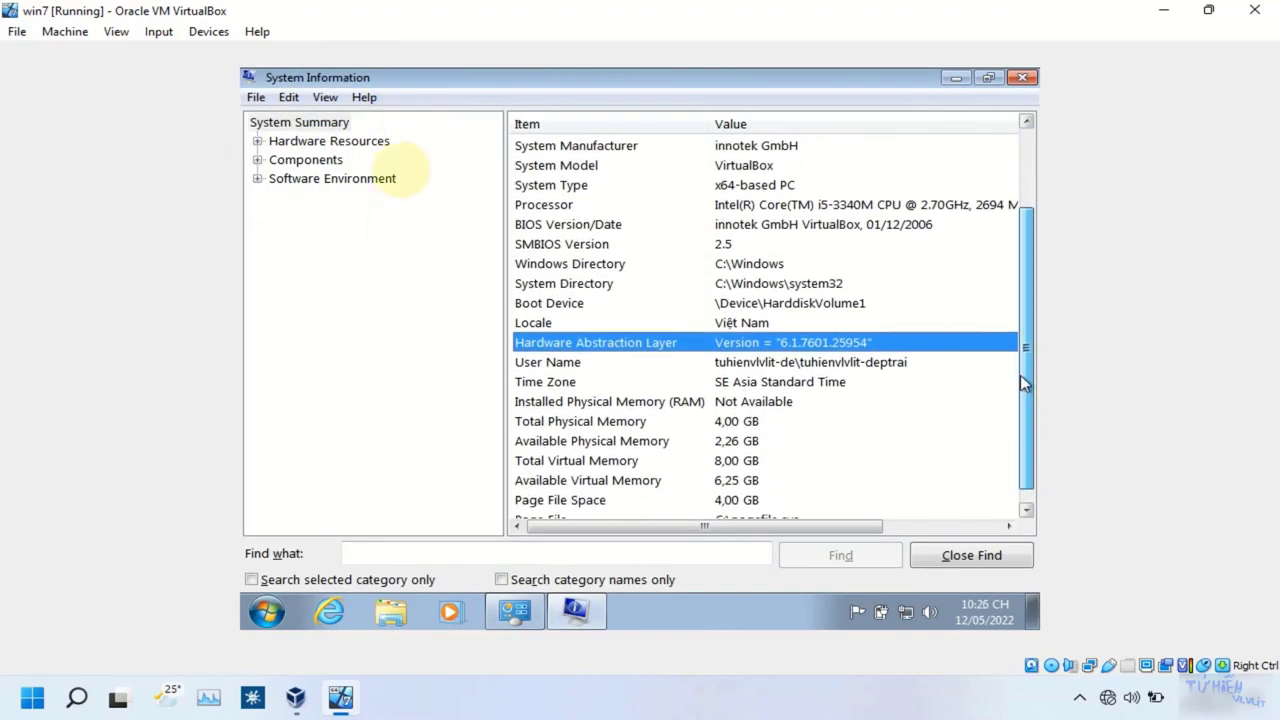
pyautogui.click(1022, 77)
pyautogui.rightClick(324, 167)
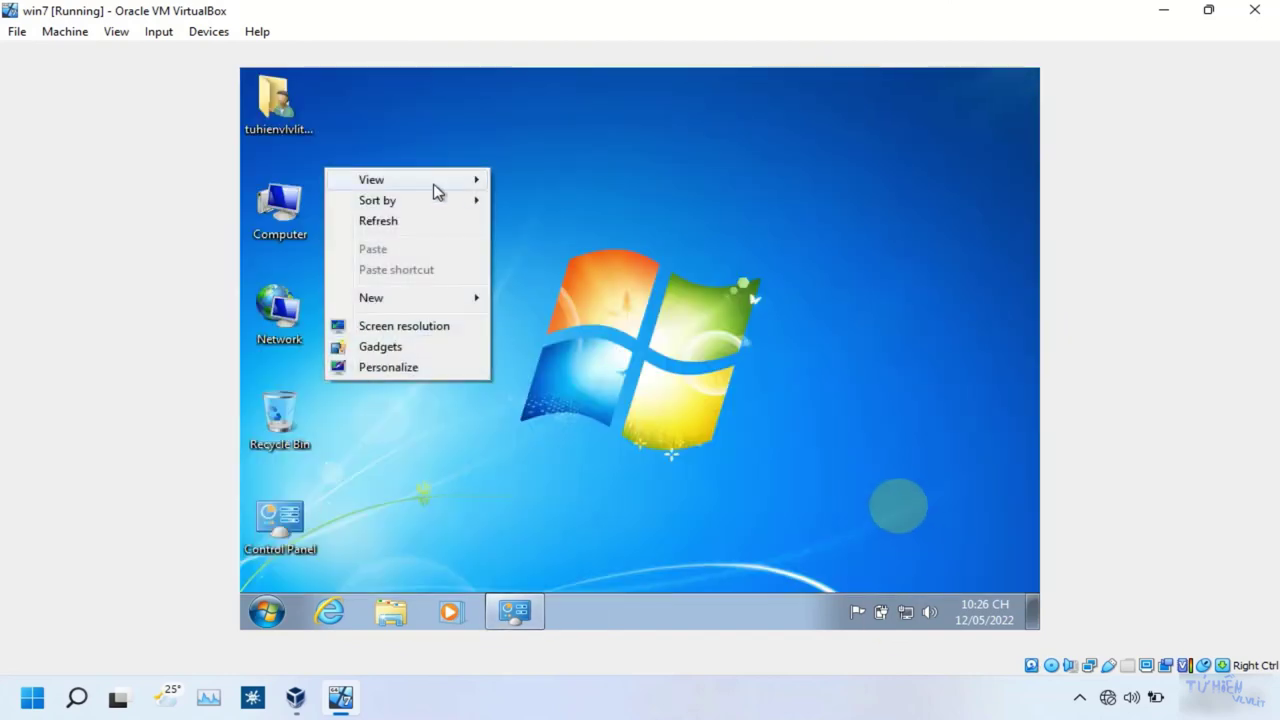
pyautogui.click(400, 216)
# - Restore the installed updates window, bring up the Windows Features dialog, and inspect the components of the Games group
pyautogui.moveTo(522, 616)
pyautogui.click(510, 568)
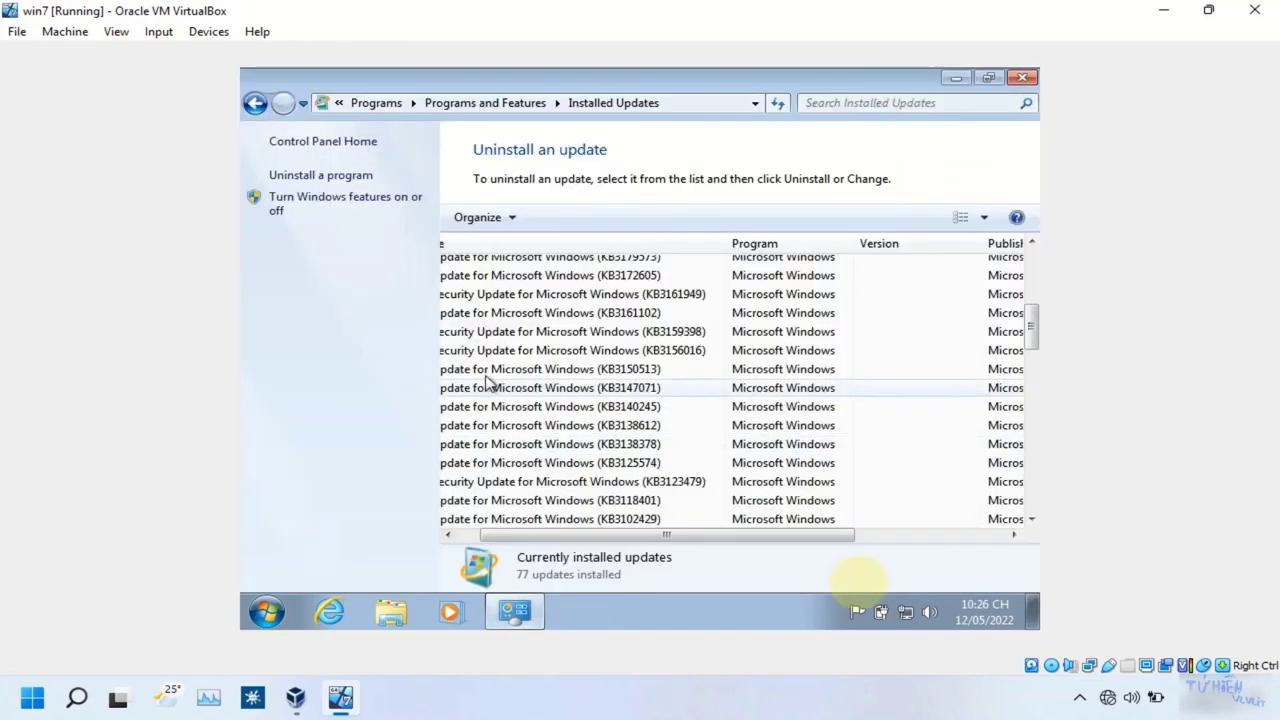
pyautogui.click(326, 197)
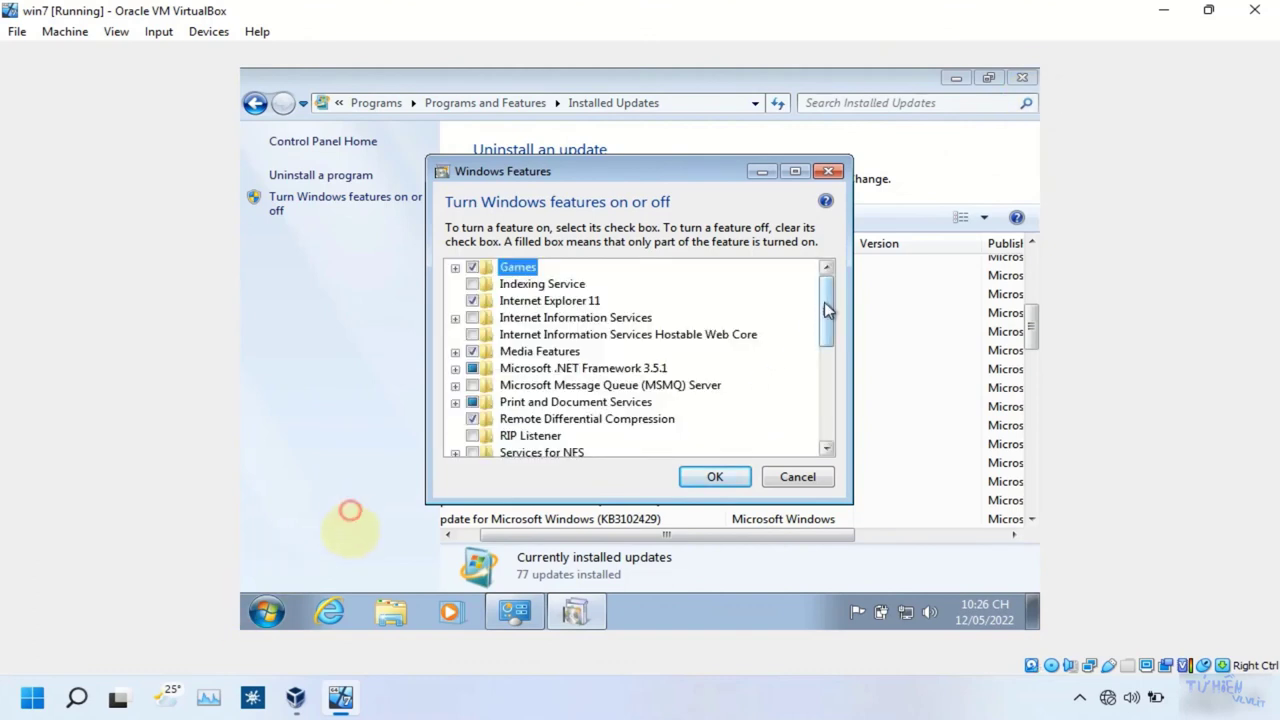
pyautogui.moveTo(824, 302)
pyautogui.mouseDown()
pyautogui.moveTo(826, 430)
pyautogui.moveTo(826, 290)
pyautogui.mouseUp()
pyautogui.click(455, 267)
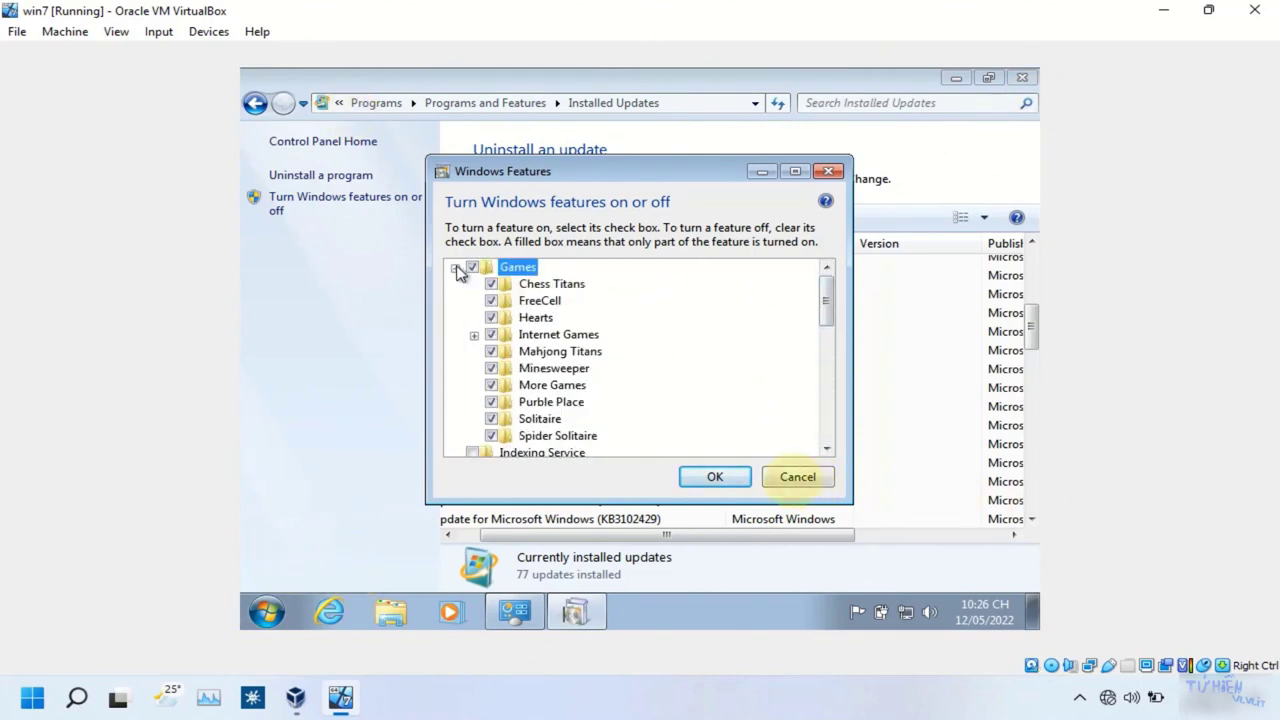
pyautogui.click(455, 267)
# - Look through the full list of Windows features, including the components under Windows Process Activation Service
pyautogui.scroll(-5, 458, 420)
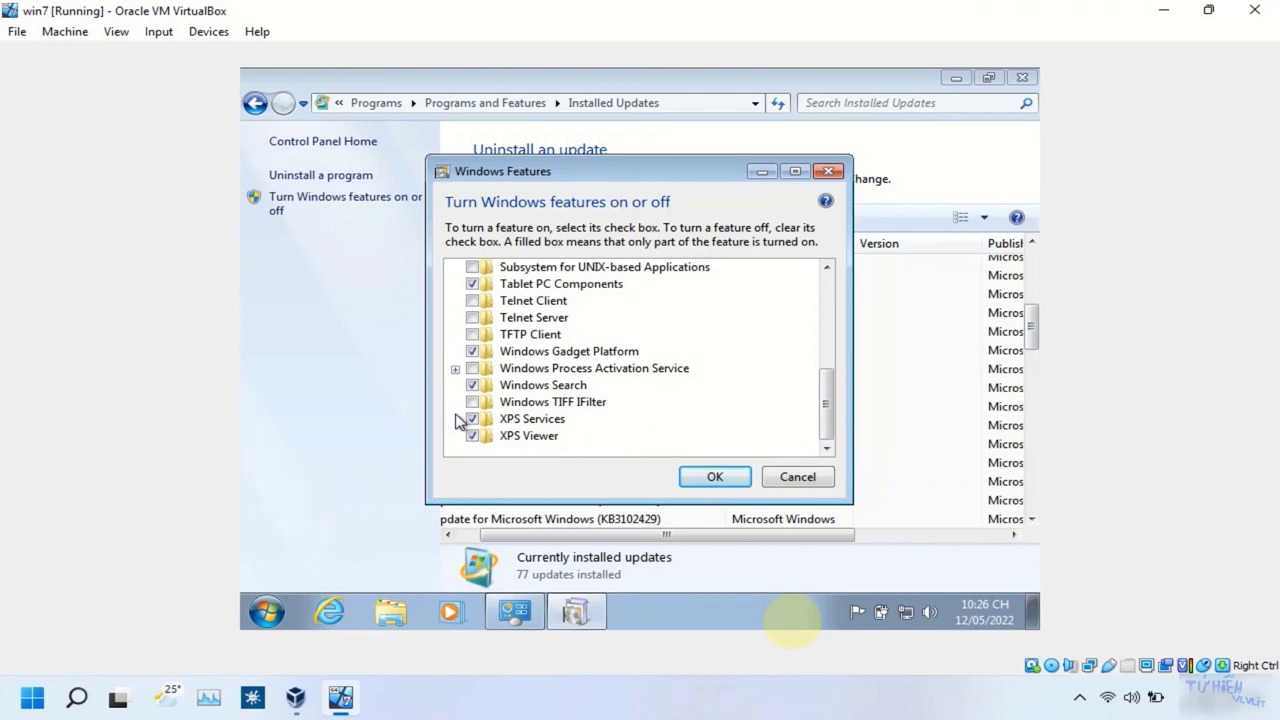
pyautogui.scroll(6, 458, 420)
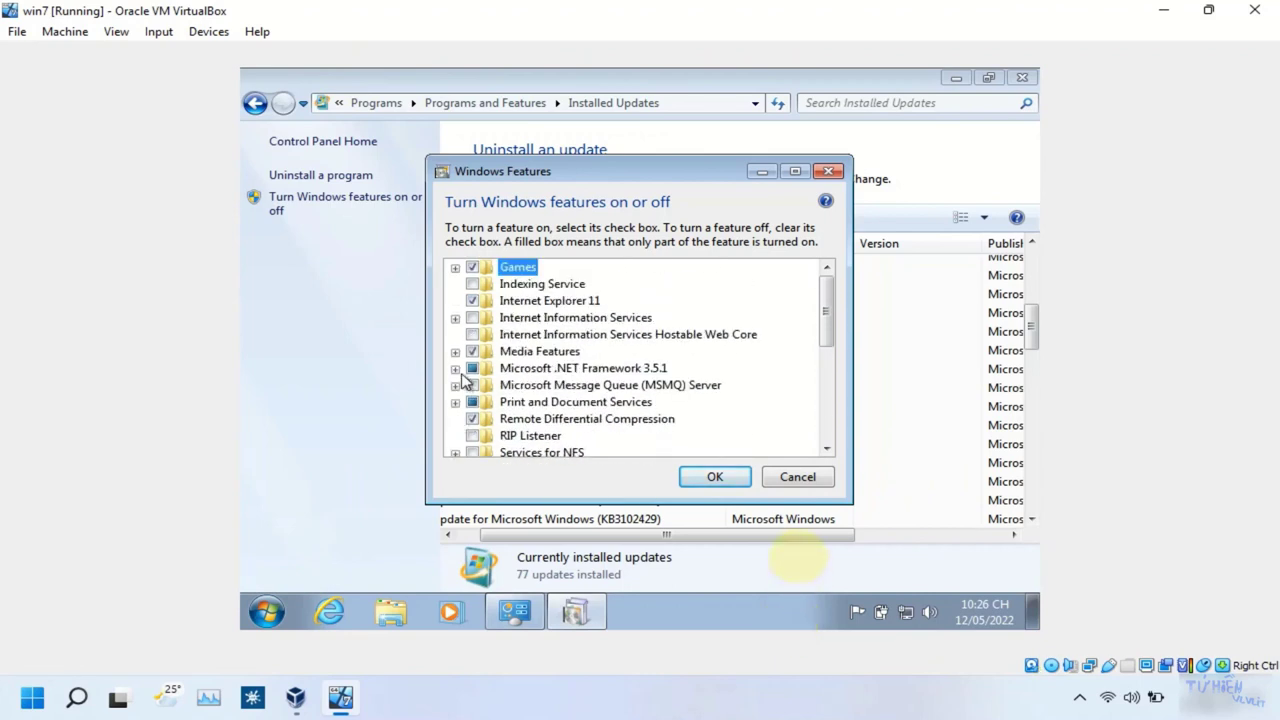
pyautogui.click(797, 557)
pyautogui.scroll(-6, 530, 430)
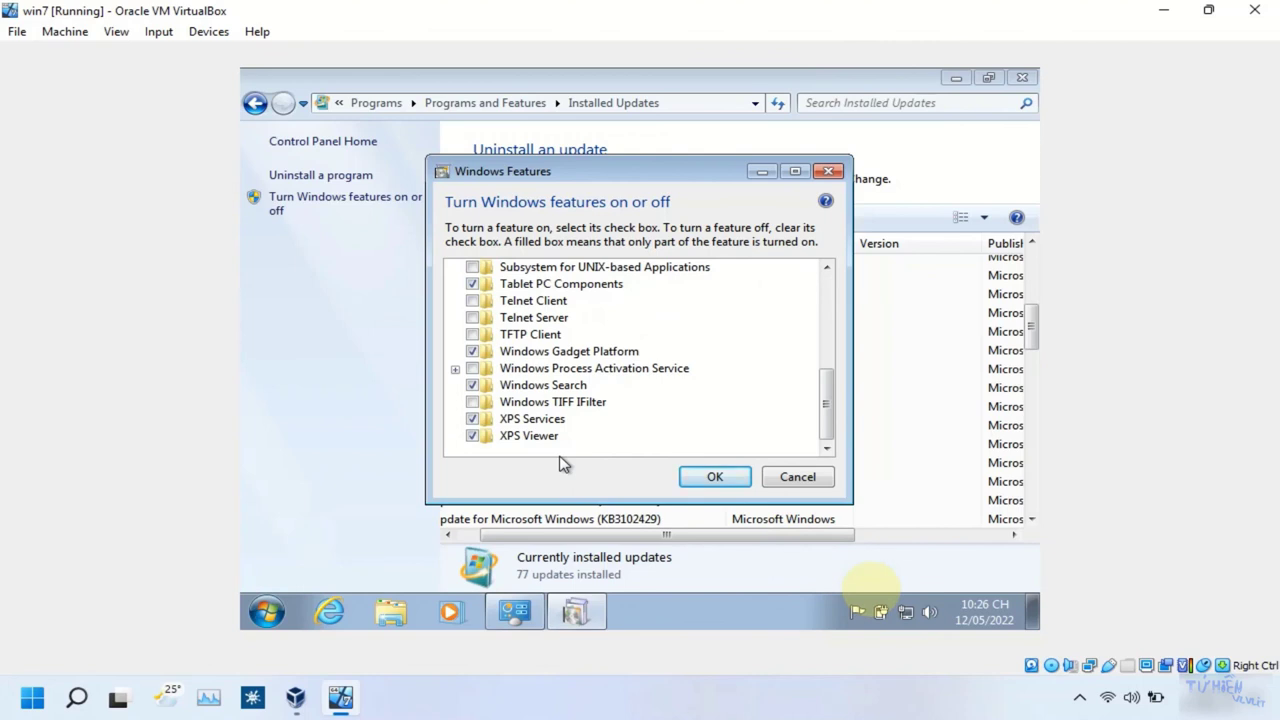
pyautogui.scroll(5, 563, 463)
pyautogui.scroll(-3, 563, 463)
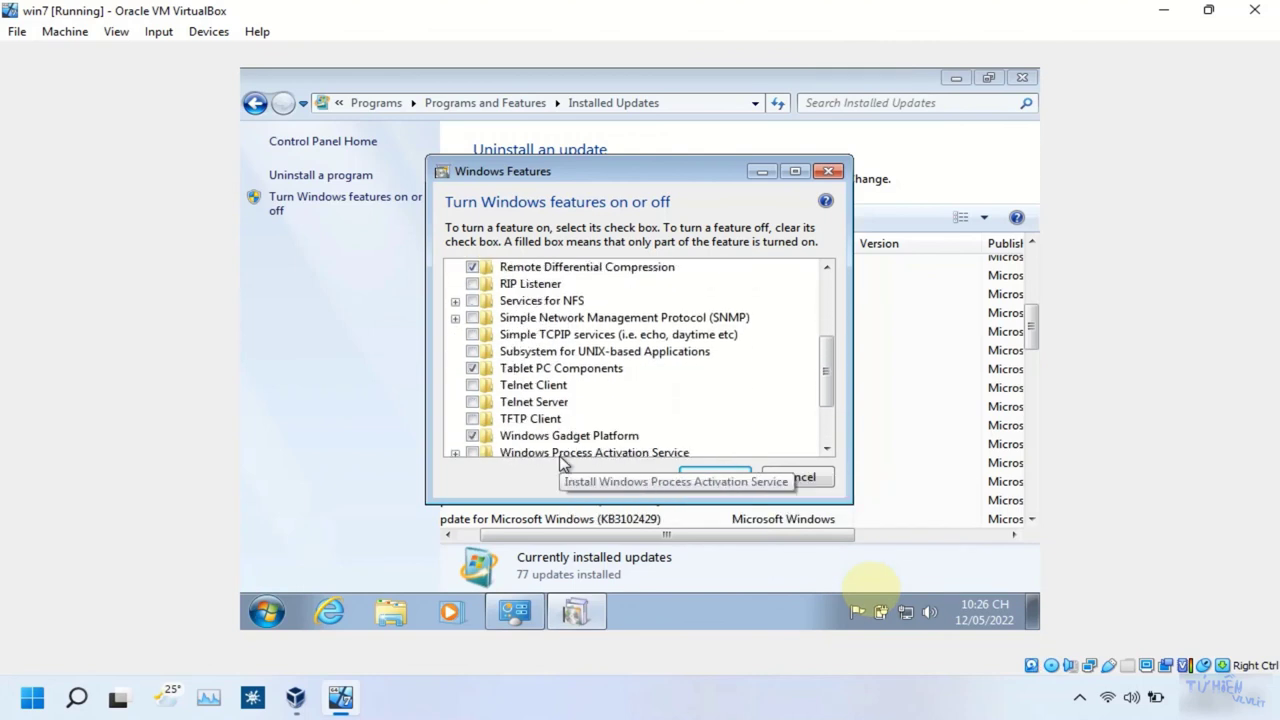
pyautogui.scroll(-2, 563, 463)
pyautogui.click(455, 369)
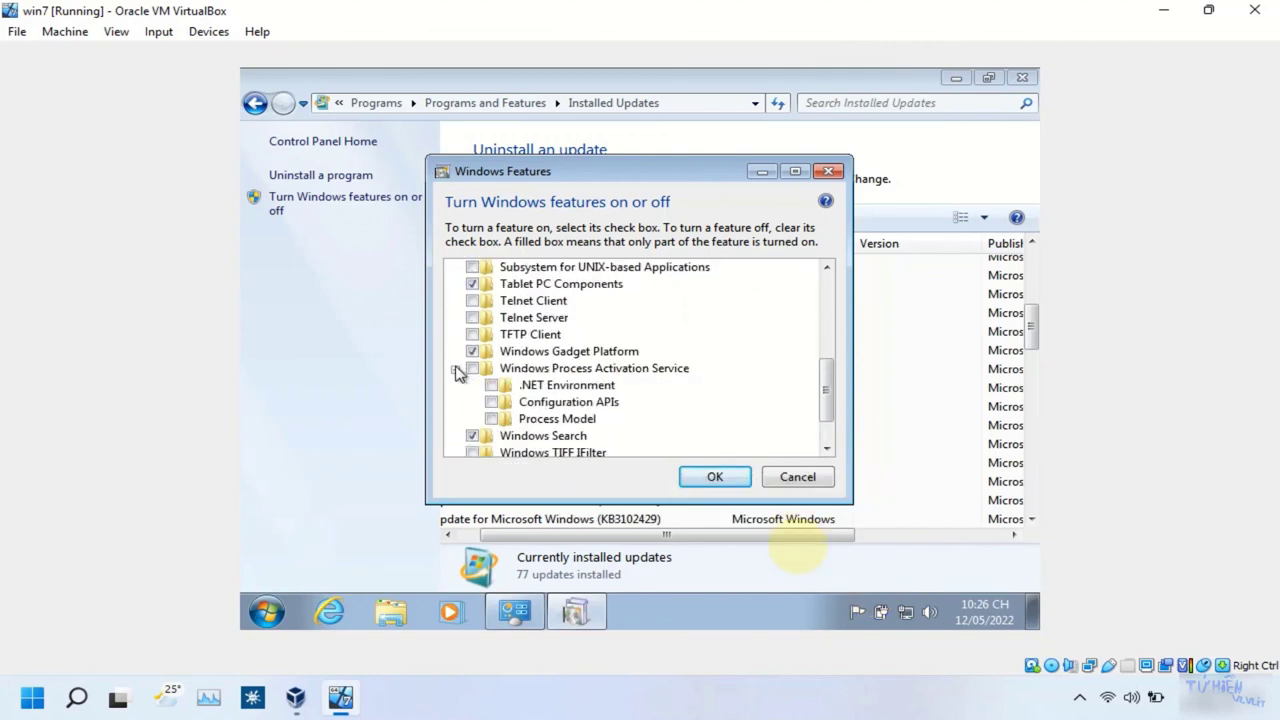
pyautogui.scroll(1, 456, 368)
pyautogui.scroll(-1, 457, 395)
pyautogui.click(456, 401)
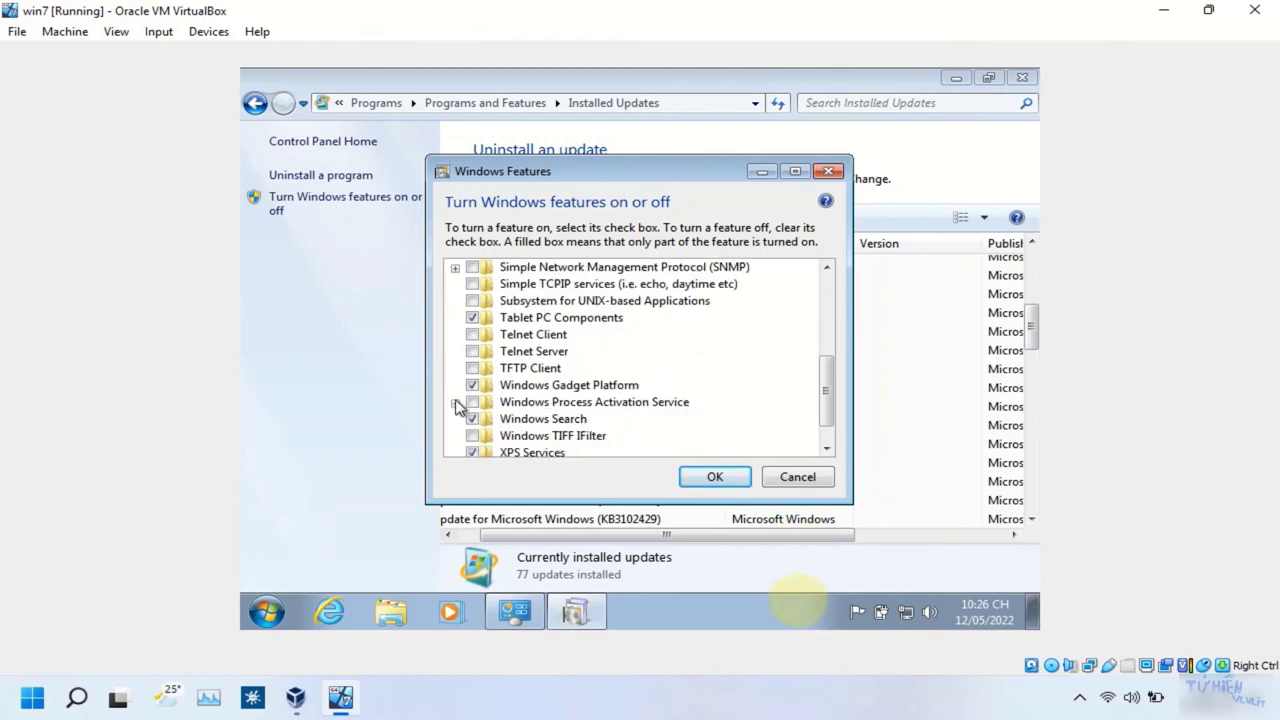
pyautogui.scroll(3, 457, 405)
pyautogui.scroll(1, 457, 405)
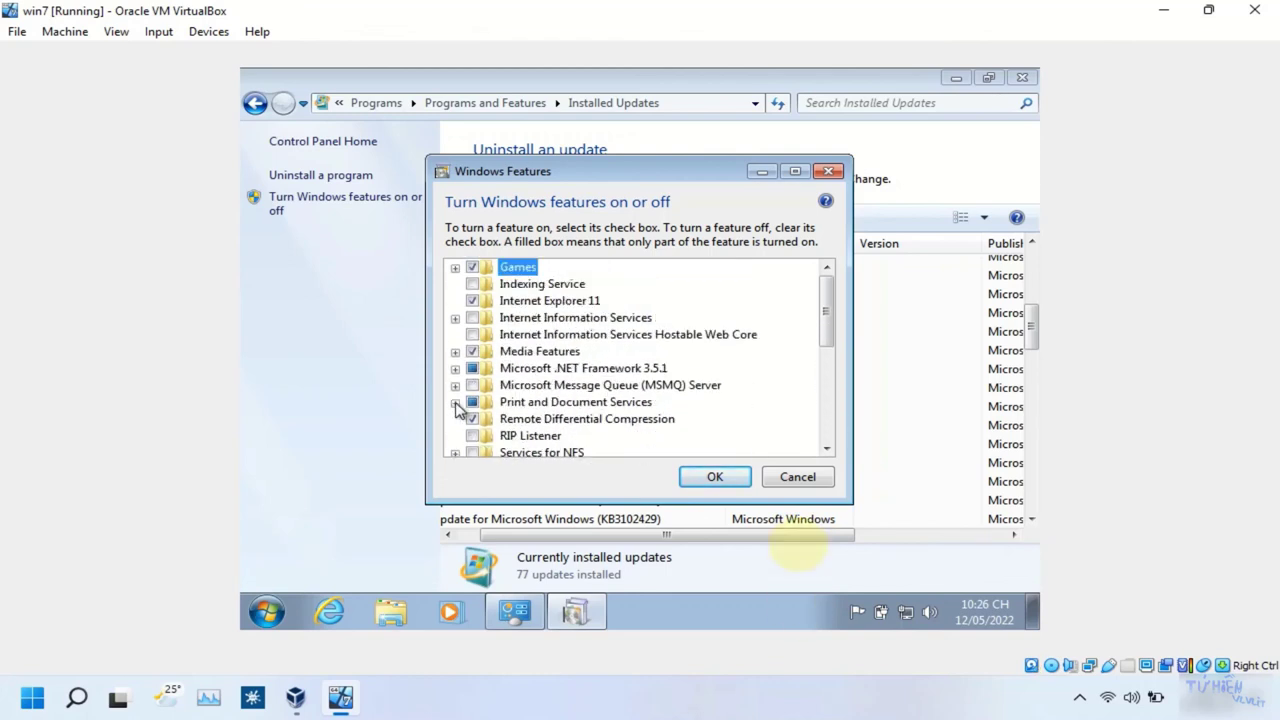
# - Inspect the components under Games, Microsoft .NET Framework 3.5.1 and Internet Information Services, and close the Windows Features dialog
pyautogui.click(455, 269)
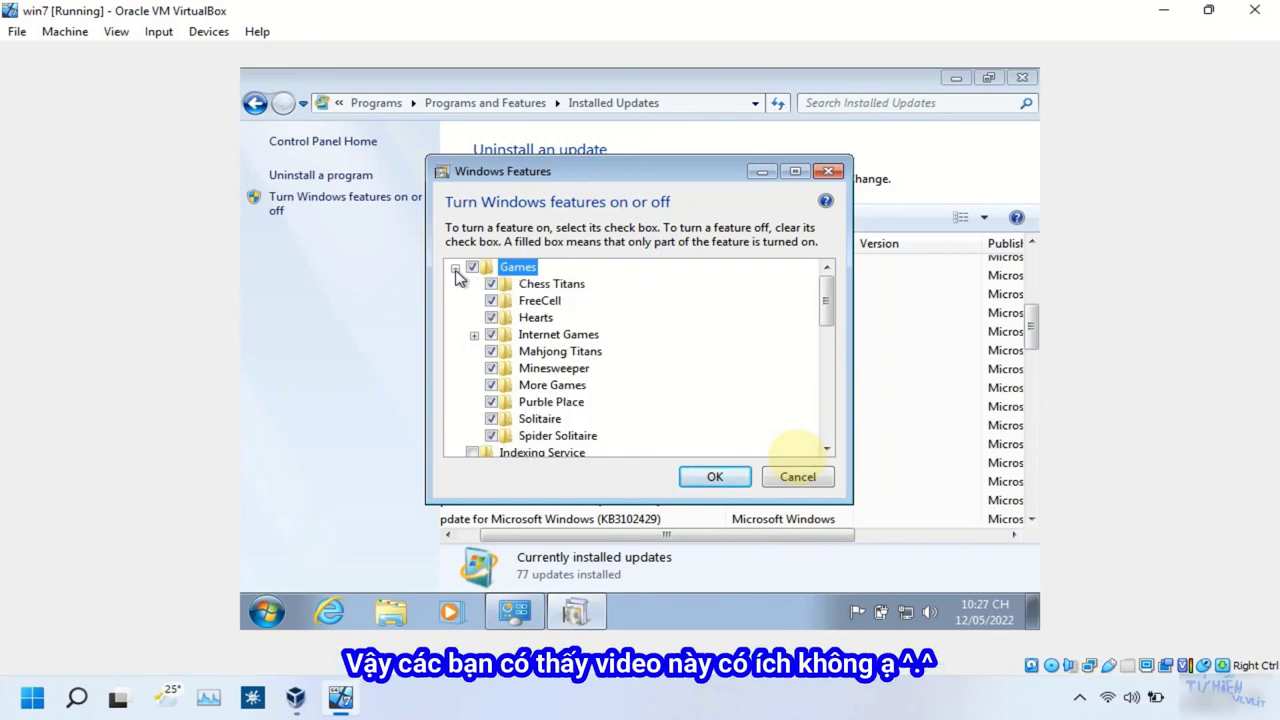
pyautogui.click(455, 268)
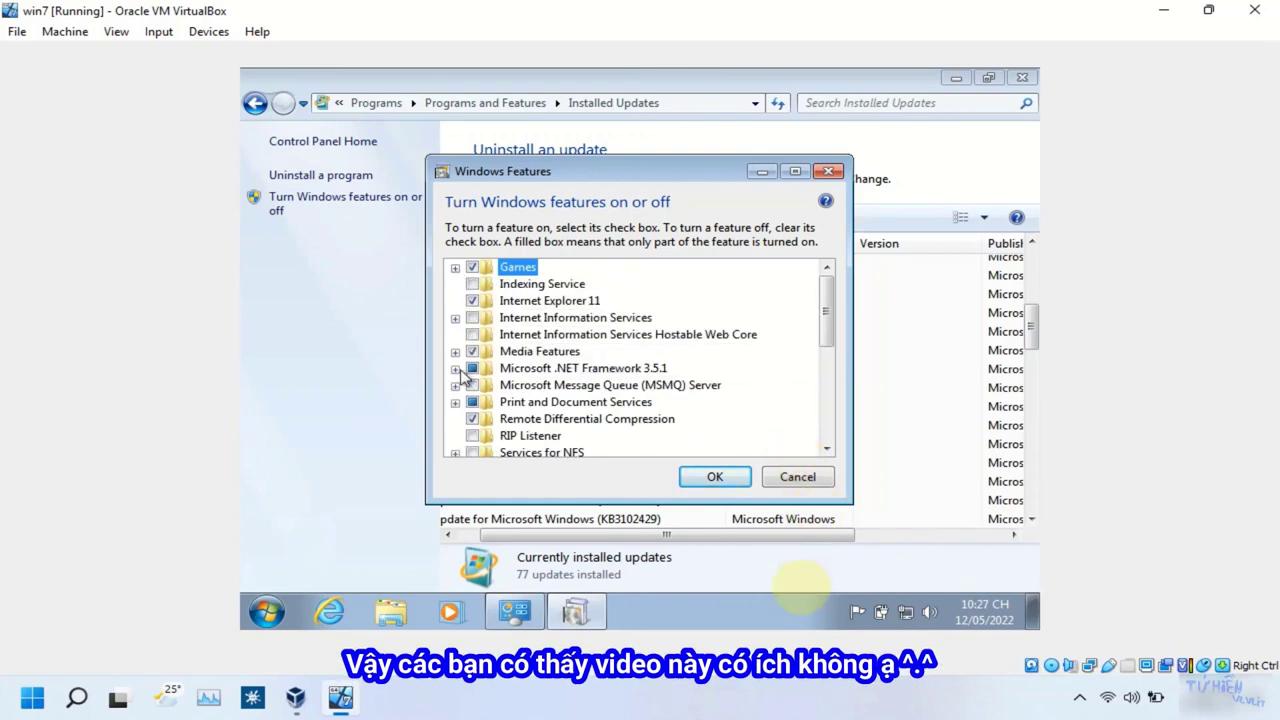
pyautogui.click(456, 369)
pyautogui.click(456, 369)
pyautogui.click(455, 318)
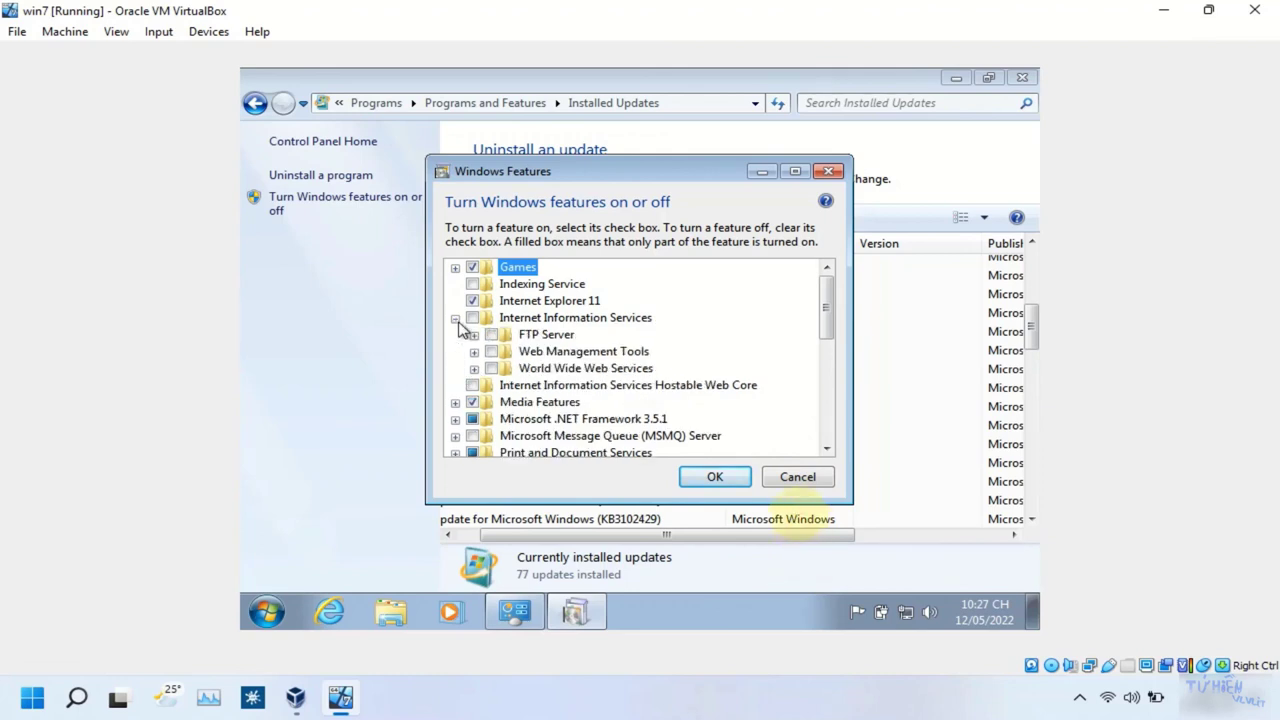
pyautogui.click(455, 318)
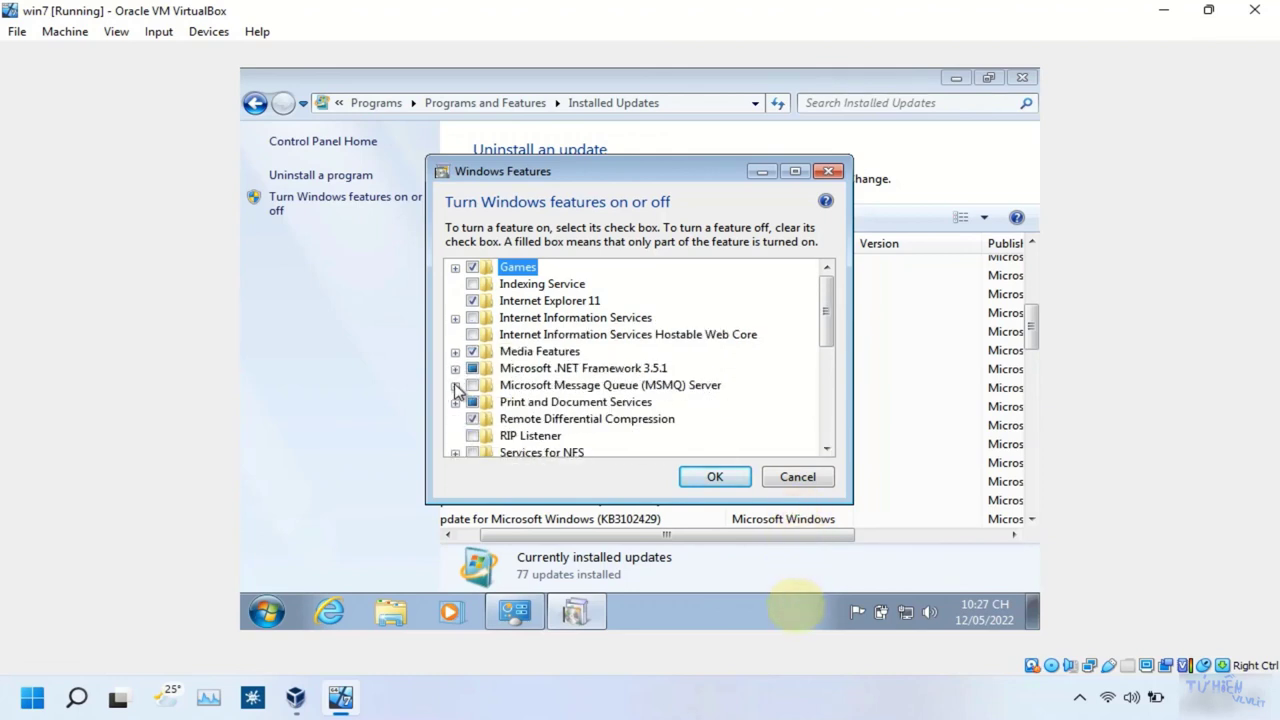
pyautogui.scroll(-5, 462, 398)
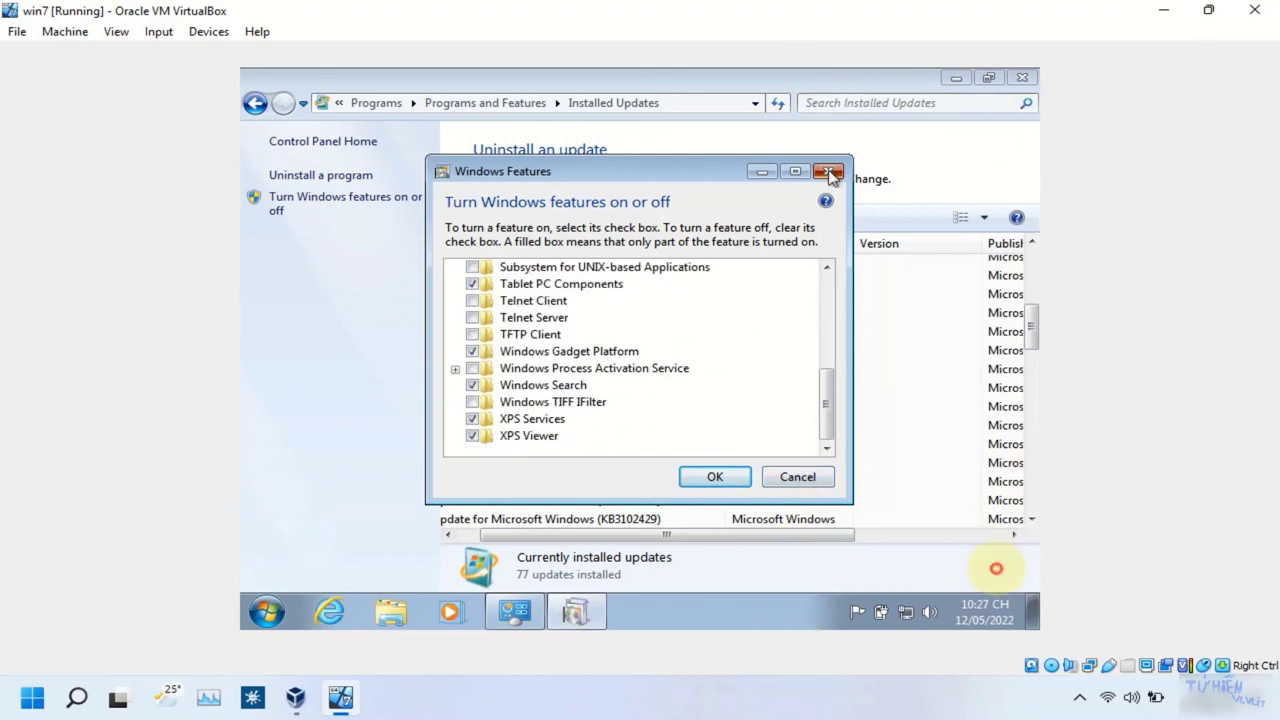
pyautogui.click(829, 172)
# - Look over the installed updates once more and close the window
pyautogui.moveTo(828, 541); pyautogui.dragTo(791, 543)
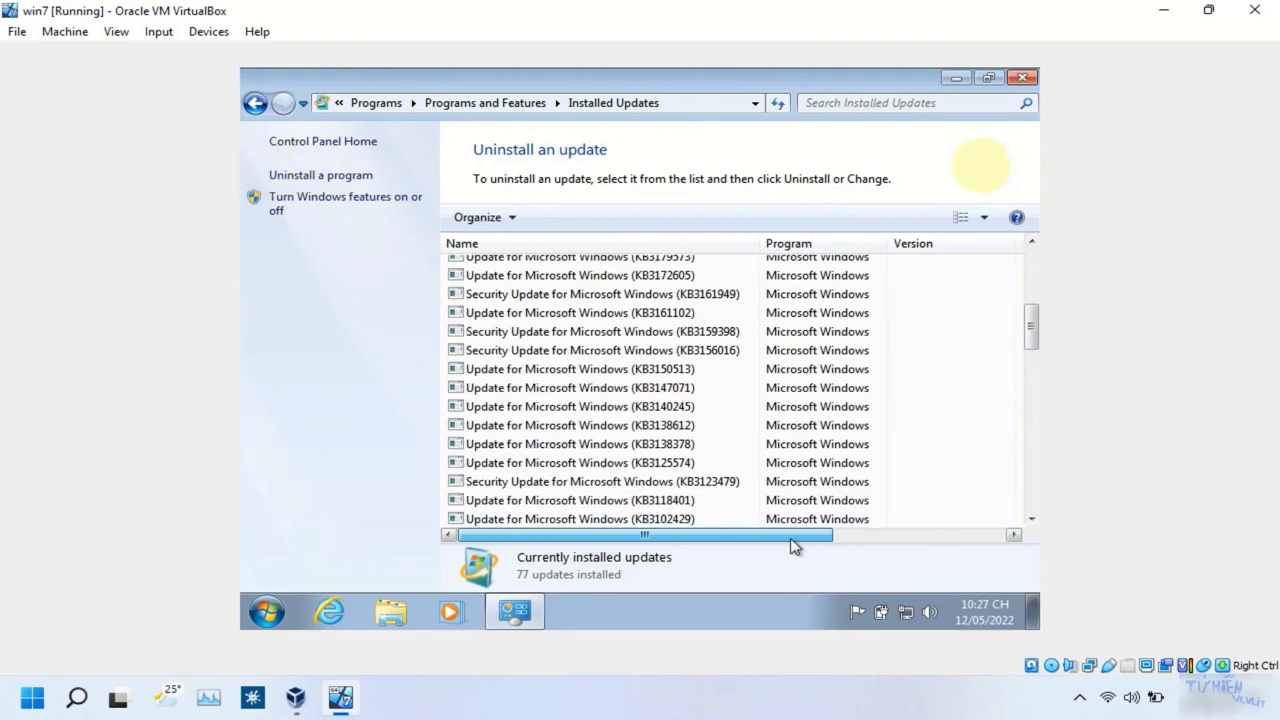
pyautogui.moveTo(1033, 325); pyautogui.dragTo(1020, 123)
pyautogui.click(1022, 77)
# - Run msinfo32 again and maximize the System Information window
pyautogui.click(268, 611)
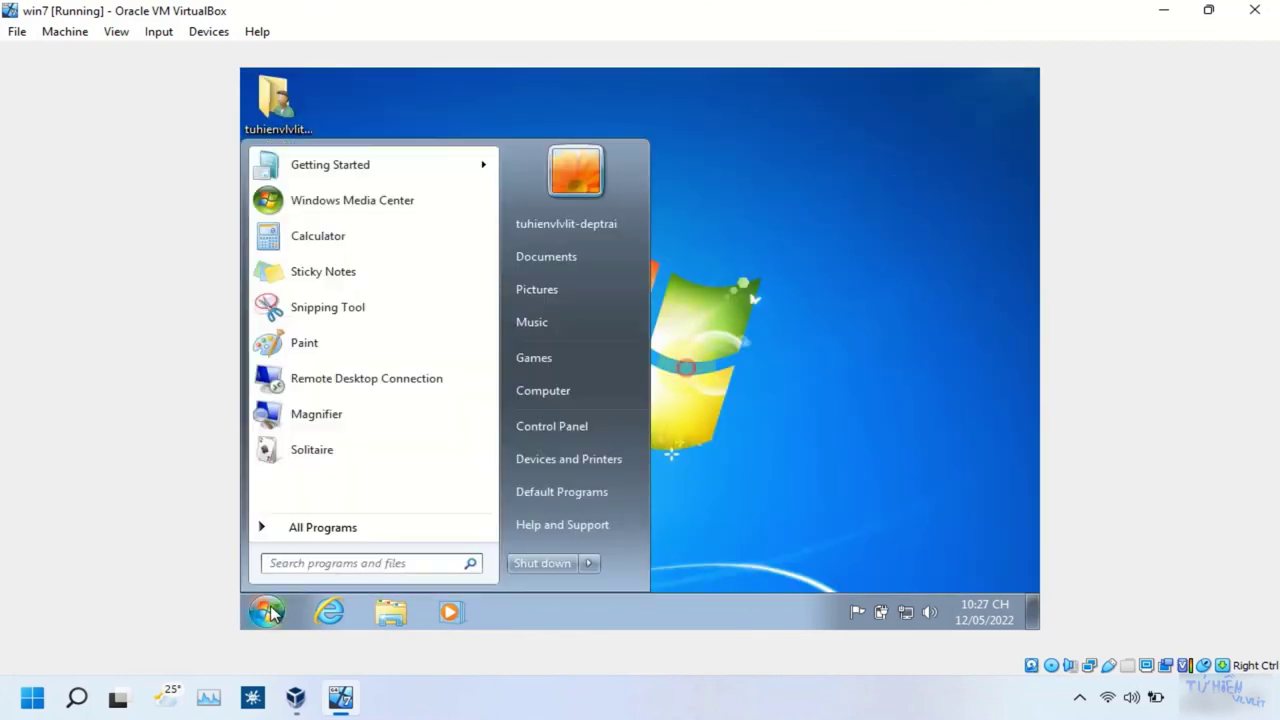
pyautogui.write('msinfo32')
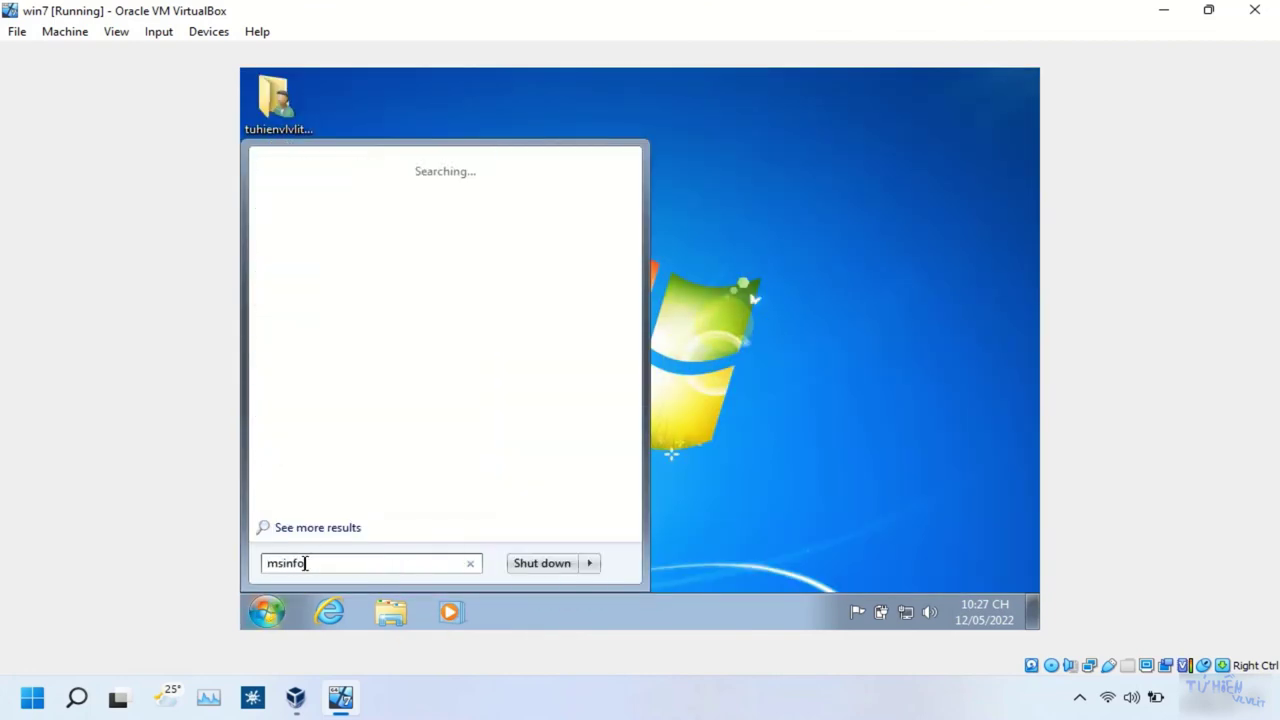
pyautogui.press('Return')
pyautogui.click(930, 131)
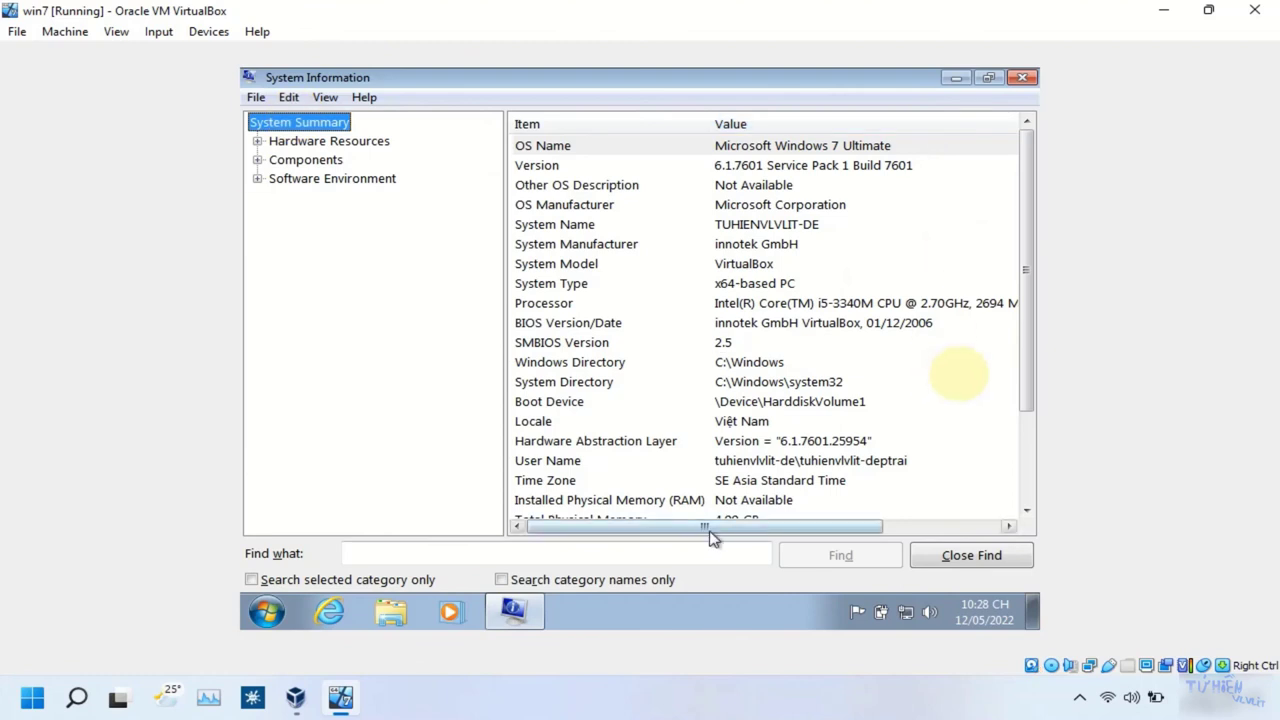
# - Examine all entries of the System Summary, including the full width of the Value column
pyautogui.moveTo(708, 530); pyautogui.dragTo(663, 531)
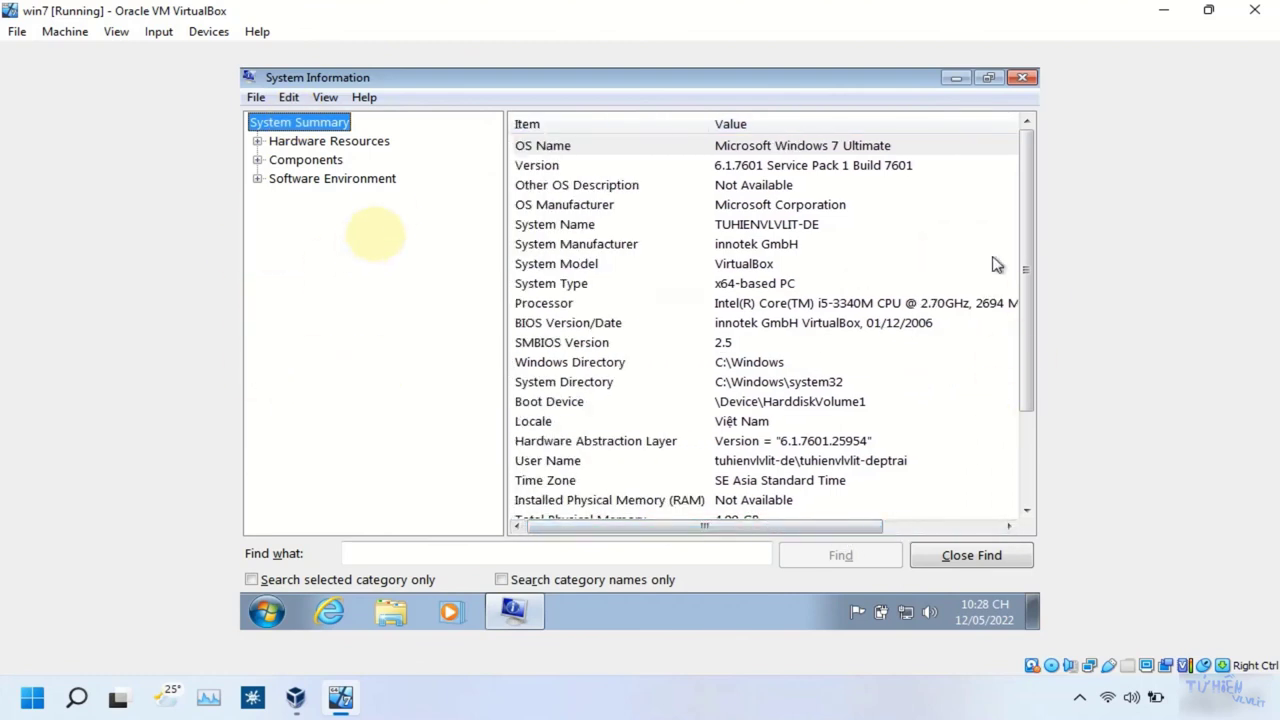
pyautogui.moveTo(1025, 228); pyautogui.dragTo(1020, 500)
pyautogui.moveTo(720, 526); pyautogui.dragTo(1000, 520)
pyautogui.moveTo(1025, 360); pyautogui.dragTo(1025, 270)
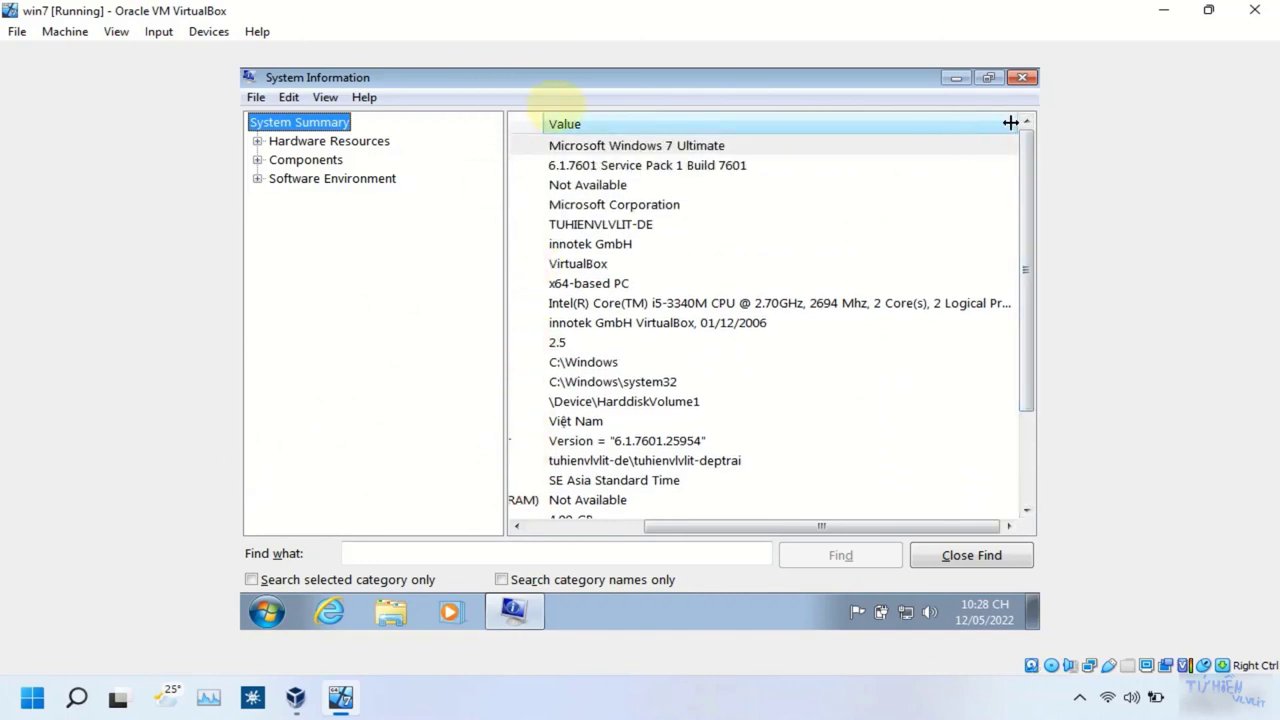
pyautogui.click(650, 145)
pyautogui.moveTo(694, 530); pyautogui.dragTo(580, 531)
pyautogui.scroll(-2, 765, 320)
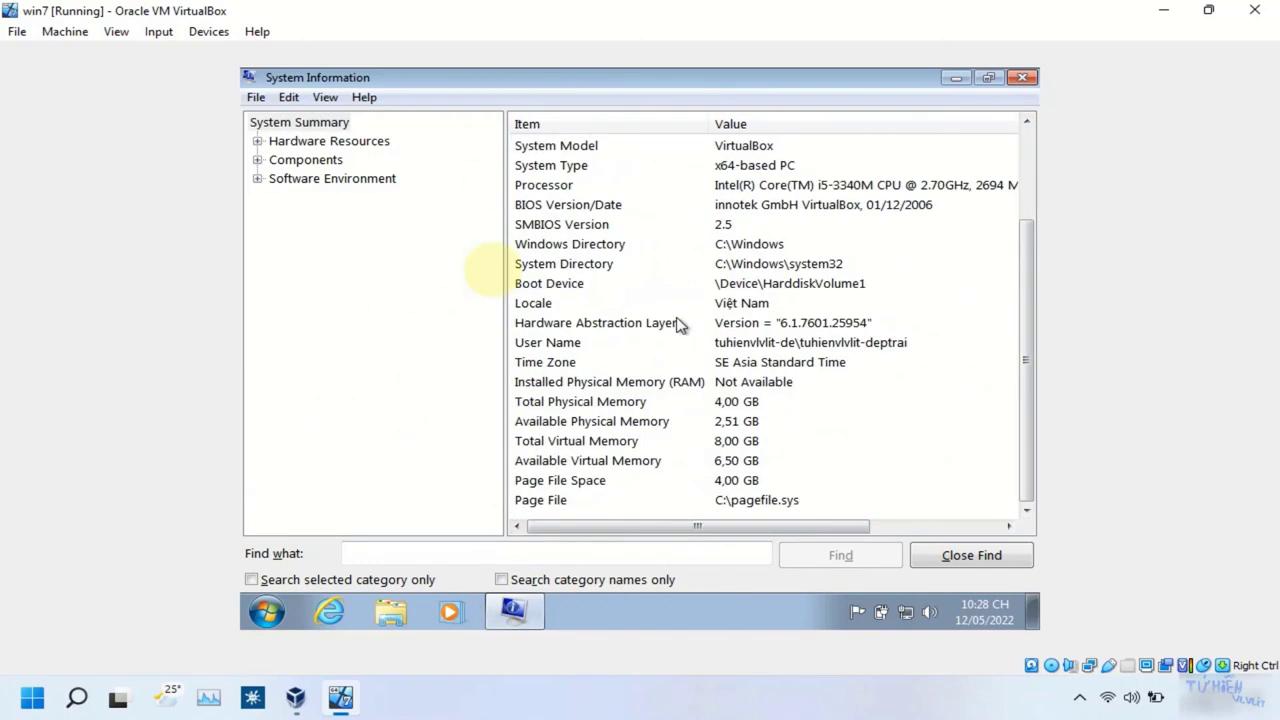
# - Check the entries from Hardware Abstraction Layer up to System Type, and close System Information
pyautogui.click(805, 322)
pyautogui.moveTo(793, 375); pyautogui.dragTo(986, 114)
pyautogui.press('Up')
pyautogui.press('Up')
pyautogui.press('Up')
pyautogui.press('Up')
pyautogui.press('Up')
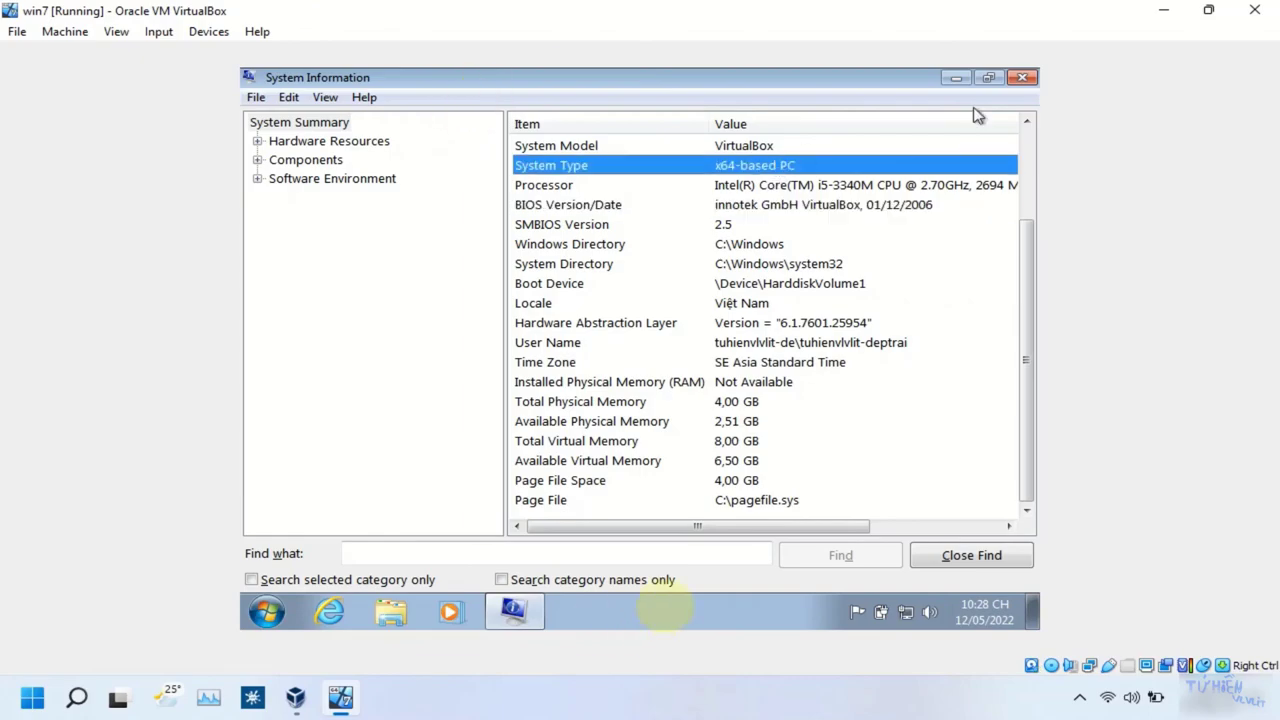
pyautogui.click(1022, 78)
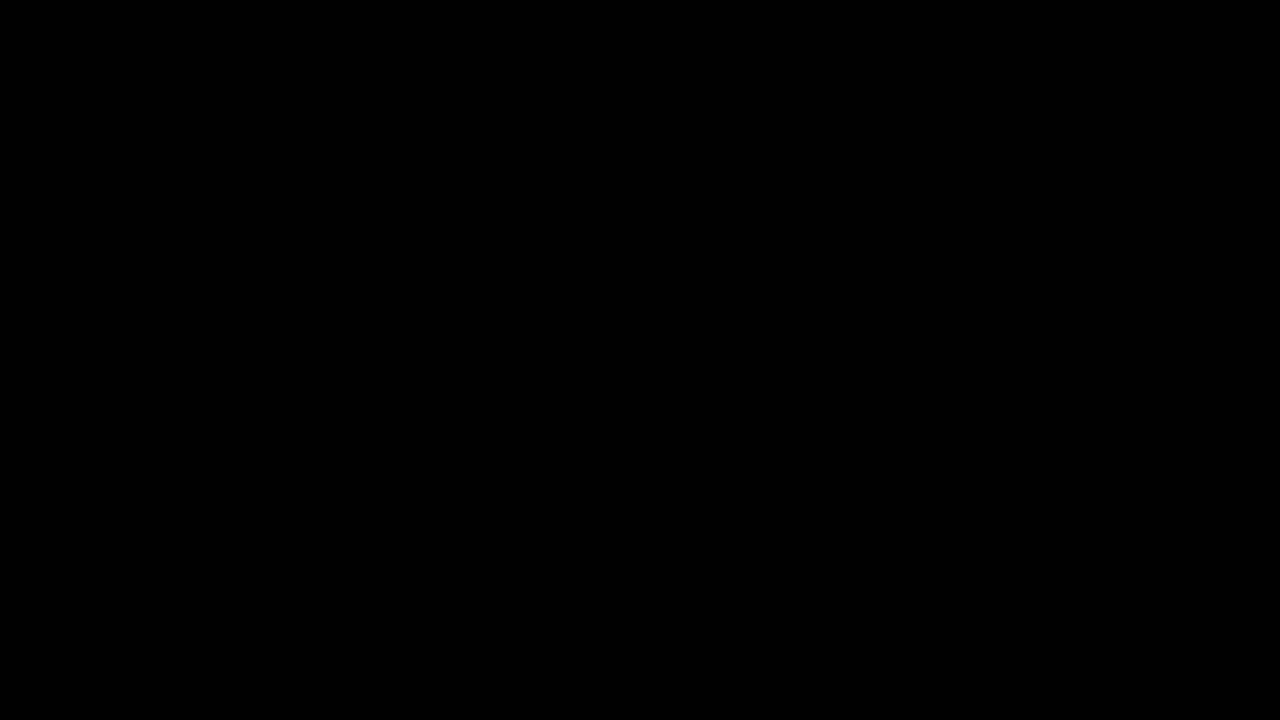